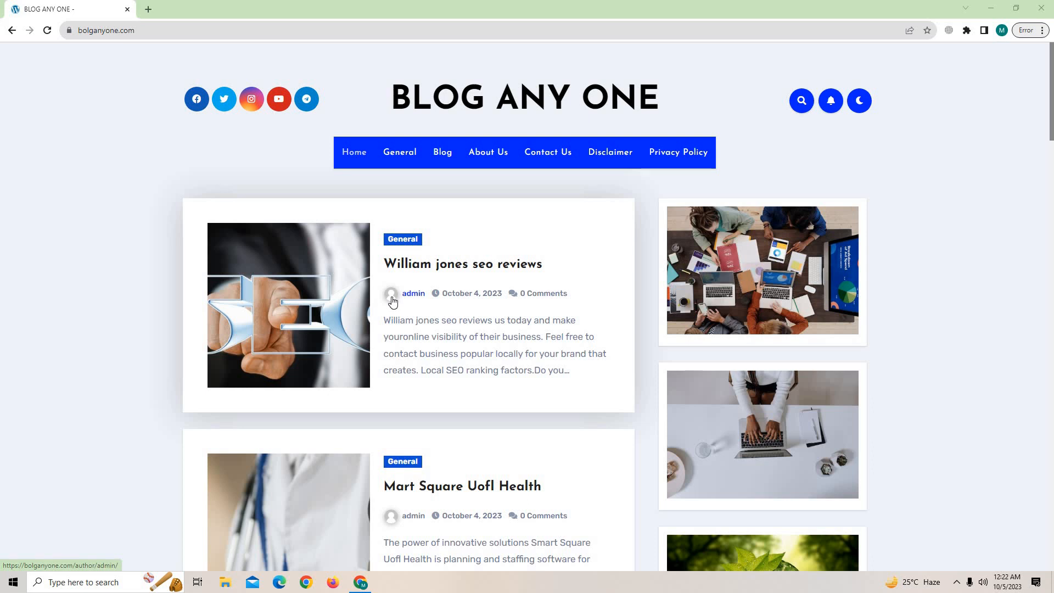
Scroll up and down the blog home page to review it.
scroll(188, 301, down, 12)
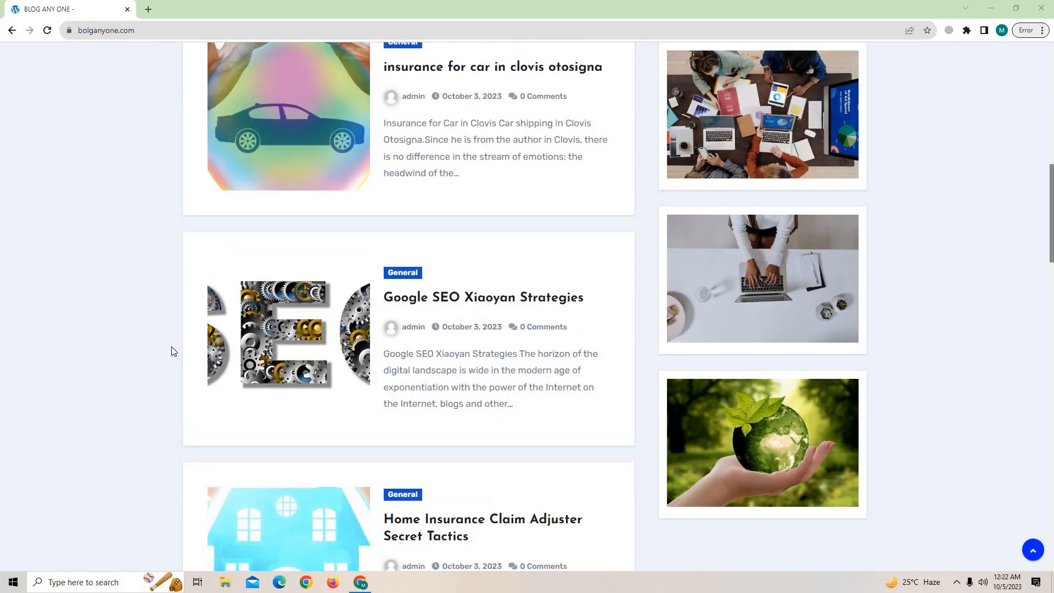
scroll(171, 347, up, 14)
scroll(520, 343, down, 9)
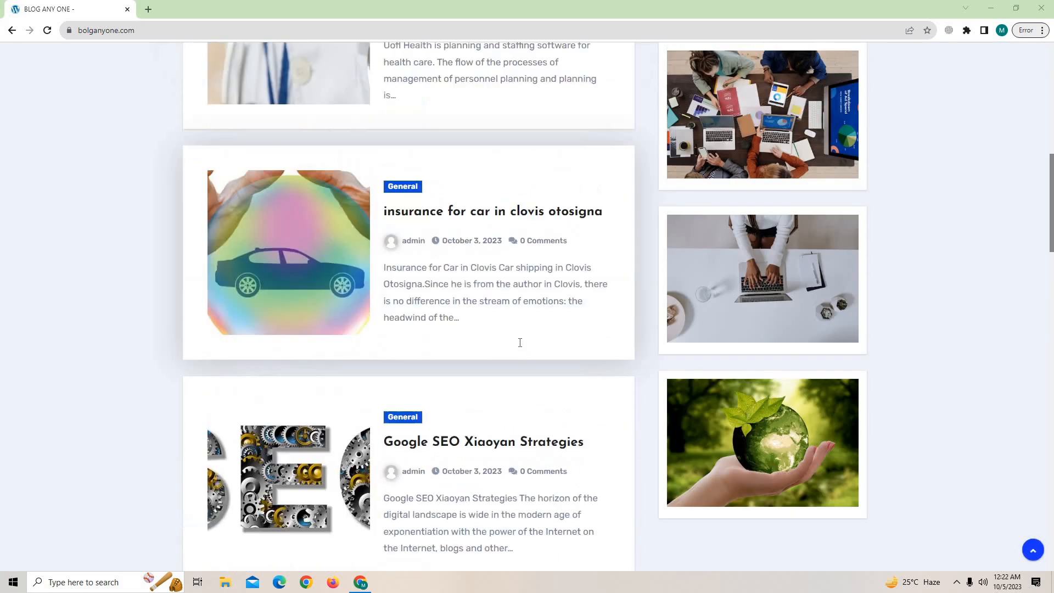
scroll(520, 343, up, 9)
scroll(442, 105, down, 1)
scroll(600, 178, up, 1)
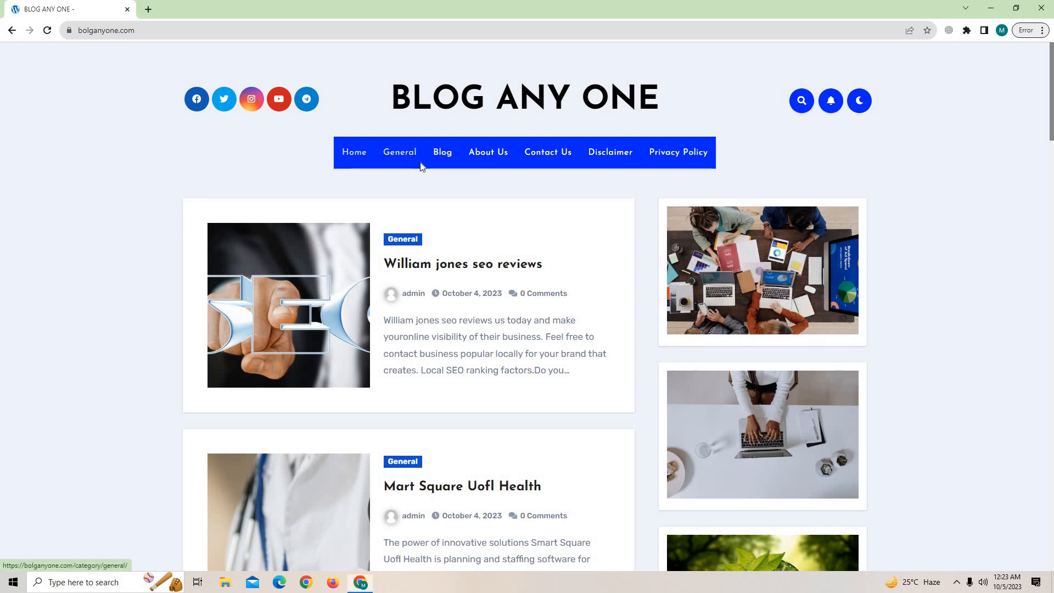
Browse the blog's General category archive, then return to the blog home page.
click(190, 5)
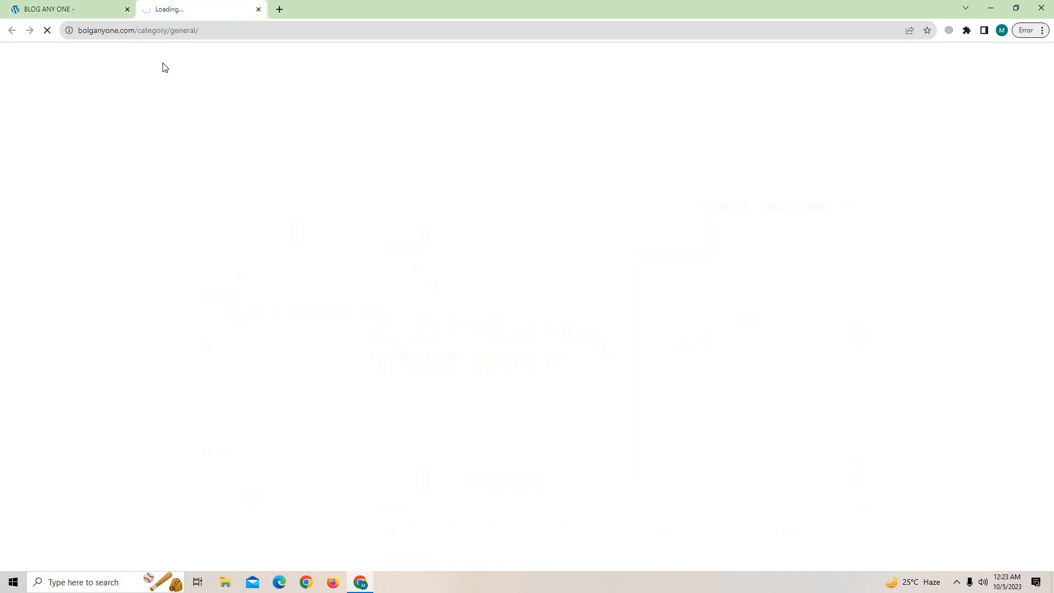
click(142, 31)
drag(254, 31, 150, 44)
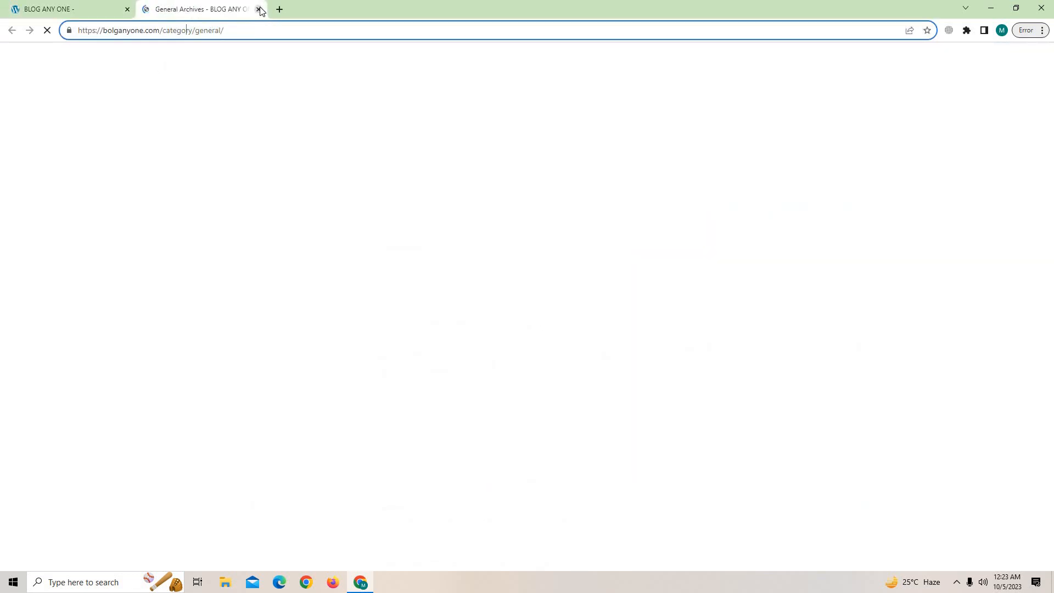
click(258, 10)
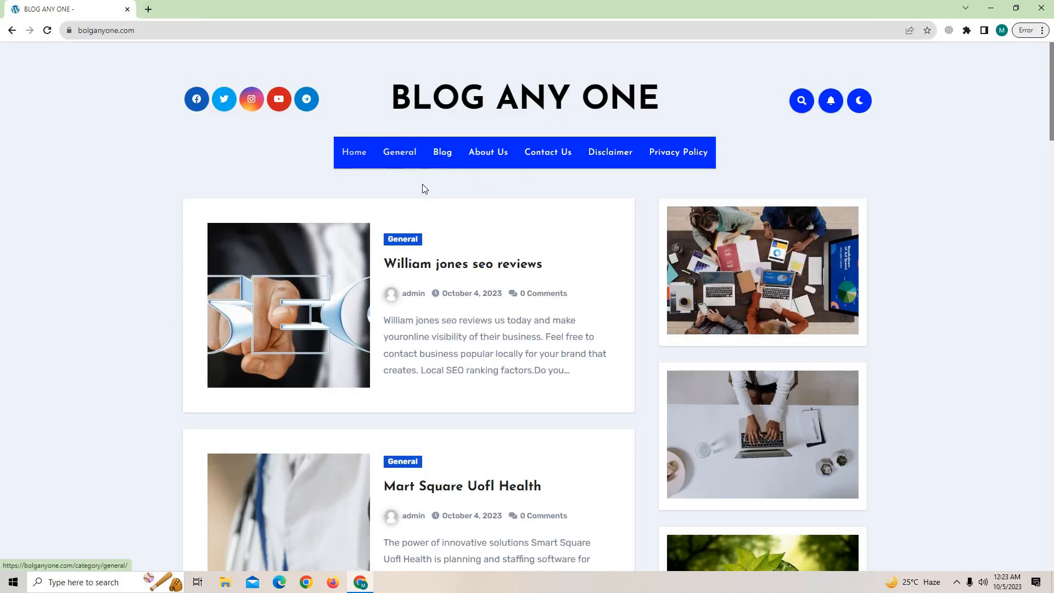
click(401, 154)
scroll(410, 173, down, 8)
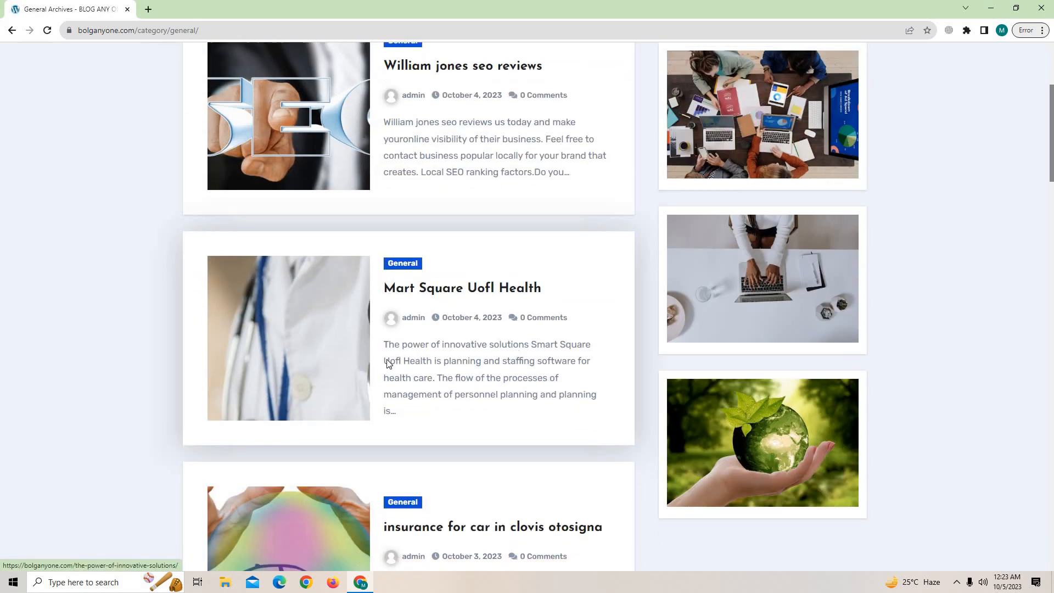
scroll(382, 399, down, 9)
scroll(431, 401, up, 7)
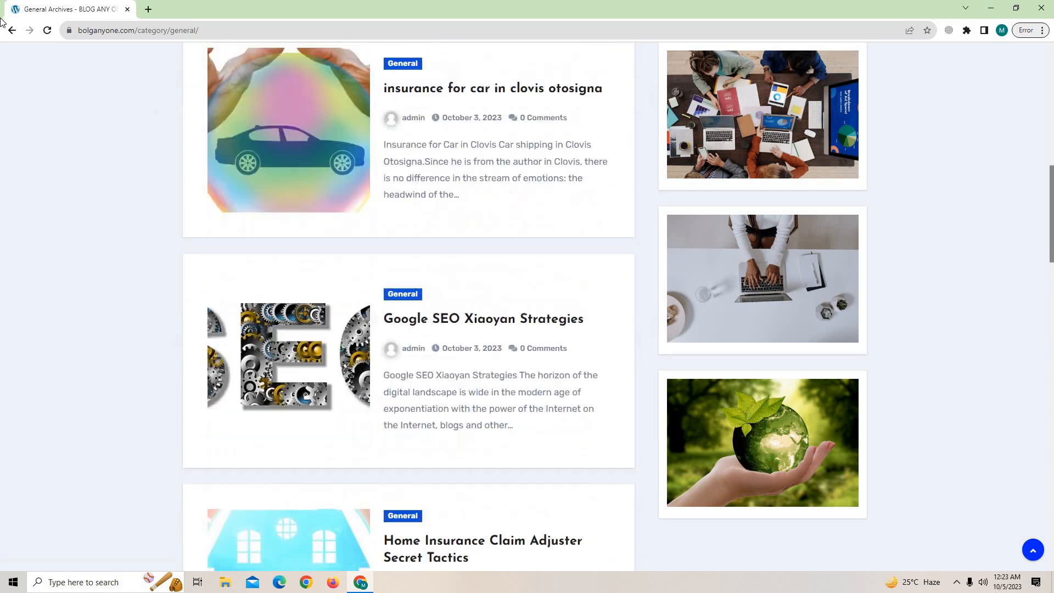
click(7, 30)
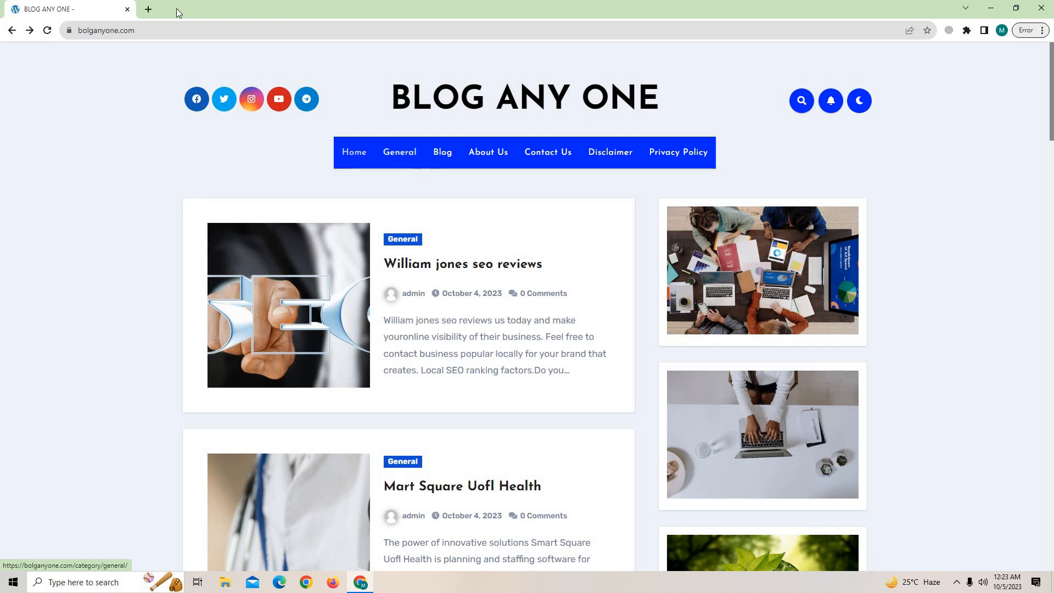
Load the Ezoic website in a new tab beside the blog and bring up the Chrome profile list.
click(150, 9)
text(EZOIC)
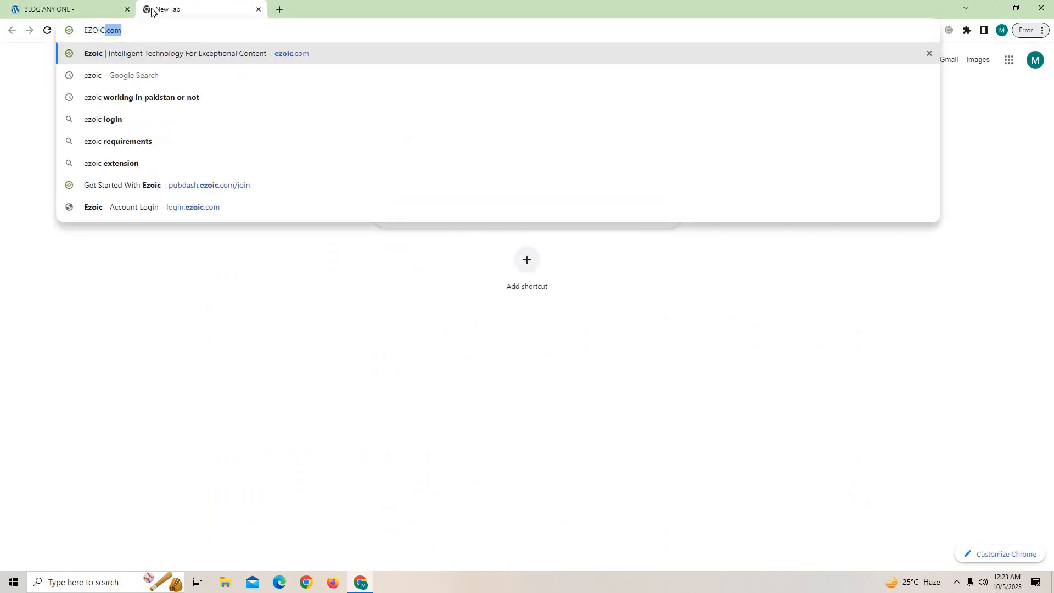
key(Return)
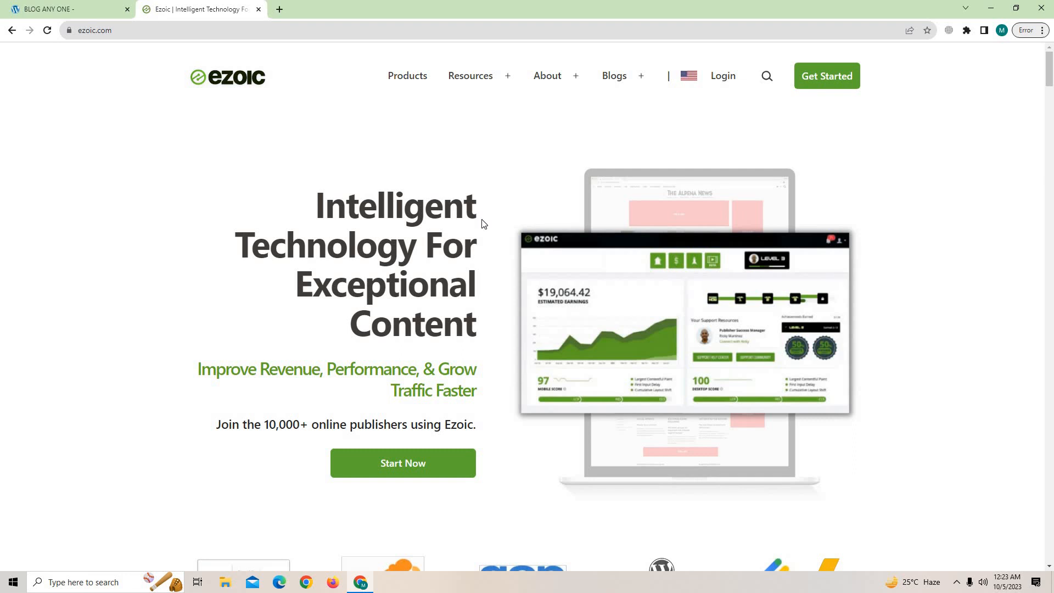
click(4, 5)
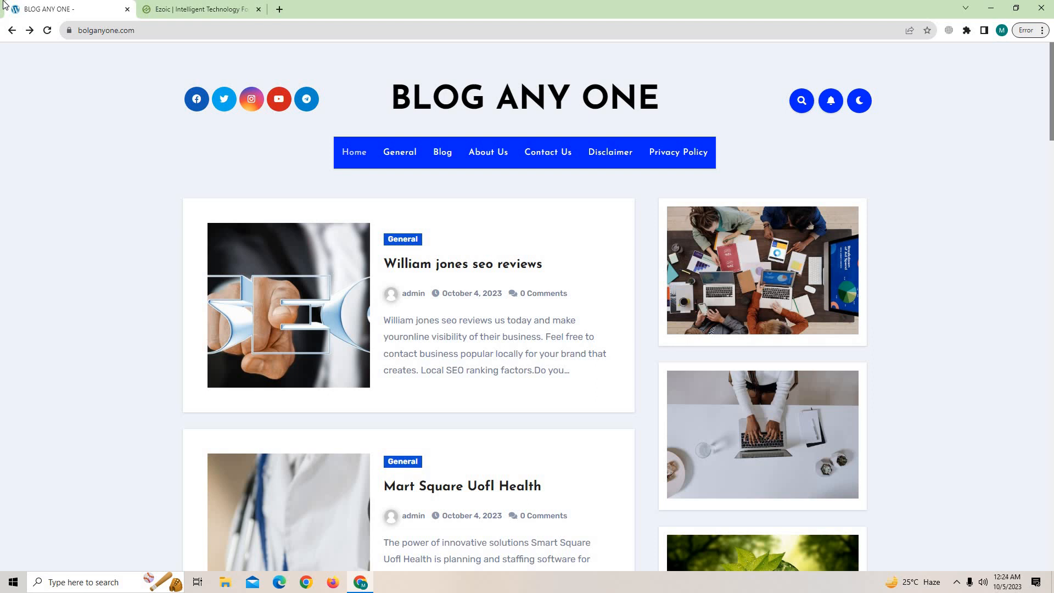
click(192, 6)
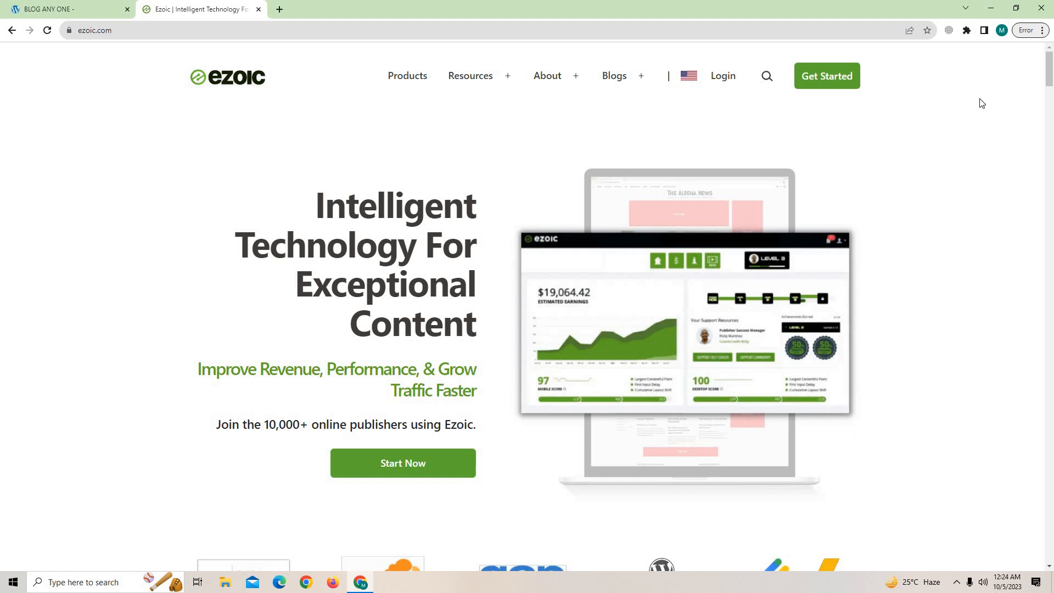
click(1003, 31)
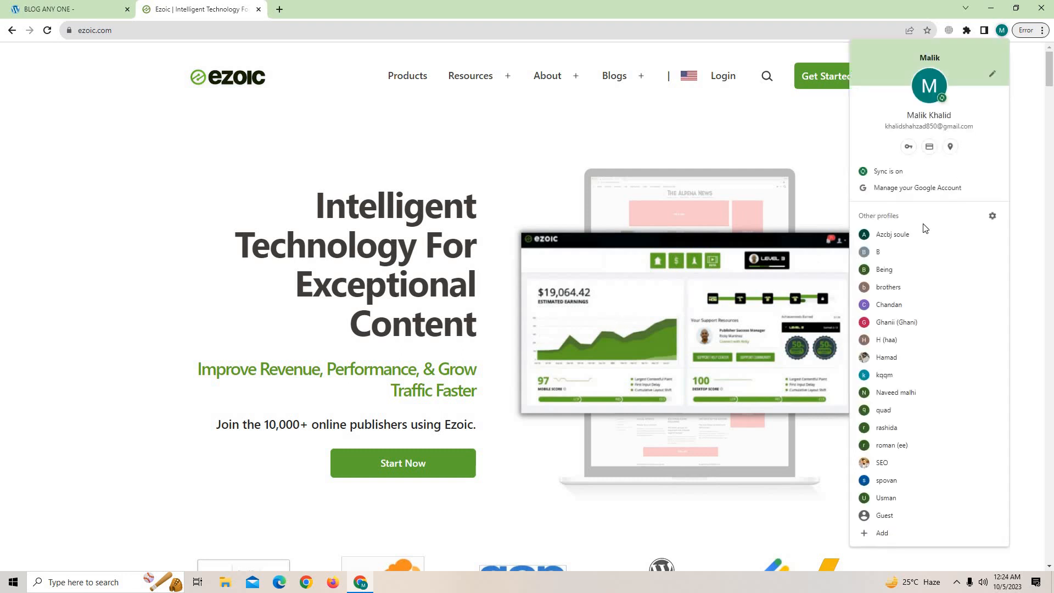
Sign in to AdSense in another profile's window, check Sites and the $0.00 Home dashboard, then minimize it.
click(916, 233)
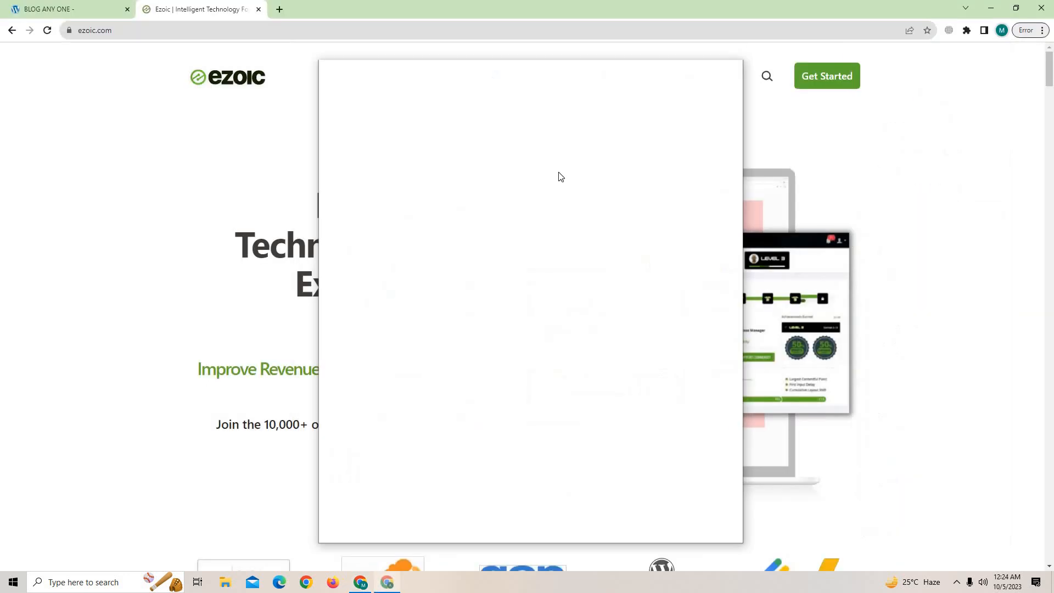
click(698, 65)
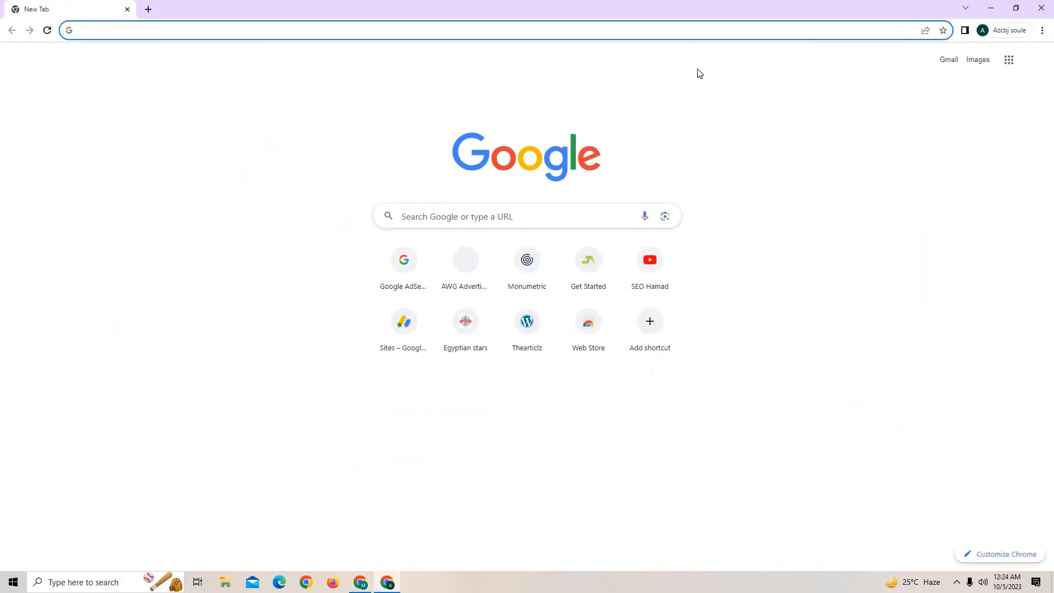
text(ads)
key(Return)
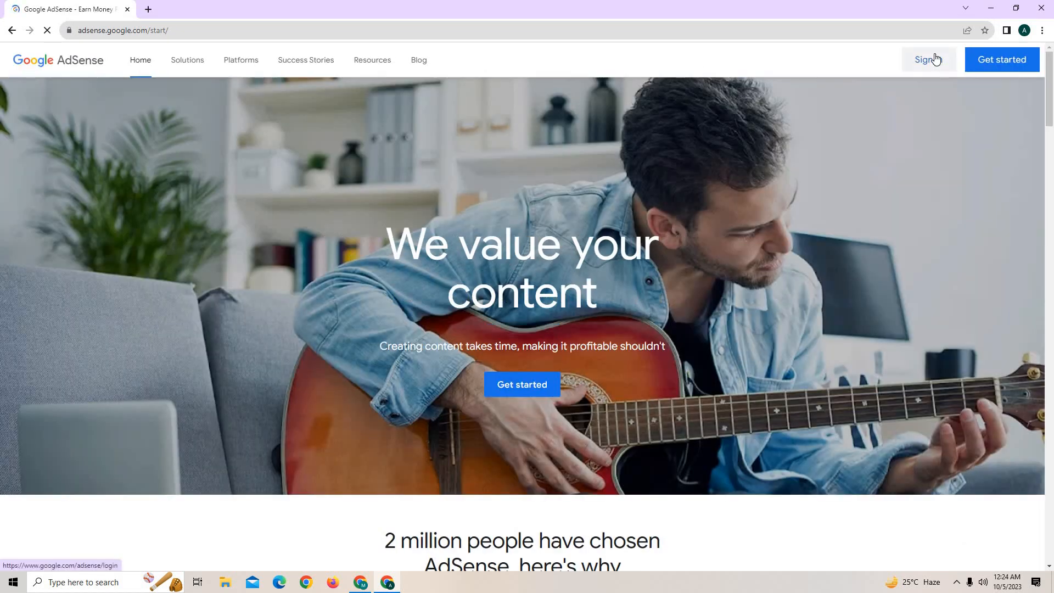
click(935, 58)
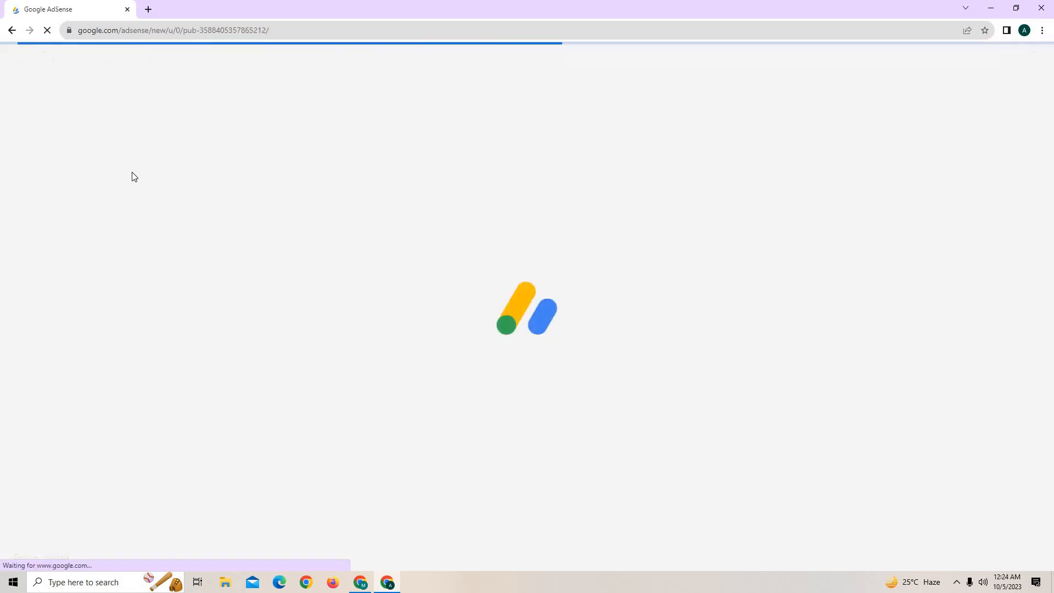
click(40, 159)
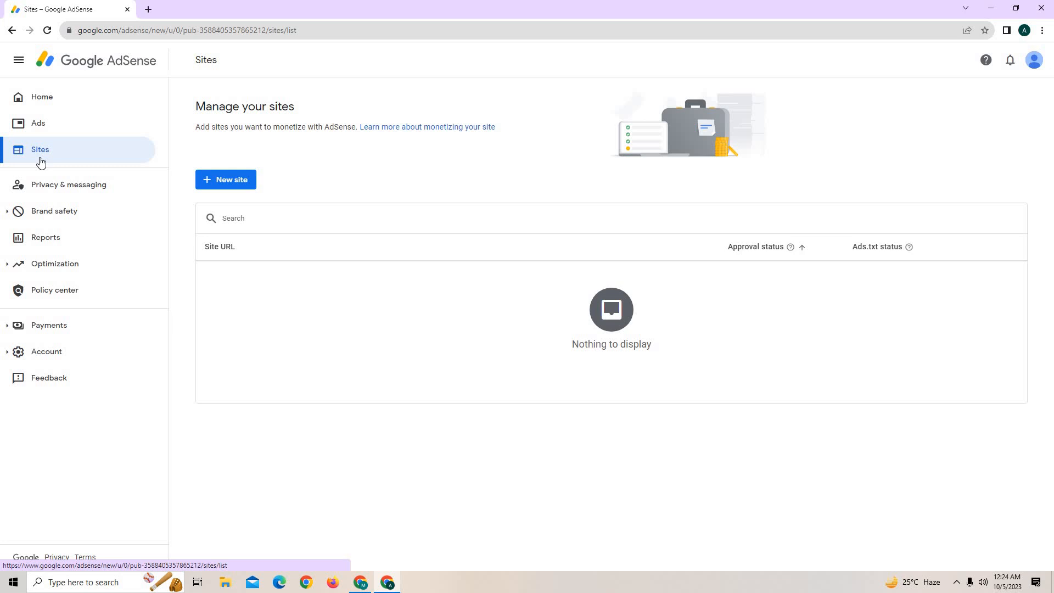
click(80, 108)
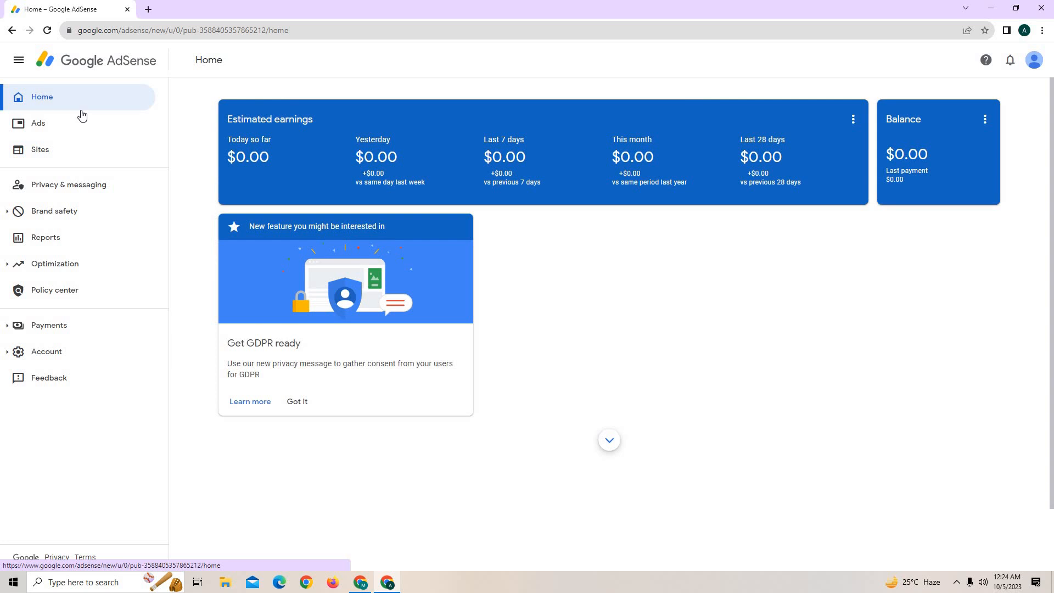
click(994, 8)
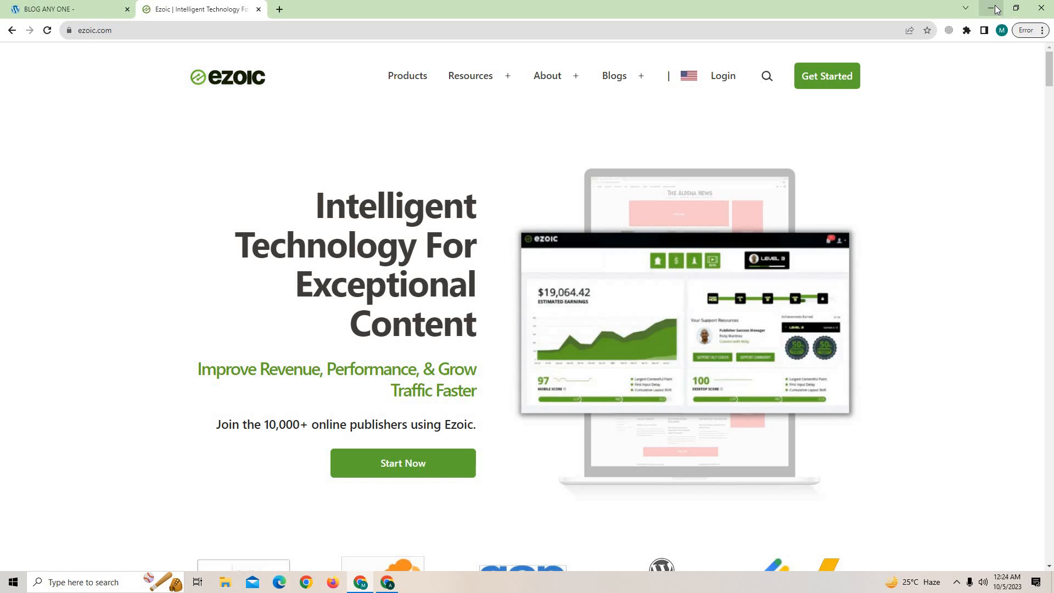
Go from Ezoic's Login page to REGISTER and put the cursor in the sign-up email field.
click(726, 77)
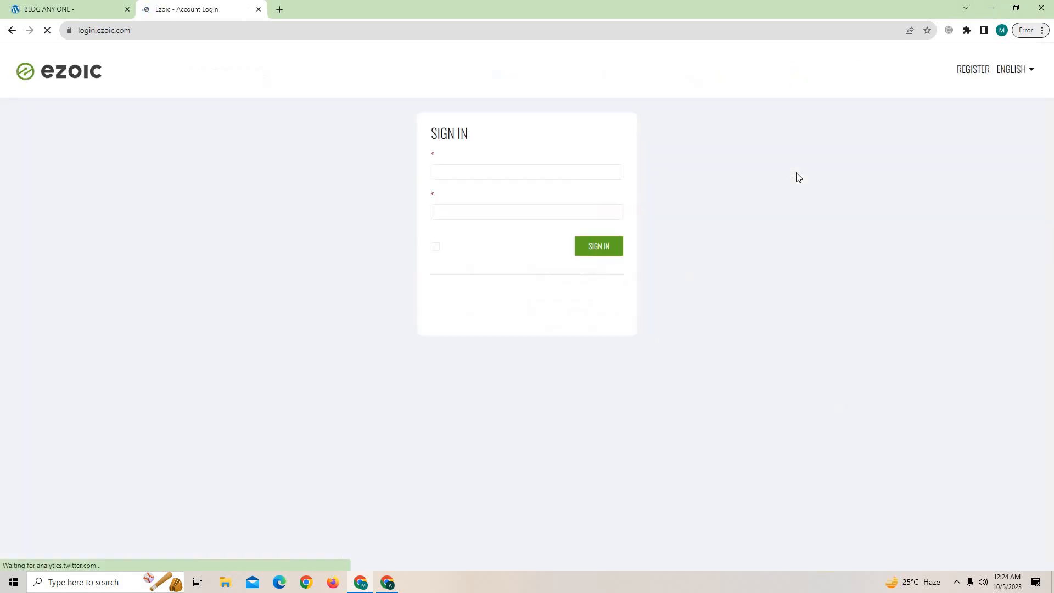
click(974, 73)
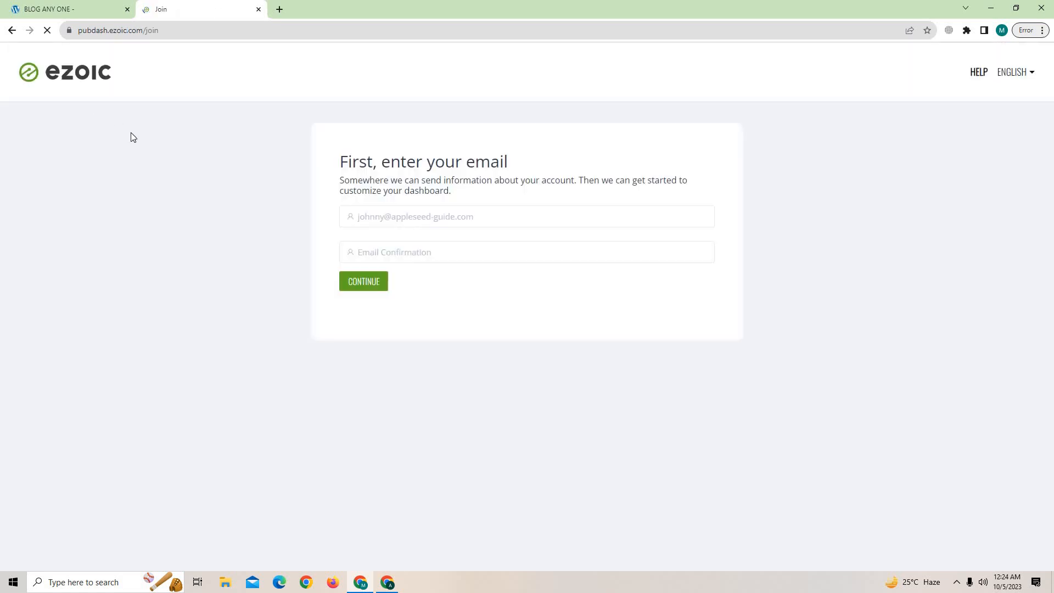
click(83, 9)
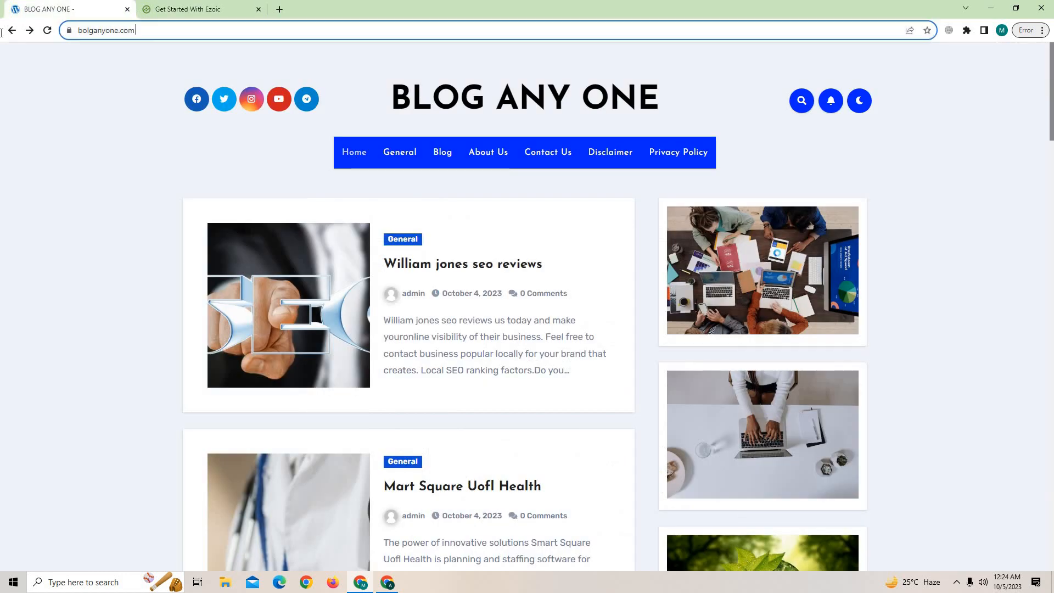
click(105, 32)
click(182, 9)
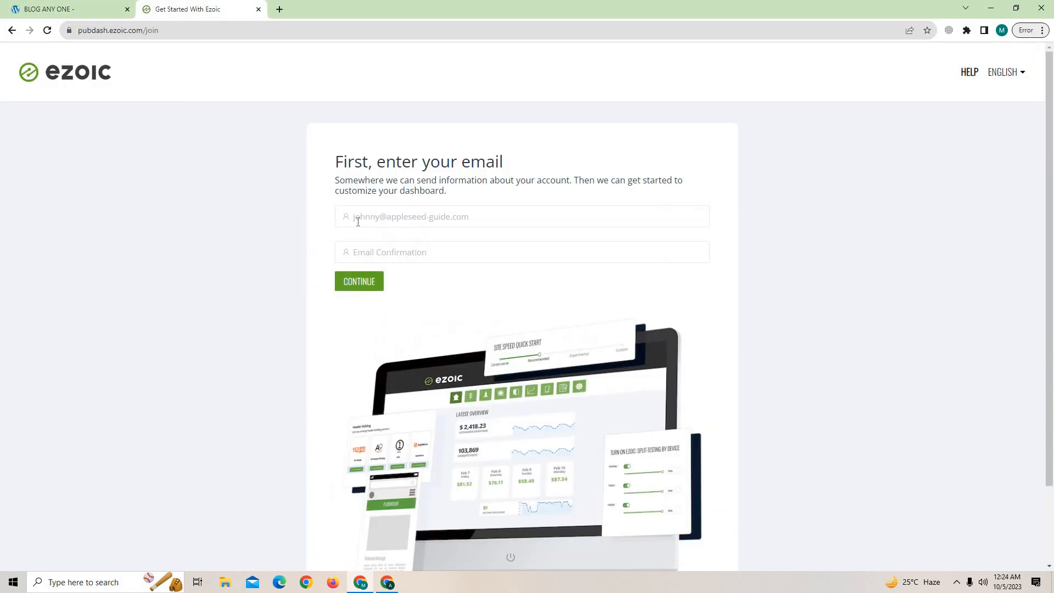
click(364, 214)
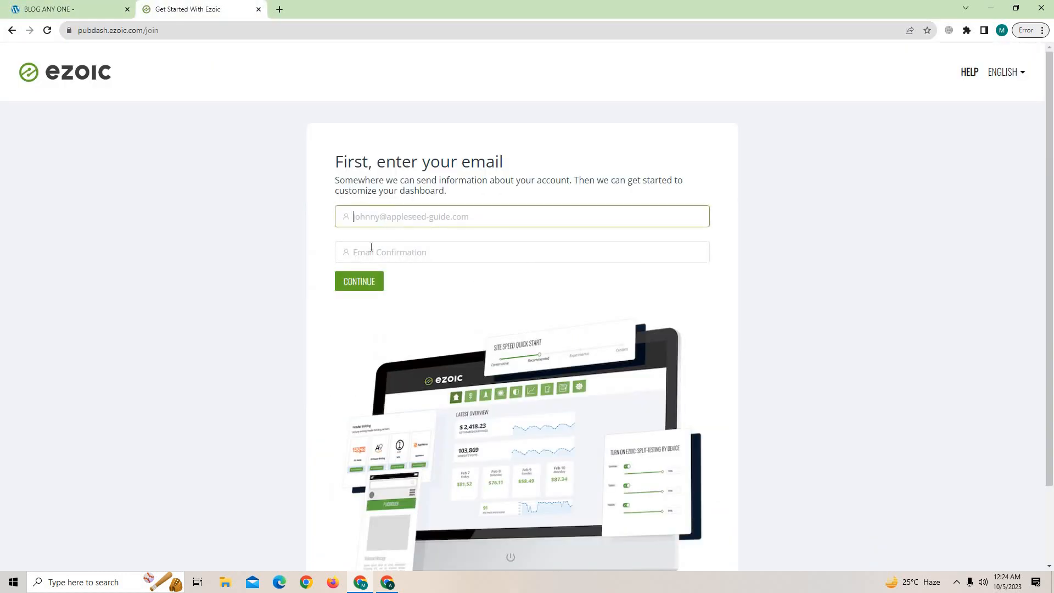
click(279, 10)
Search for 'GMAIL' in the new tab and open the Gmail inbox from the results.
text(GMAI)
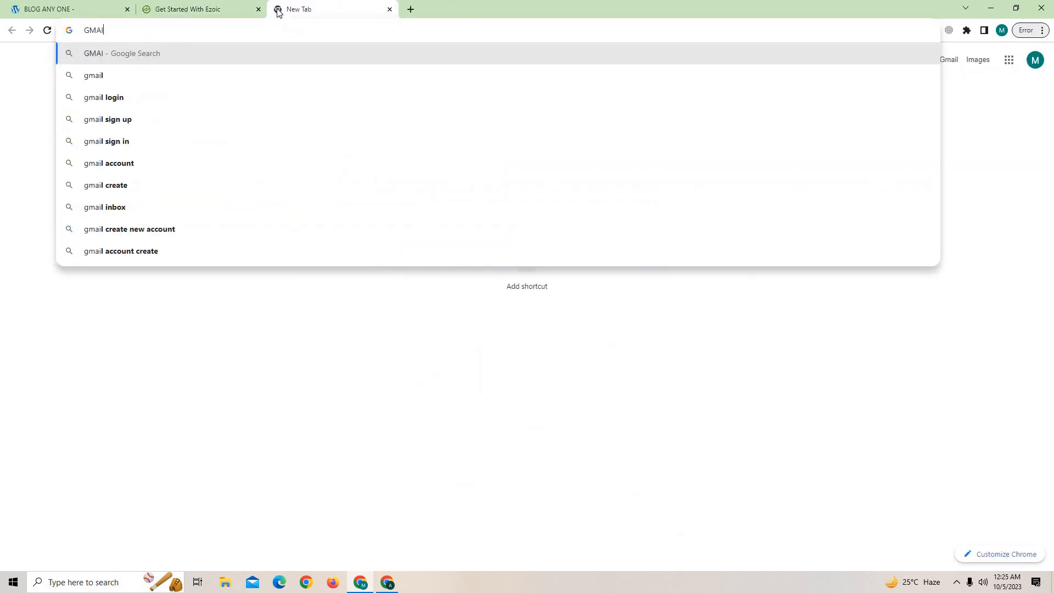
text(L)
key(Return)
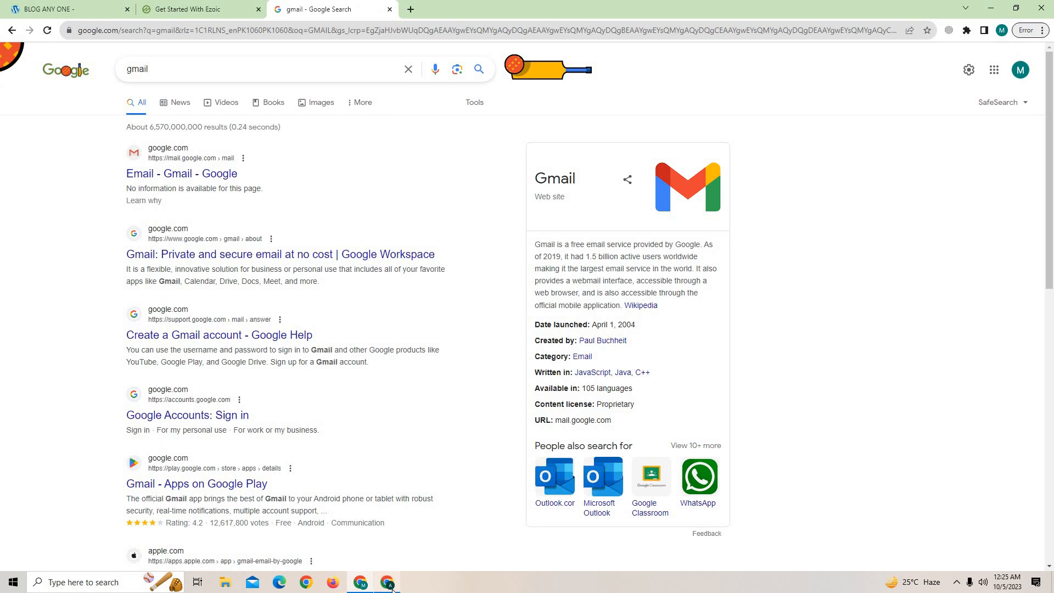
click(392, 589)
click(393, 589)
click(177, 10)
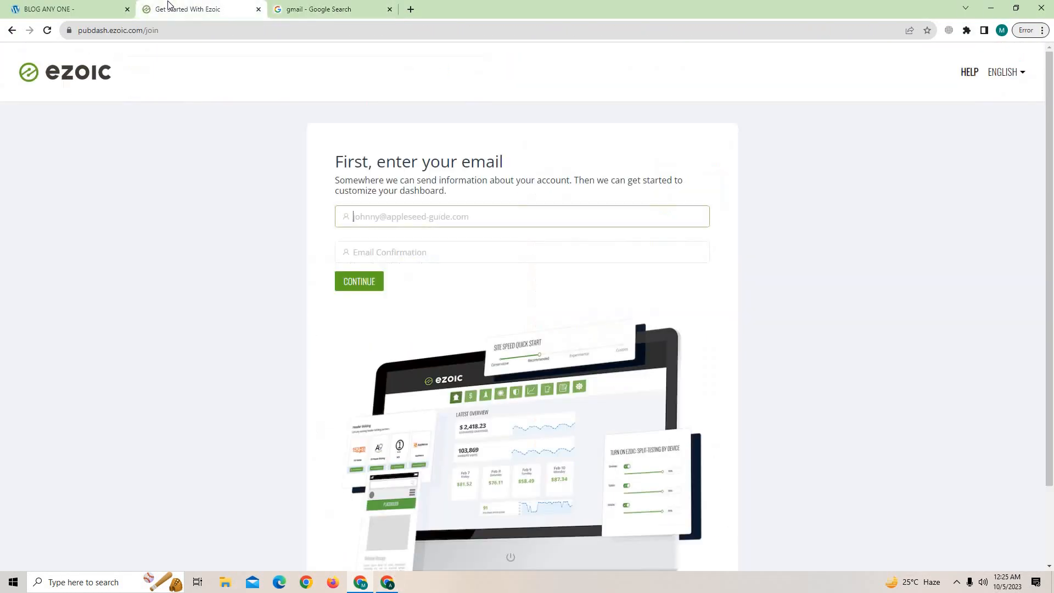
click(330, 9)
click(209, 174)
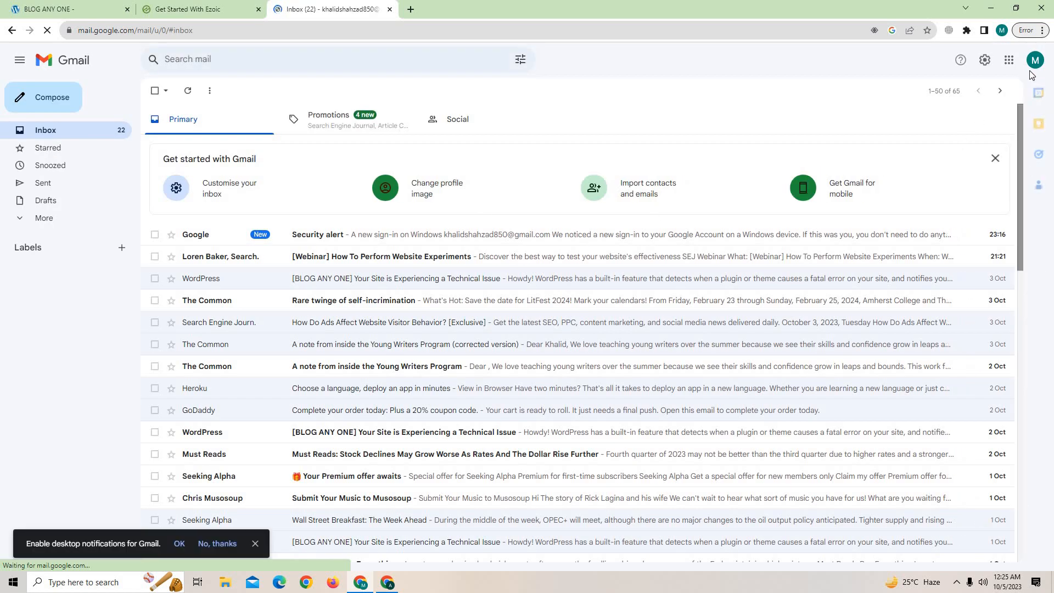
click(1034, 62)
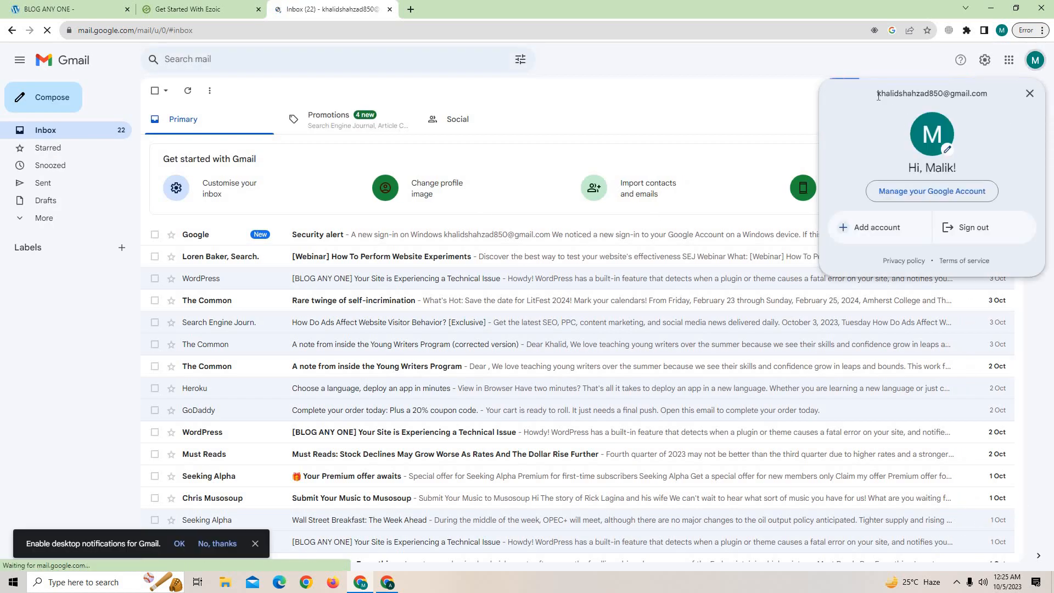
drag(877, 93, 990, 97)
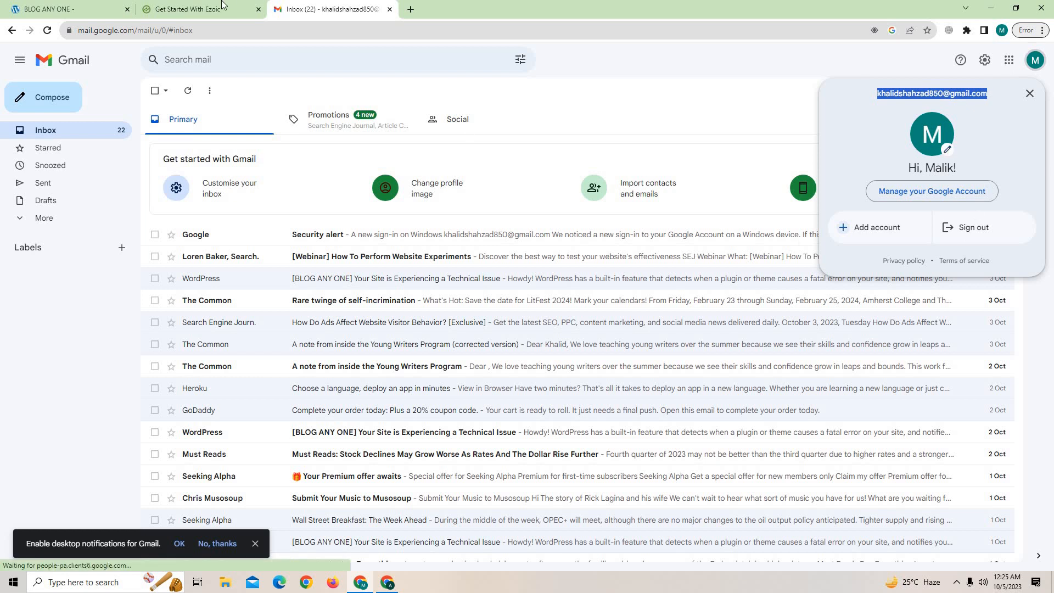
click(197, 9)
key(ctrl+v)
click(376, 252)
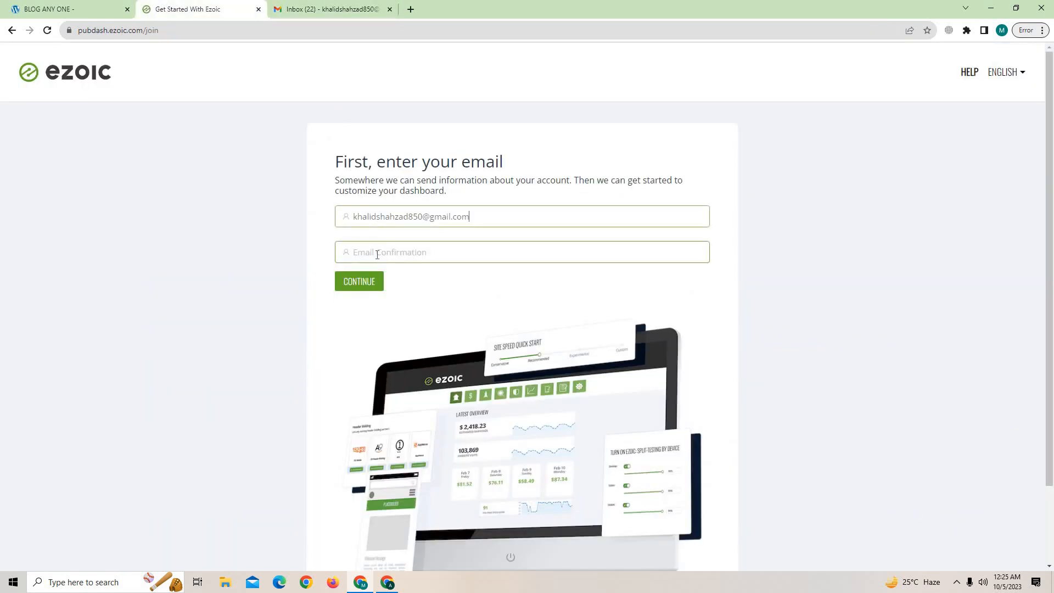
Type the account's e-mail address into Email Confirmation and continue.
click(486, 218)
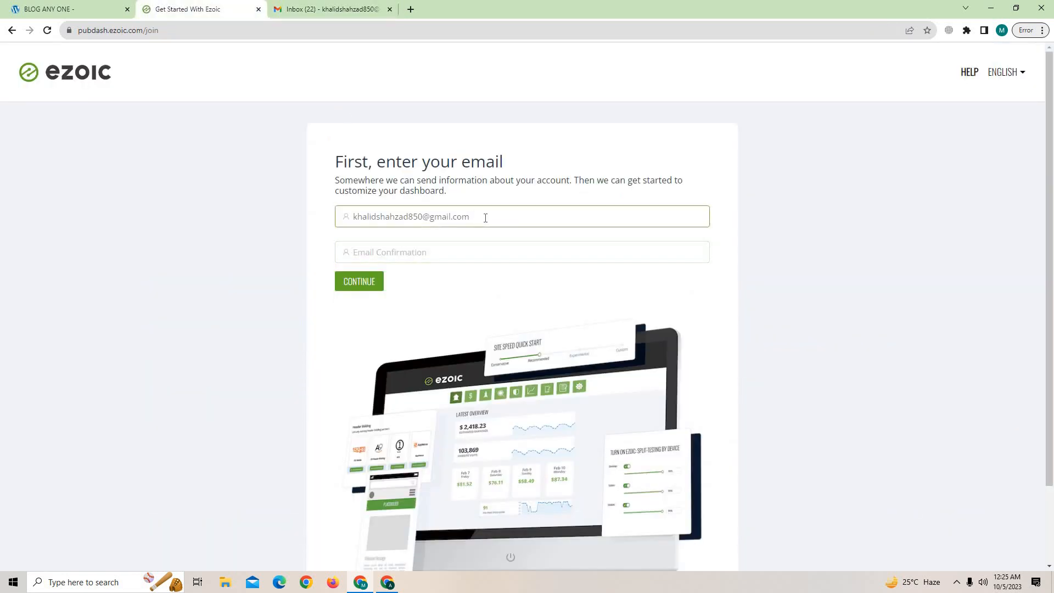
click(407, 251)
click(349, 254)
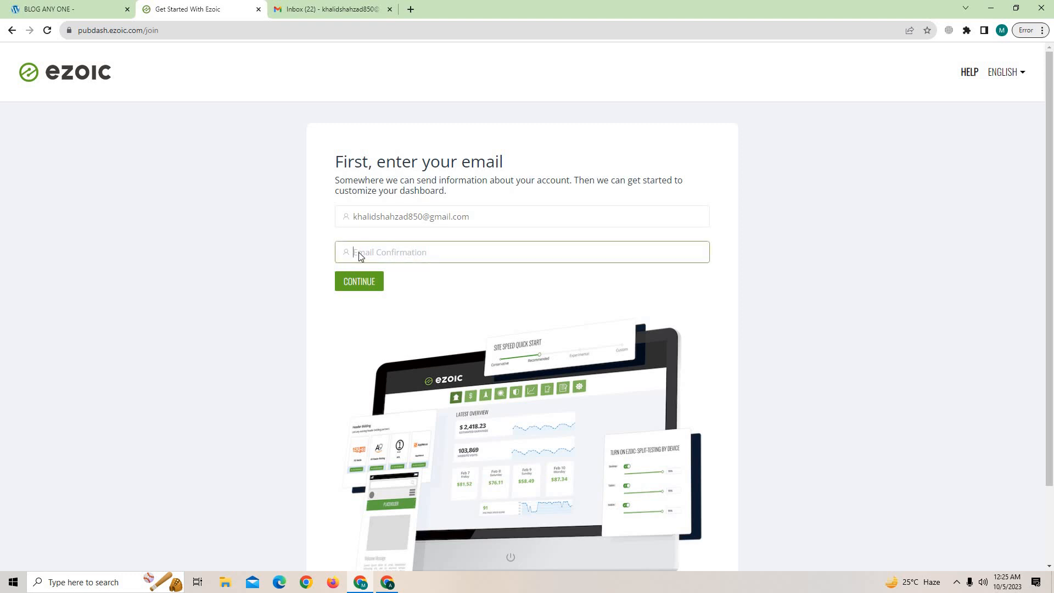
right_click(349, 252)
click(353, 252)
text(KH)
key(BackSpace)
key(BackSpace)
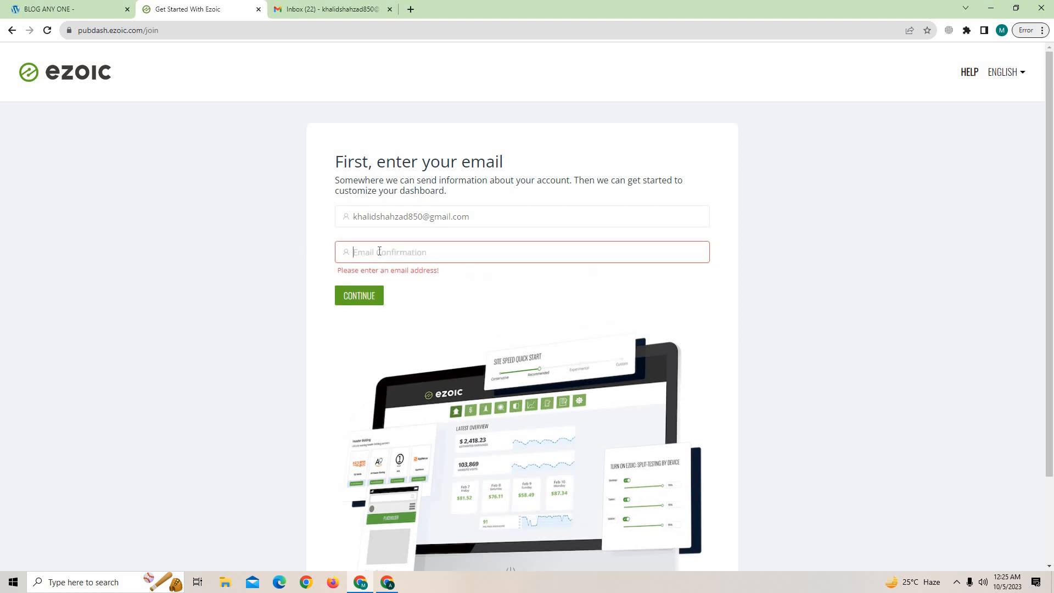
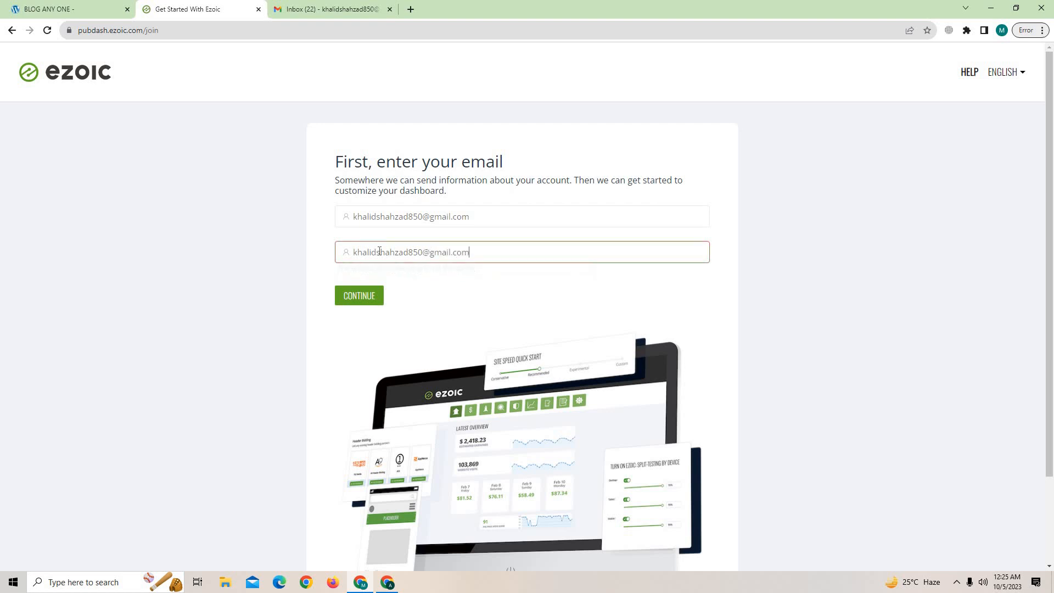
click(352, 286)
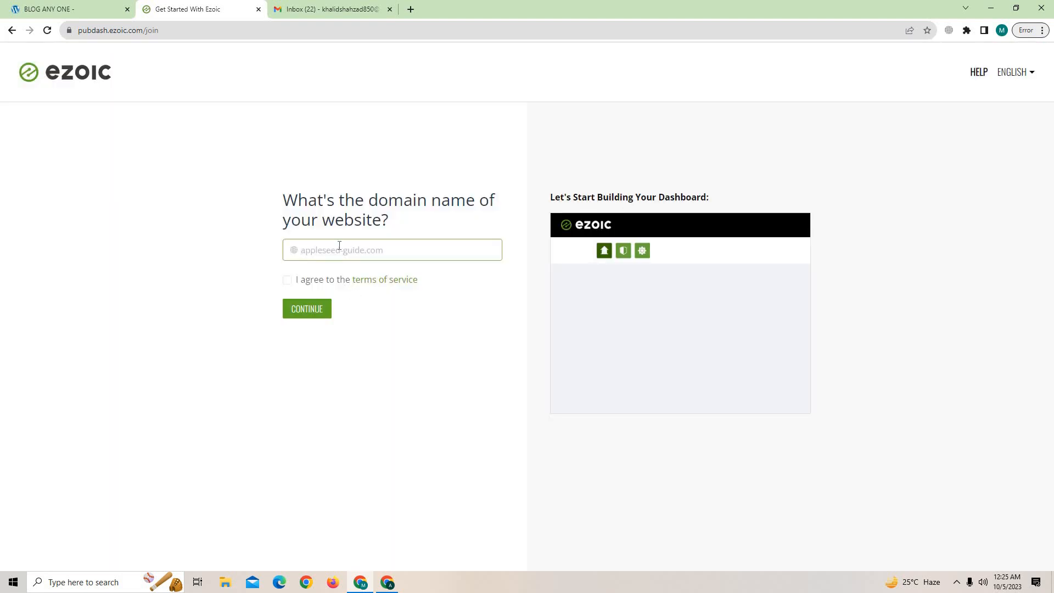
Copy bolganyone.com from the blog's address bar as the domain, accept the terms and continue.
click(93, 4)
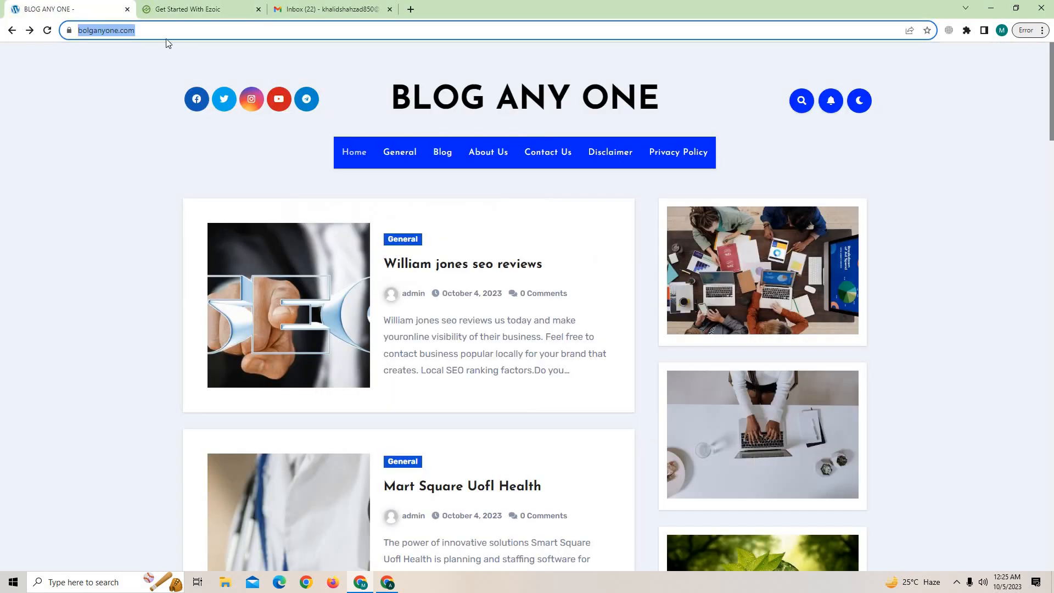
click(165, 31)
drag(161, 31, 102, 32)
key(ctrl+c)
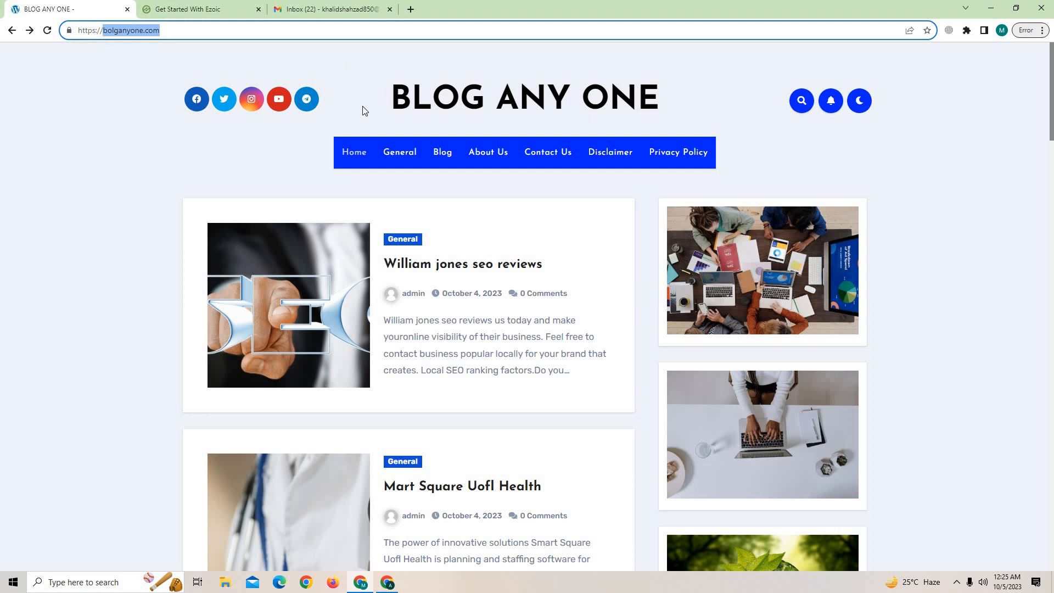
click(190, 9)
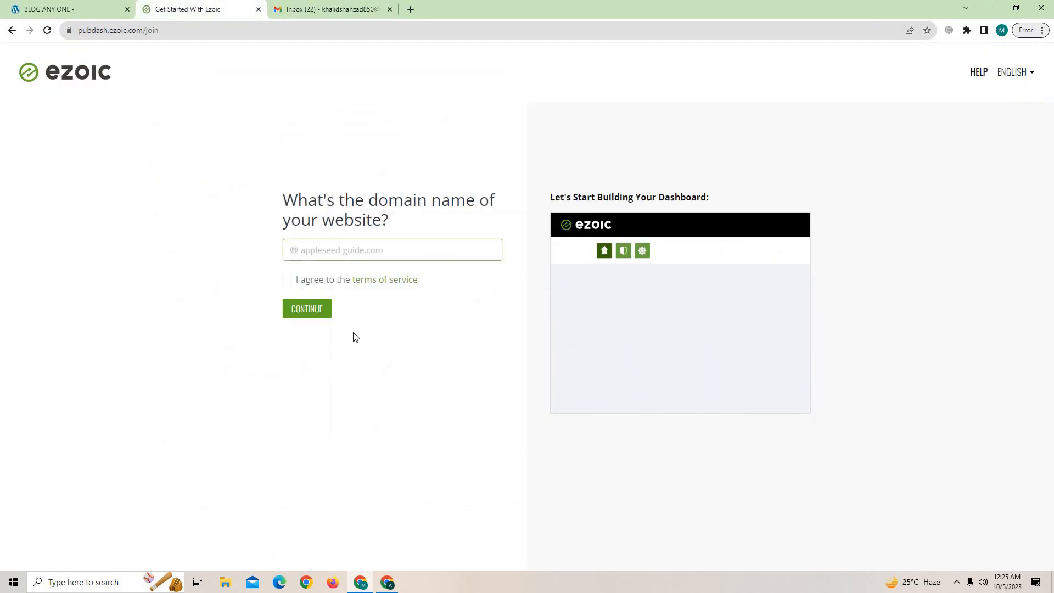
key(ctrl+v)
click(286, 280)
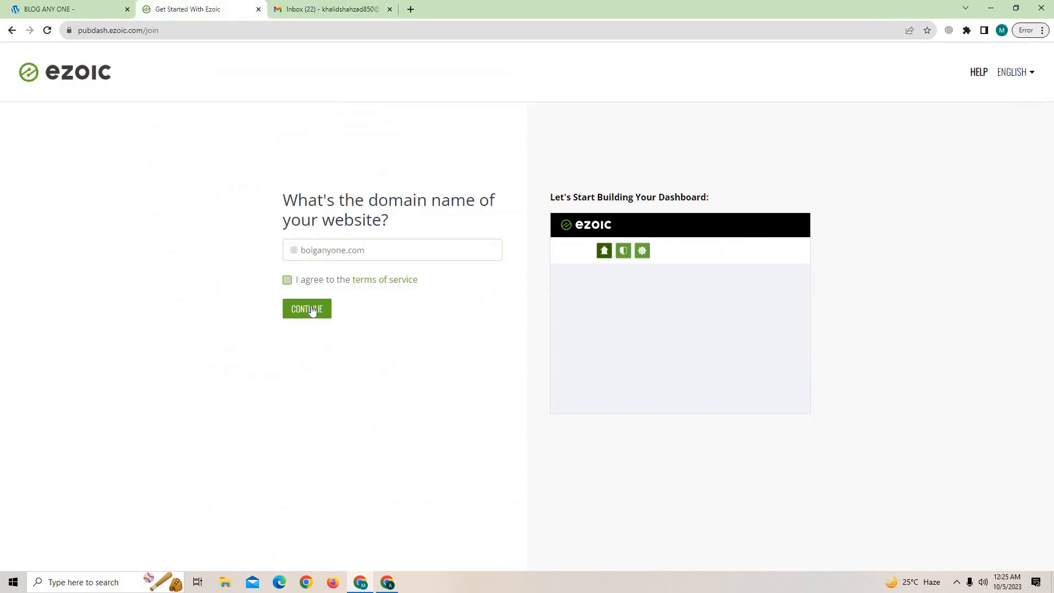
click(315, 319)
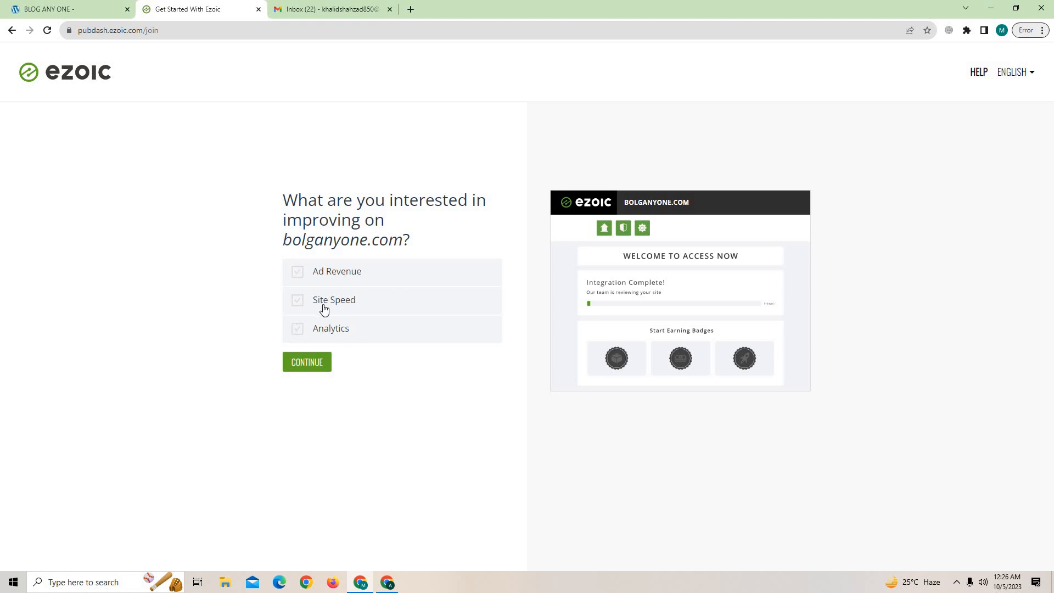
Choose Ad Revenue as the improvement goal, continue, and press GET STARTED on the account-ready page.
click(299, 275)
click(319, 362)
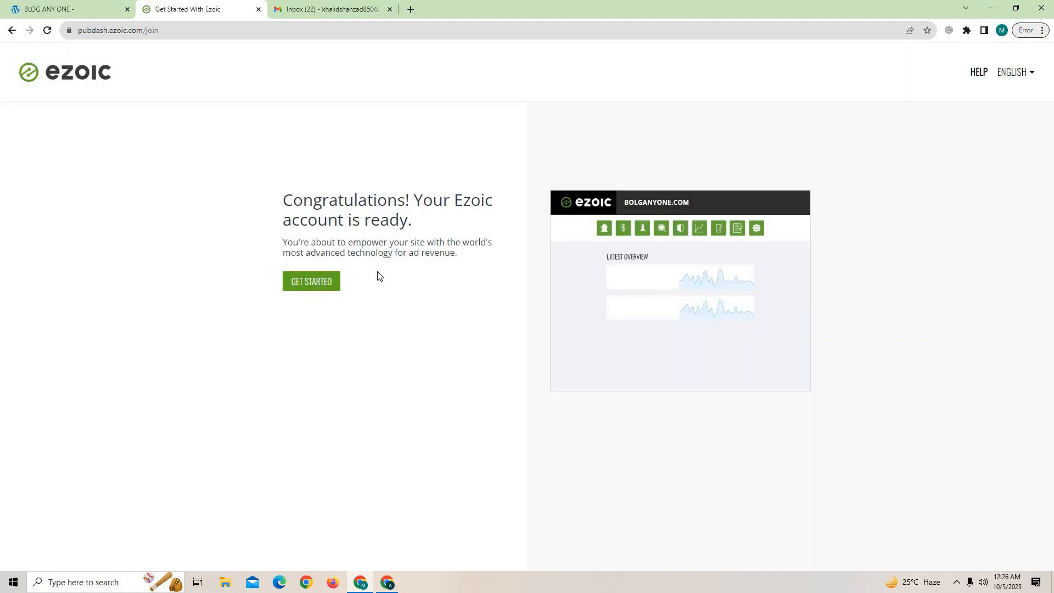
click(324, 285)
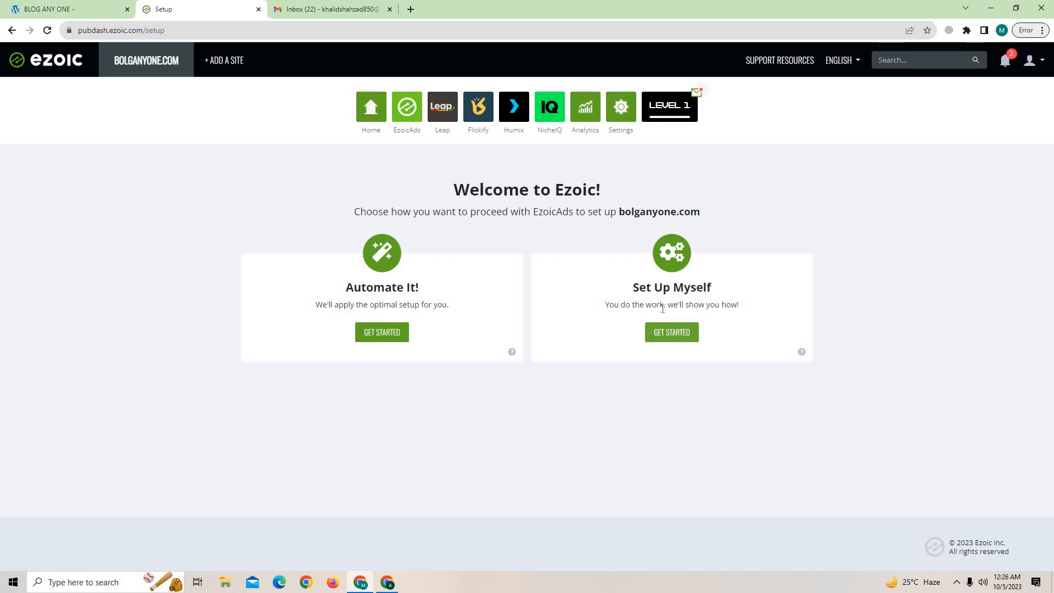
Choose Set Up Myself and fill first and last name using the name from the Google account.
click(681, 337)
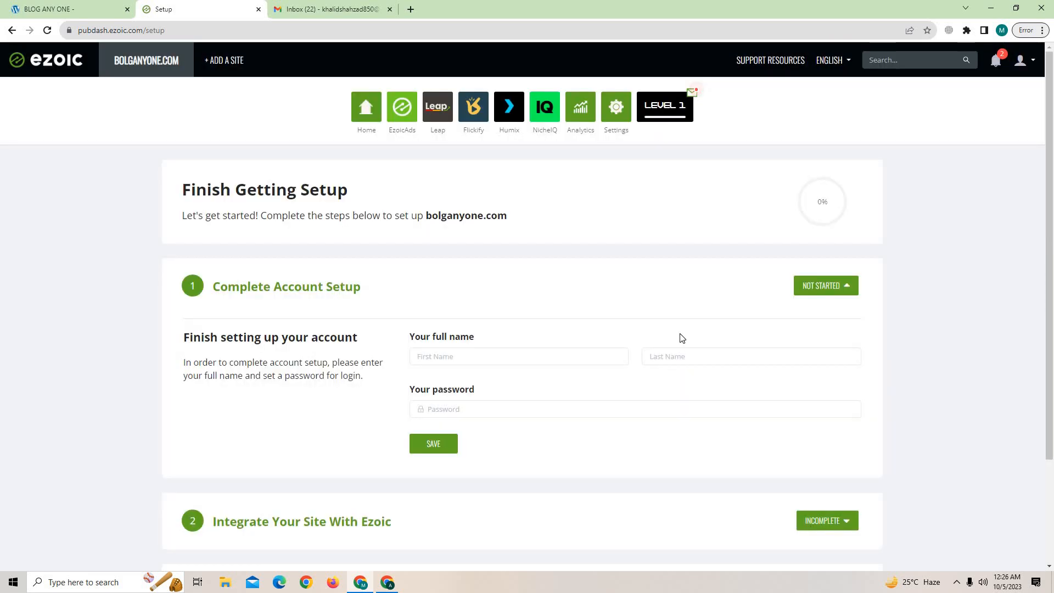
scroll(482, 277, down, 2)
click(478, 251)
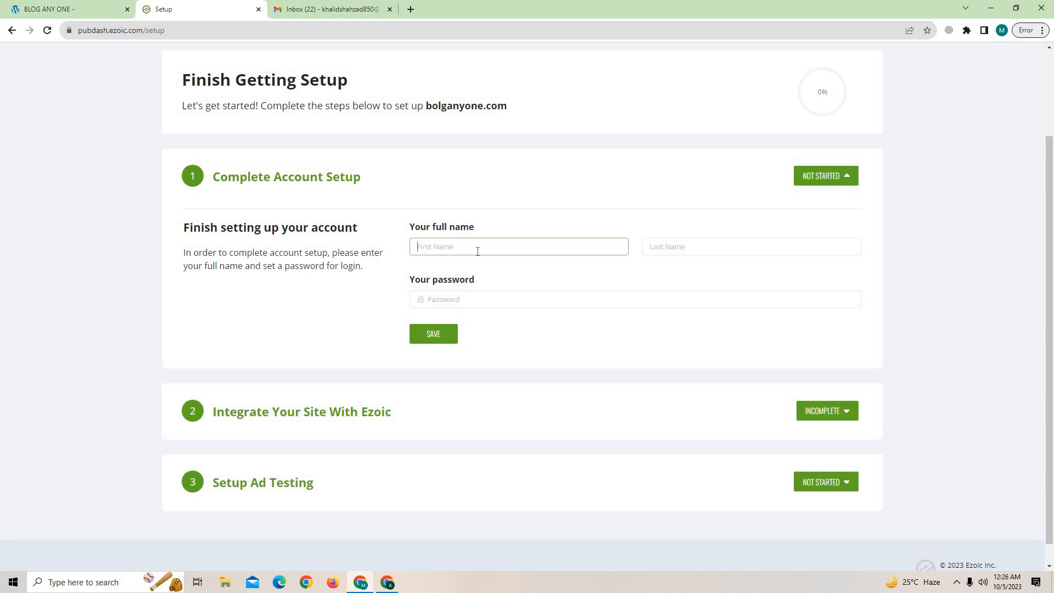
click(311, 10)
click(1030, 59)
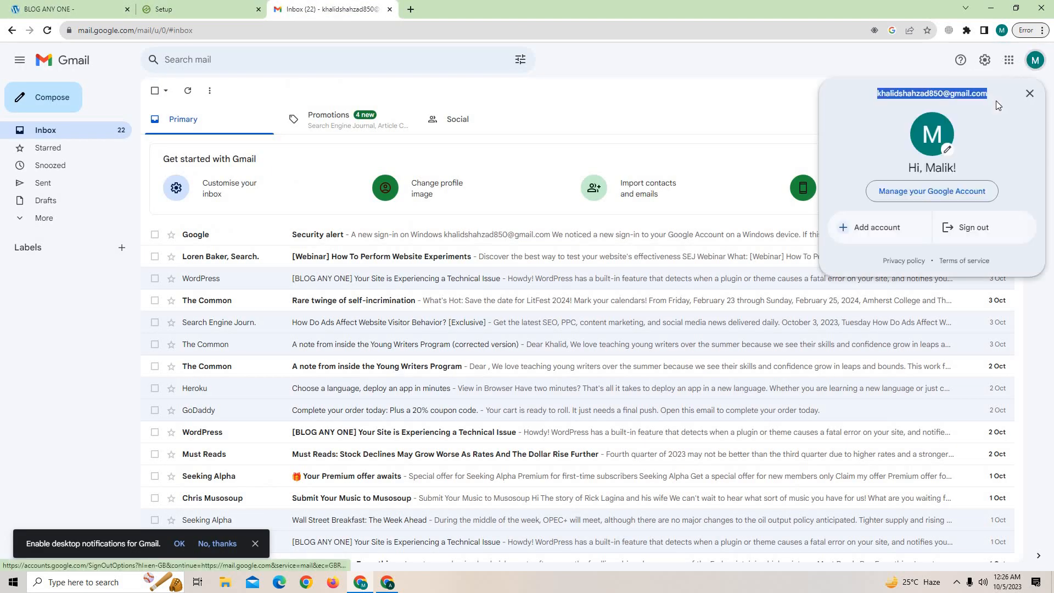
drag(929, 94, 863, 101)
key(ctrl+c)
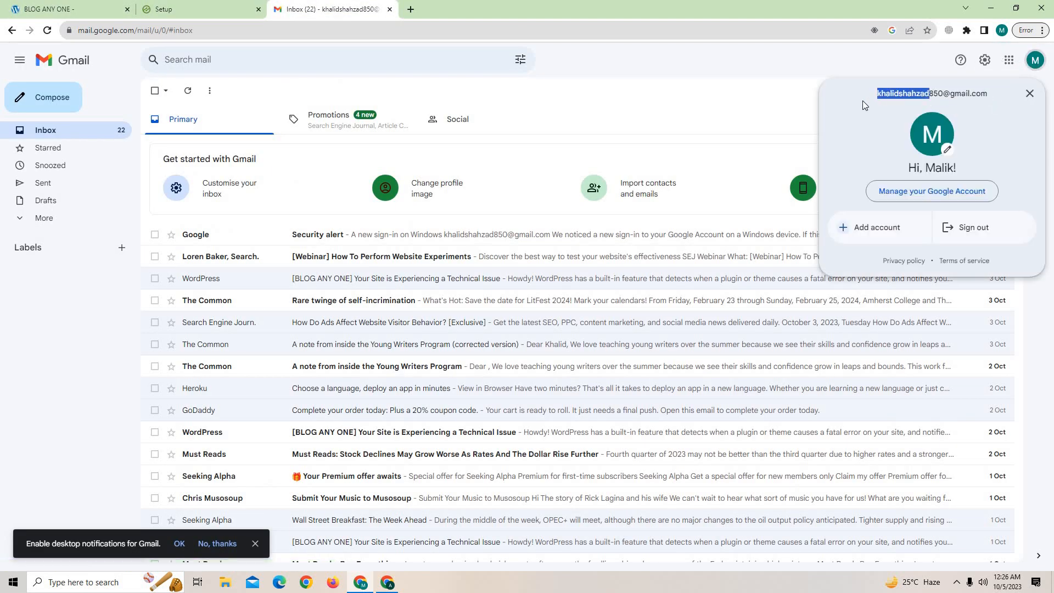
click(247, 5)
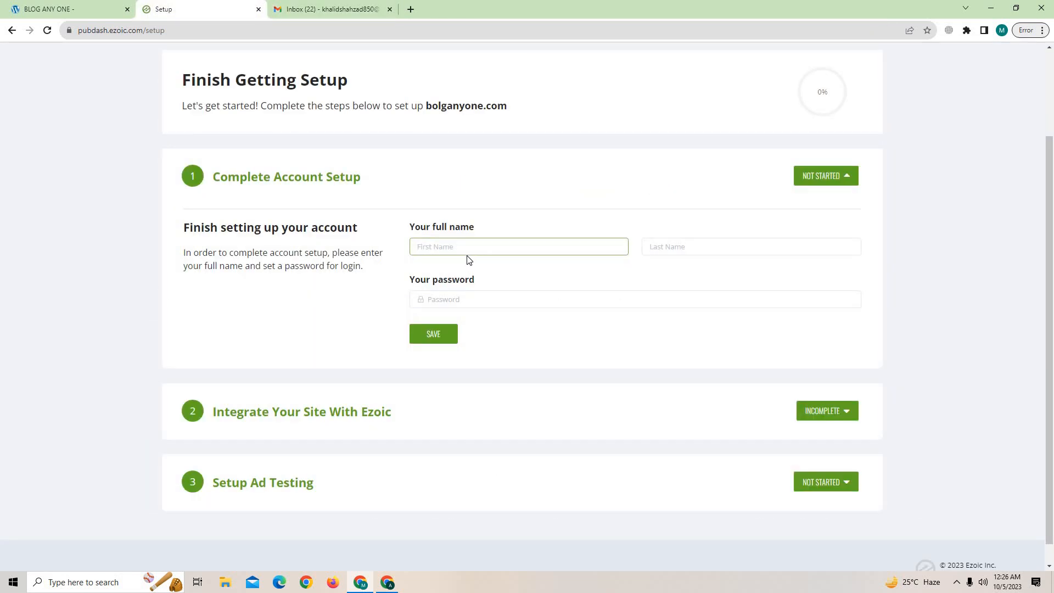
key(ctrl+v)
drag(440, 248, 507, 247)
key(ctrl+x)
click(680, 248)
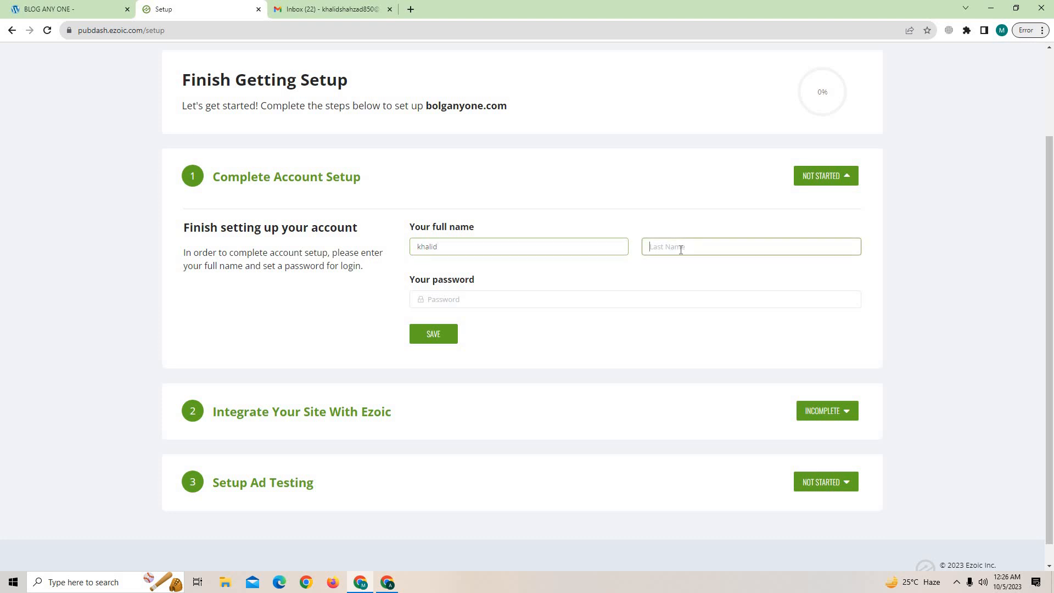
key(ctrl+v)
Enter the account password and save the account setup.
click(477, 296)
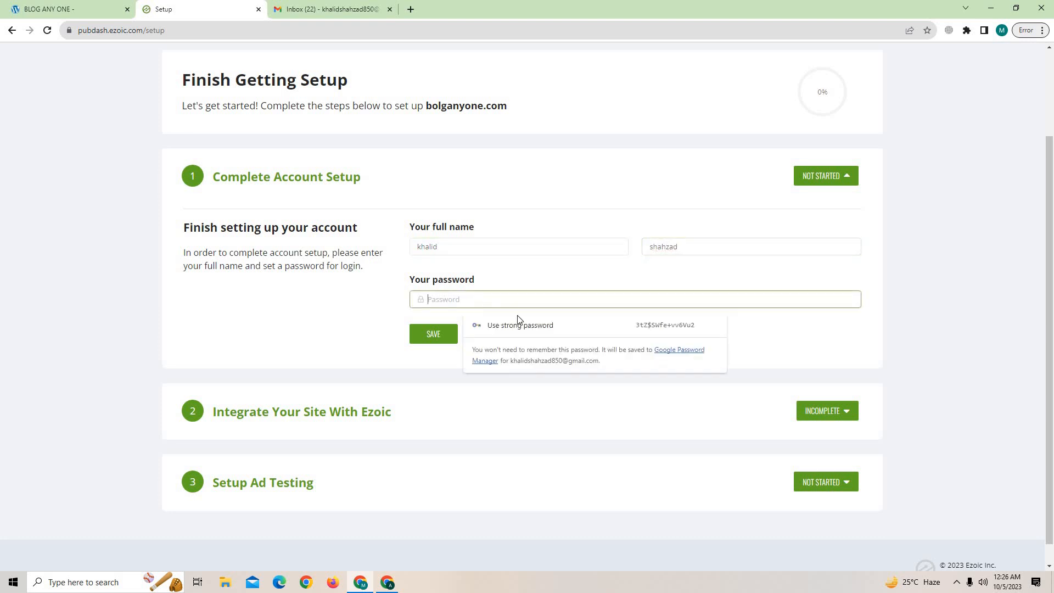
text(••)
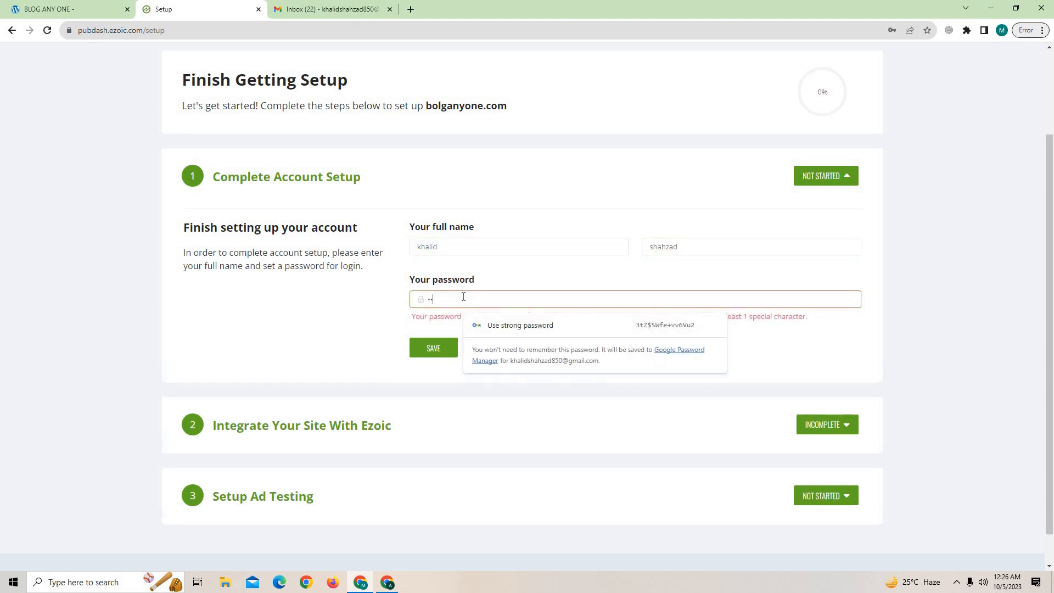
text(•••••)
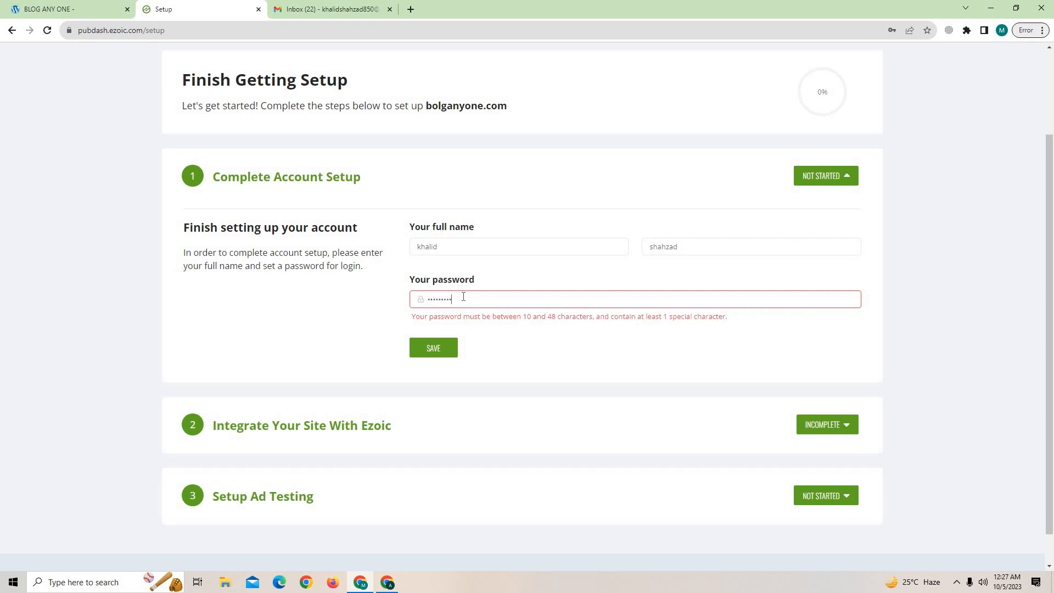
text(•)
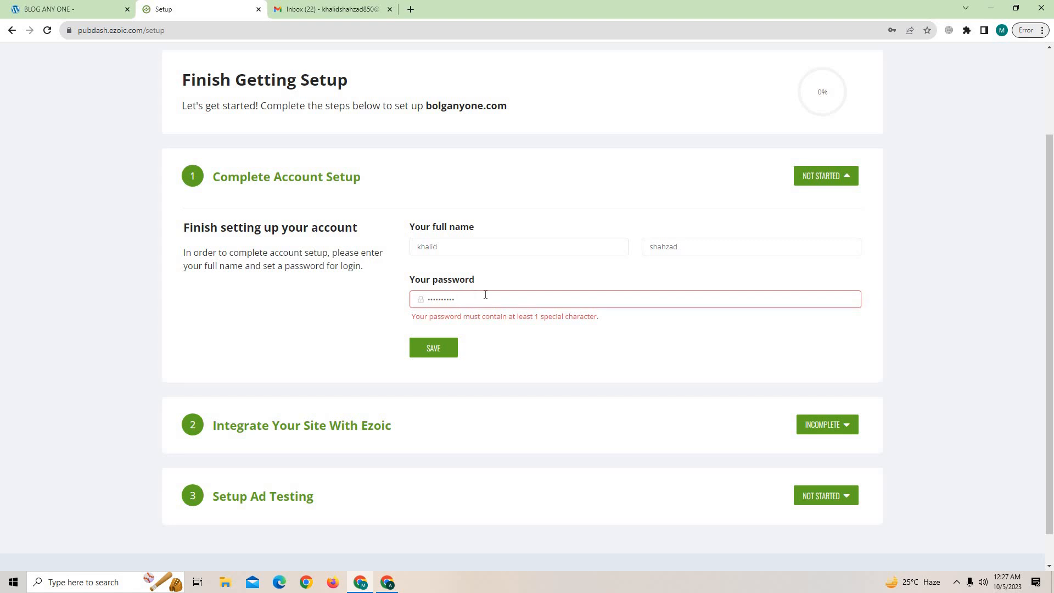
click(447, 338)
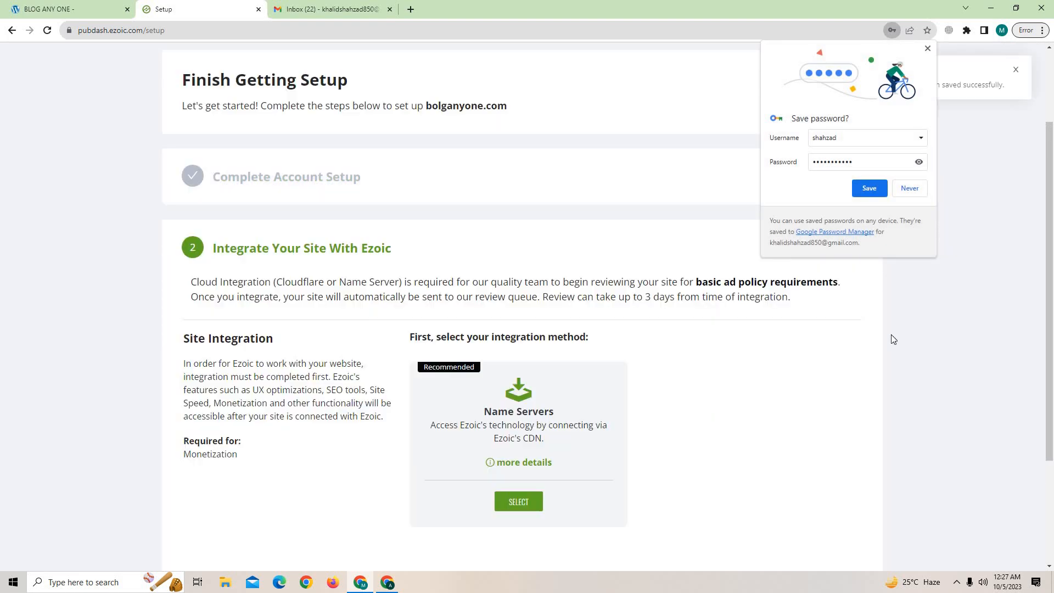
Let Chrome save the password and select Name Servers integration, listing four ezoicns.com name servers.
click(872, 192)
scroll(567, 458, down, 3)
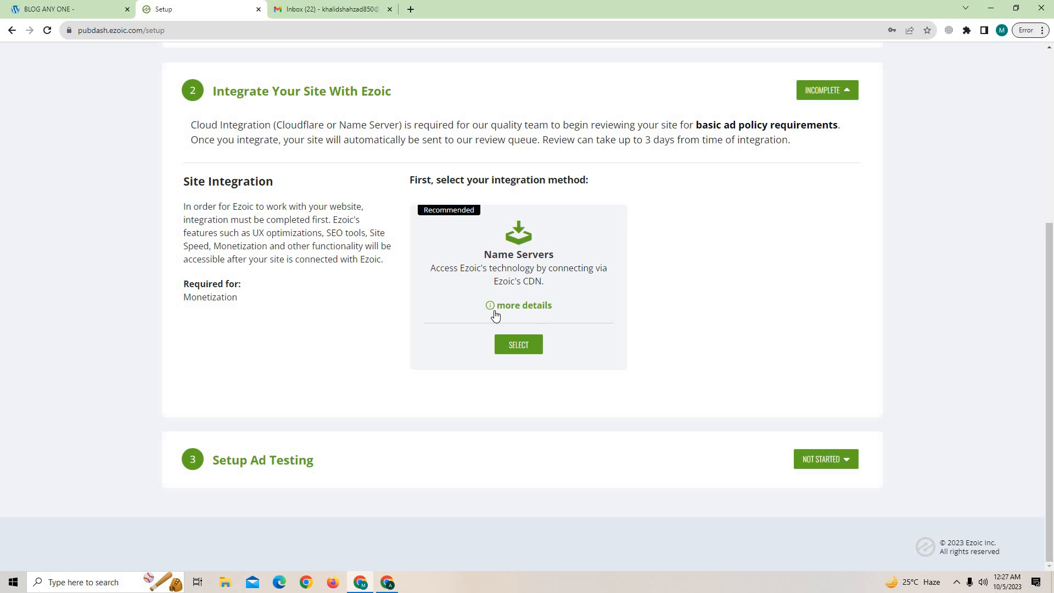
click(530, 345)
scroll(829, 330, up, 3)
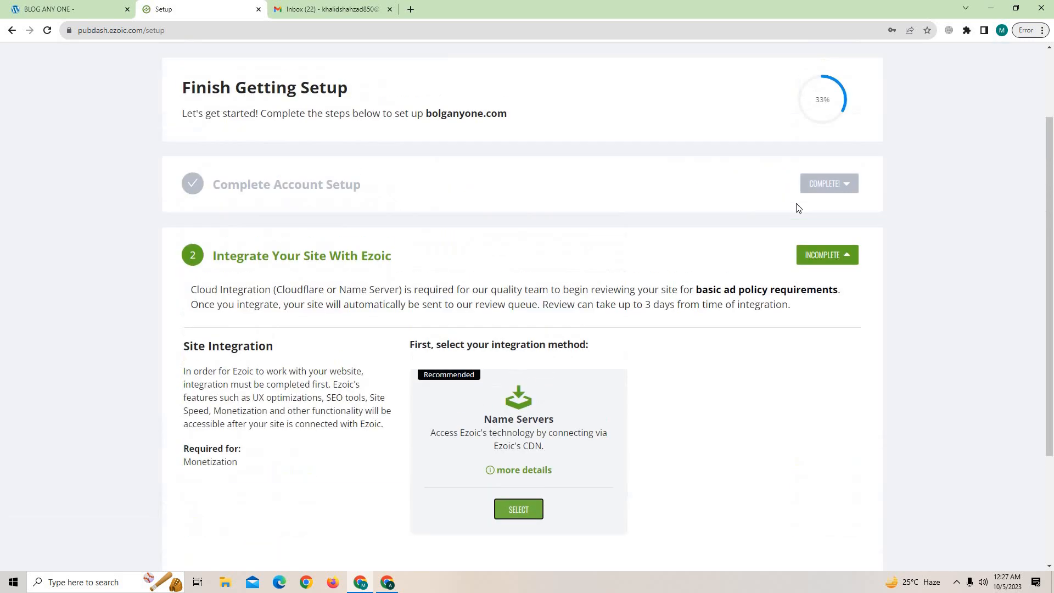
scroll(540, 393, down, 3)
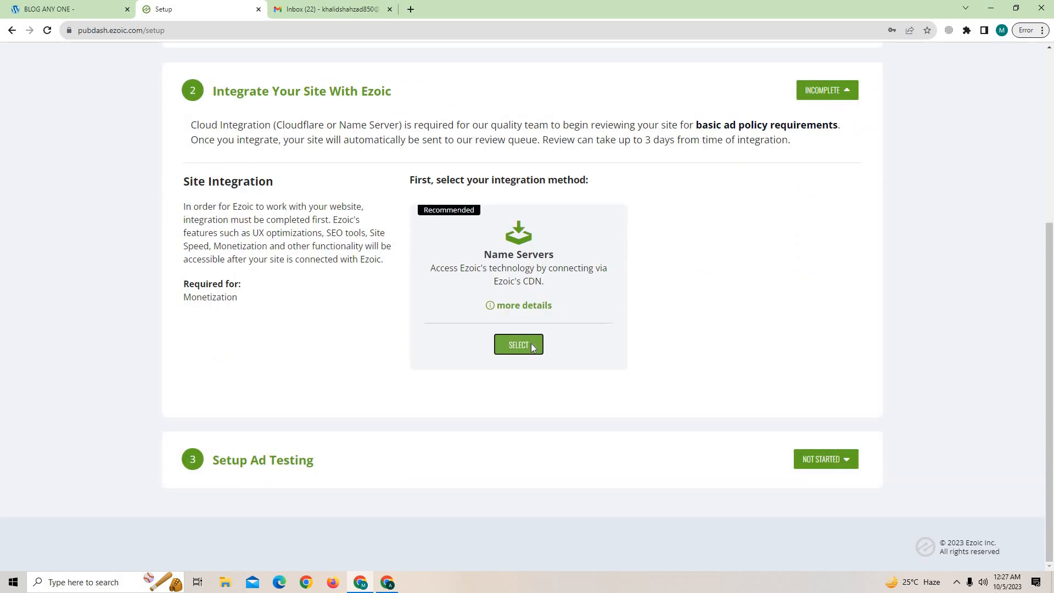
click(531, 345)
scroll(644, 411, down, 2)
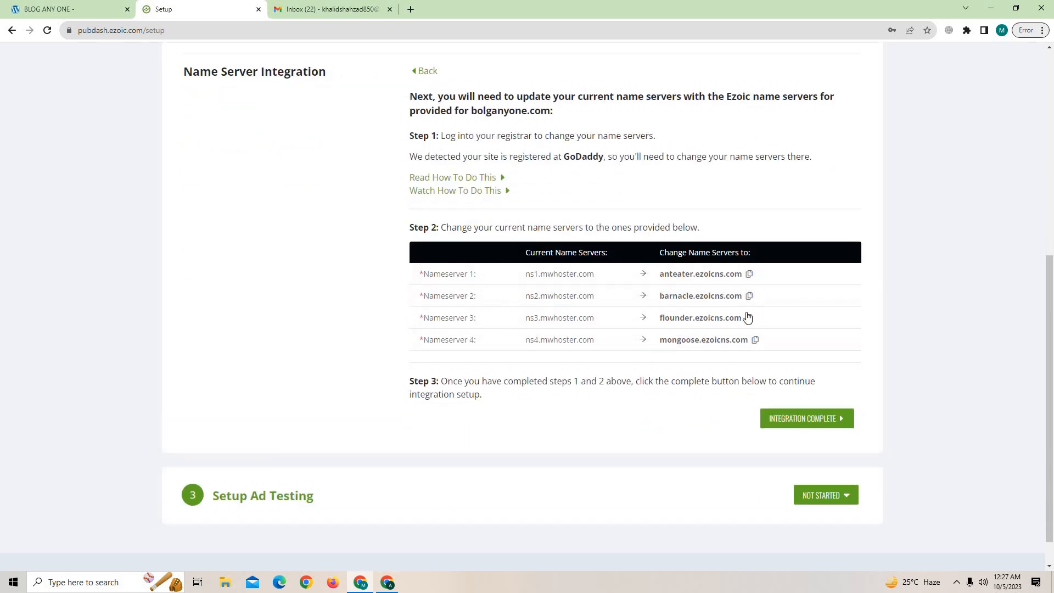
click(47, 6)
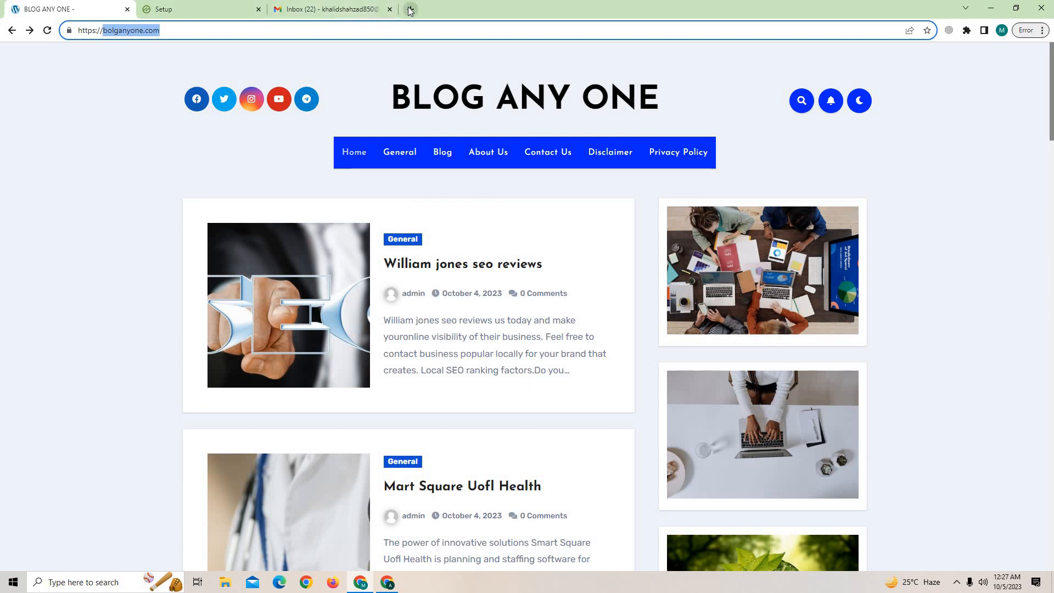
Search Google for 'godday' in a new tab and open GoDaddy's official site.
click(410, 9)
text(godday)
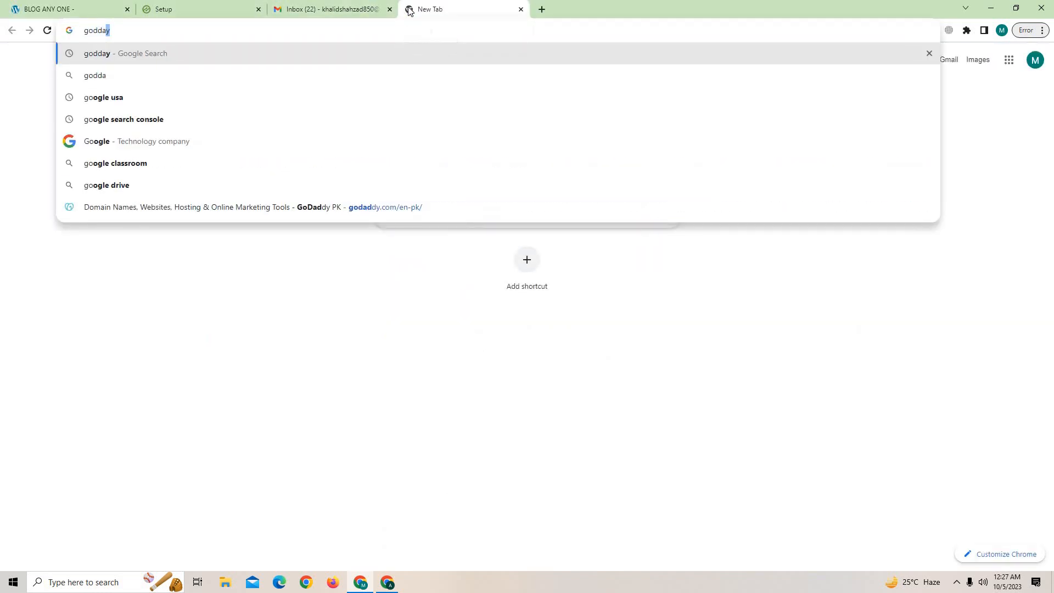
key(Return)
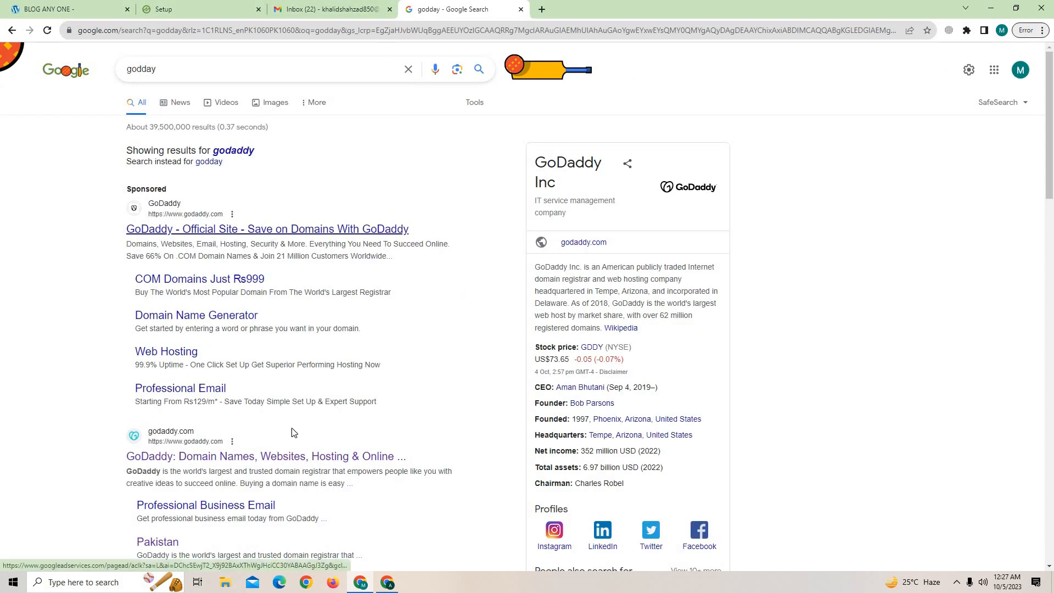
scroll(260, 375, down, 1)
scroll(260, 375, down, 2)
click(222, 292)
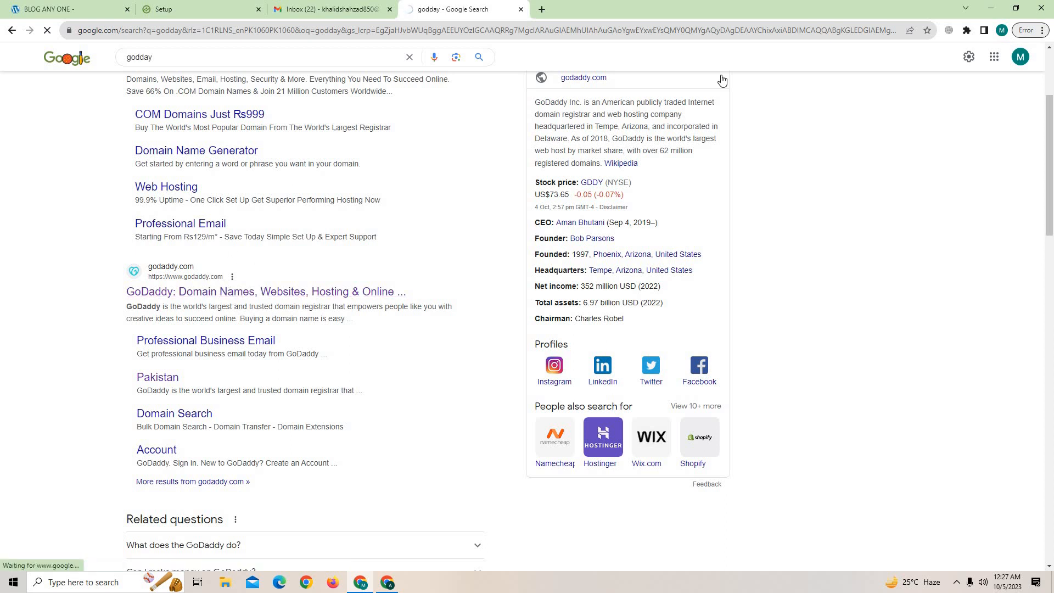
click(272, 7)
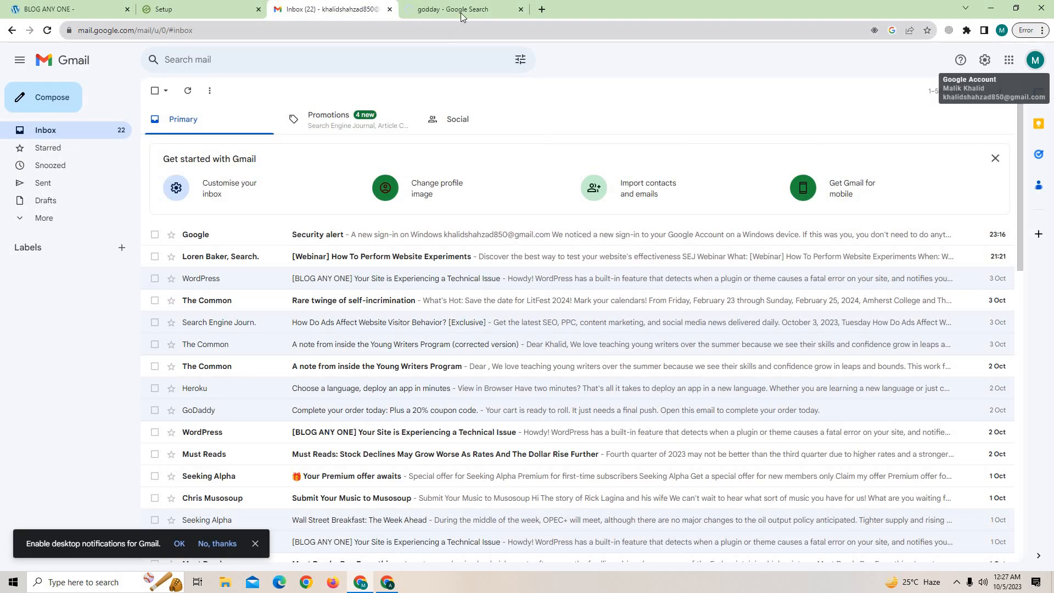
click(462, 15)
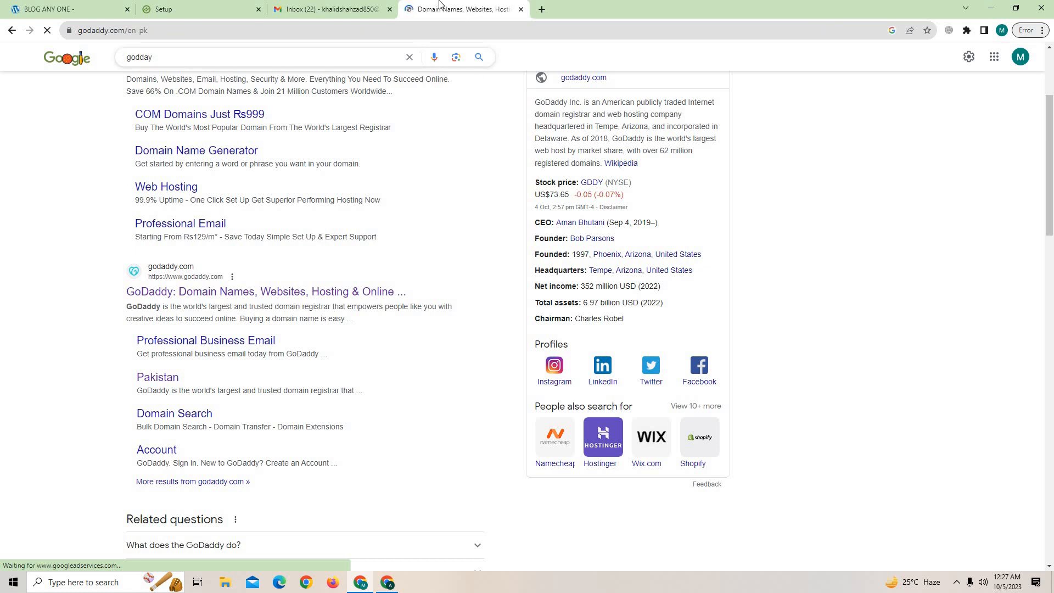
click(330, 8)
click(452, 5)
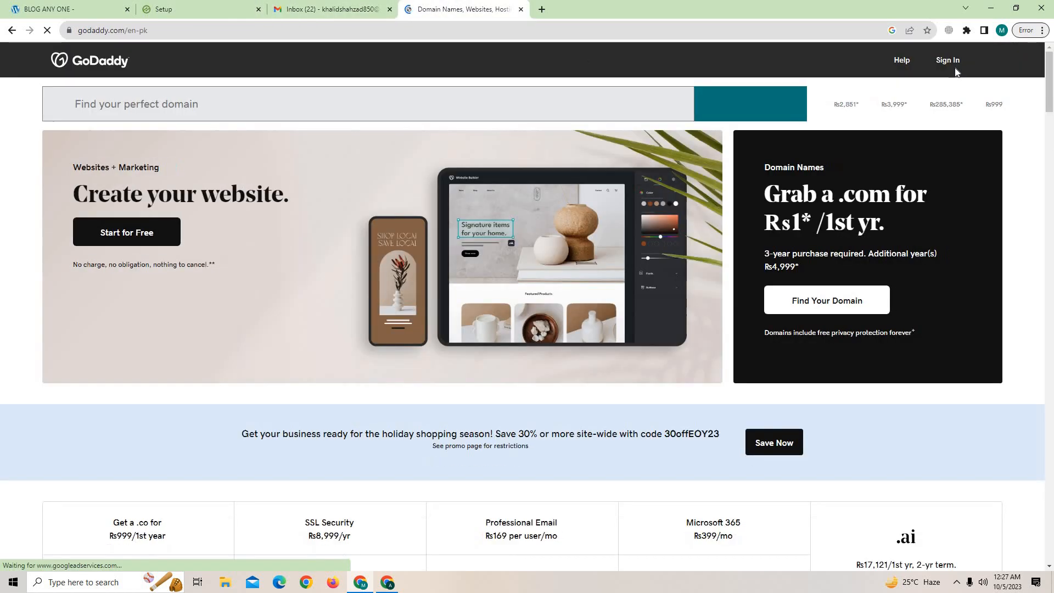
Sign in to GoDaddy using the Google account.
click(948, 62)
click(822, 140)
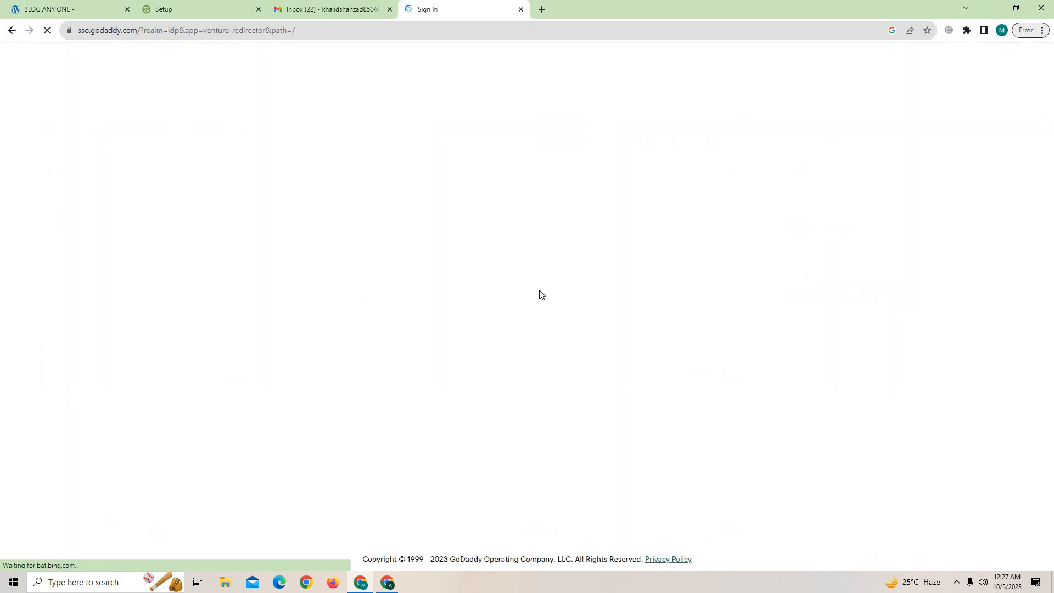
click(563, 326)
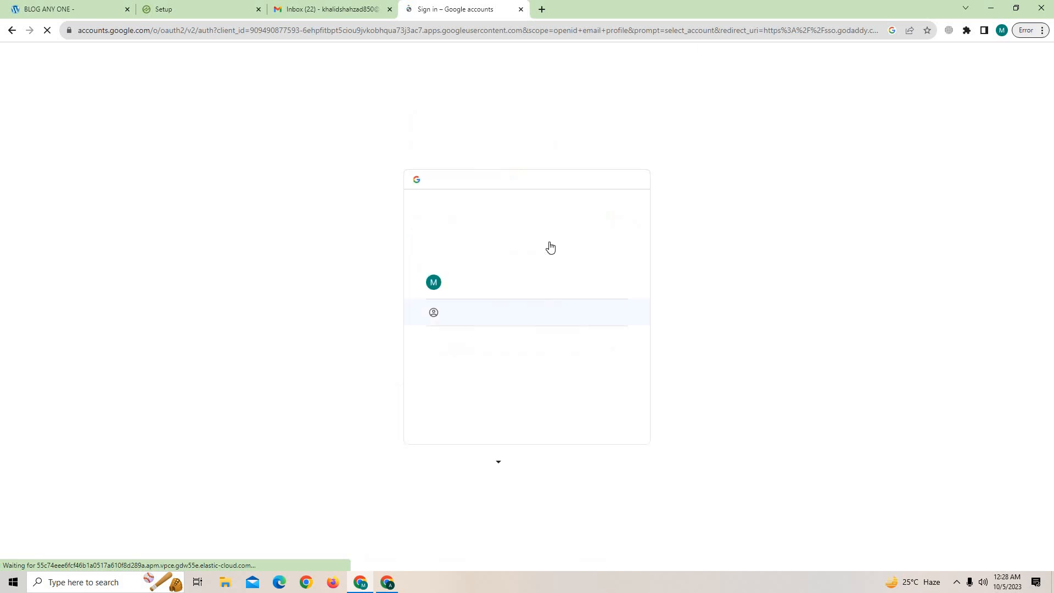
click(480, 284)
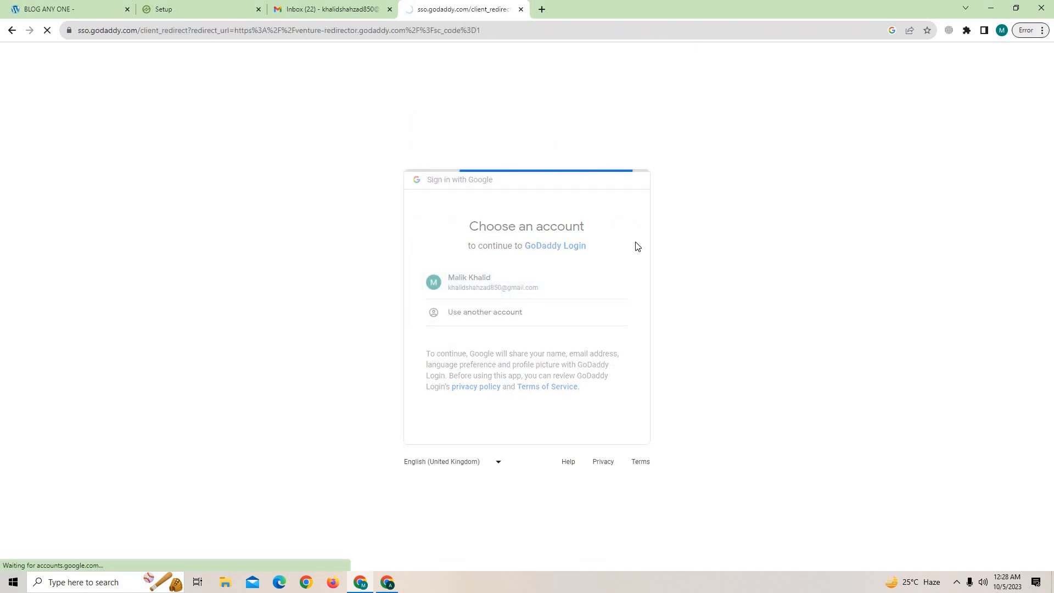
Copy the anteater.ezoicns.com name server from Ezoic, then open My Products in GoDaddy.
click(56, 9)
click(222, 8)
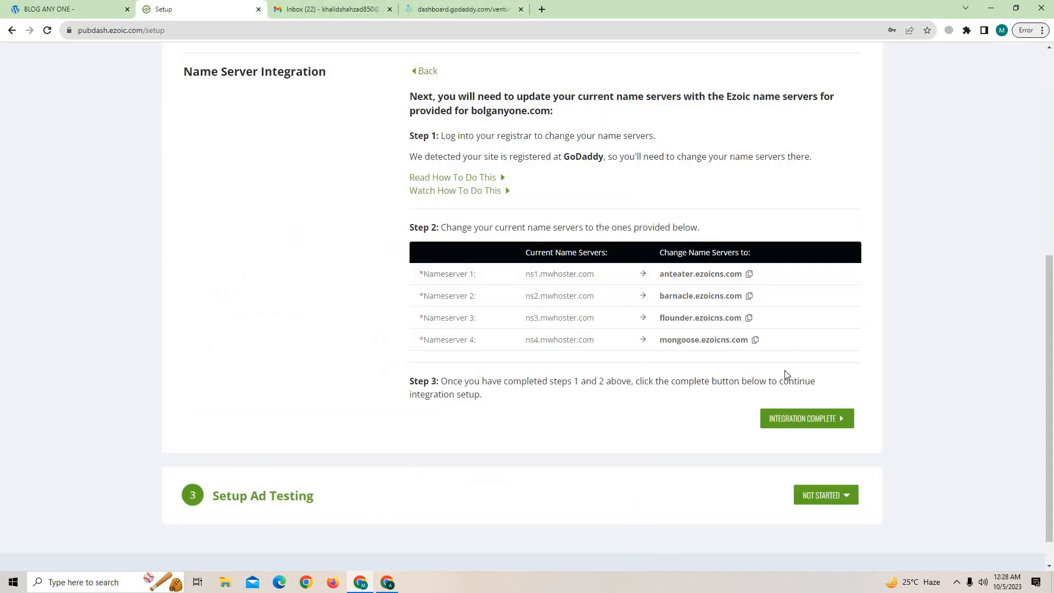
click(748, 279)
click(461, 9)
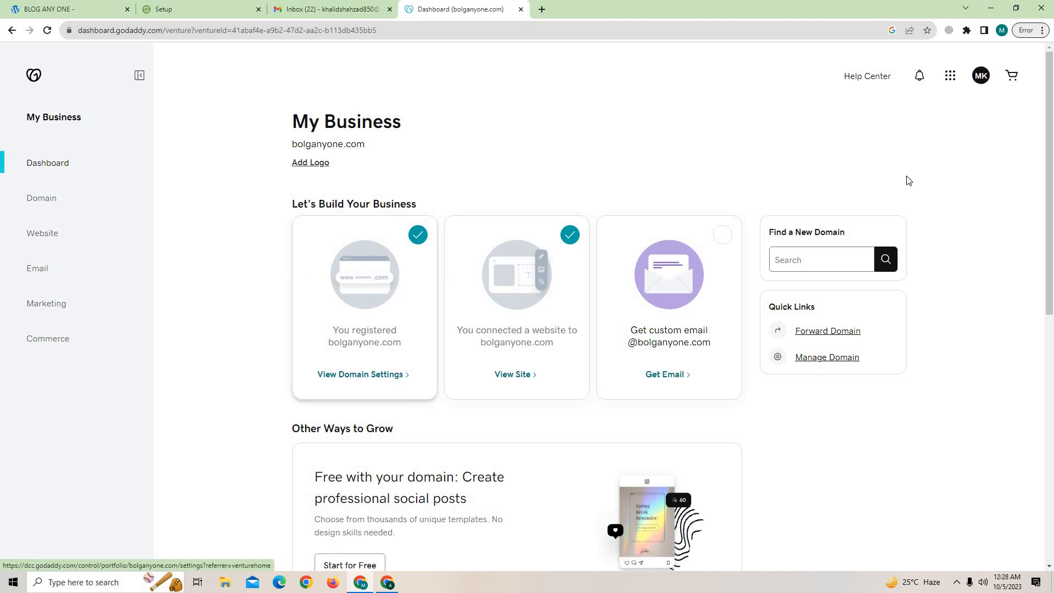
click(981, 76)
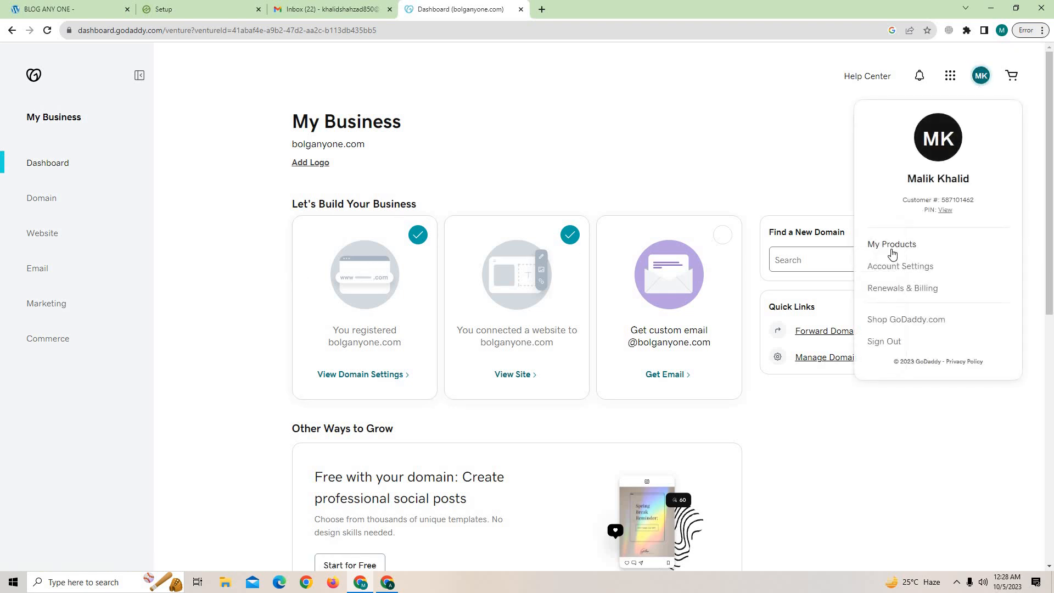
click(892, 250)
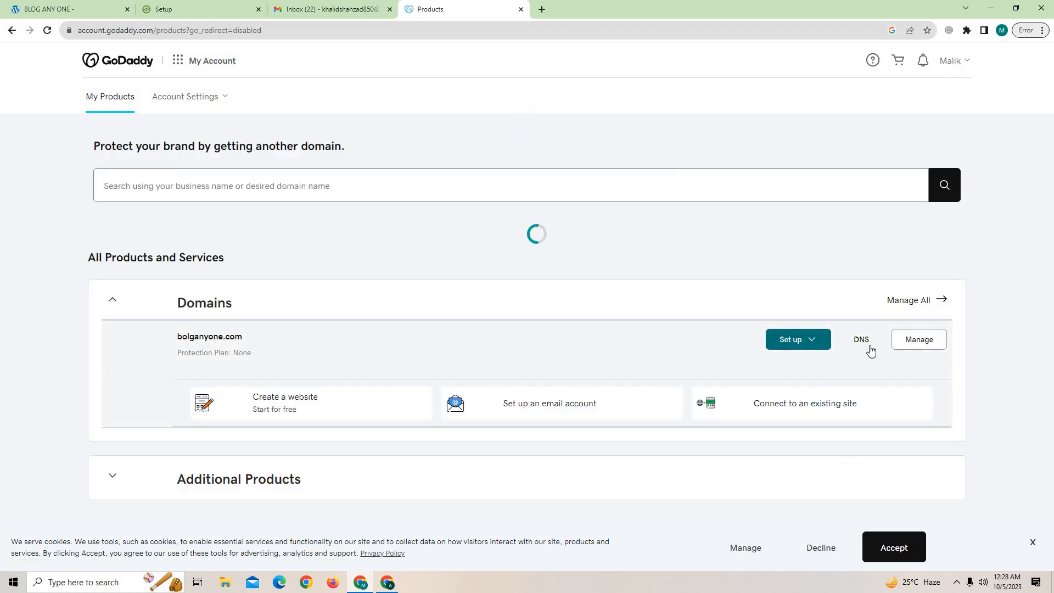
Open the nameserver editor in GoDaddy's DNS settings for bolganyone.com.
click(1033, 542)
scroll(514, 389, down, 2)
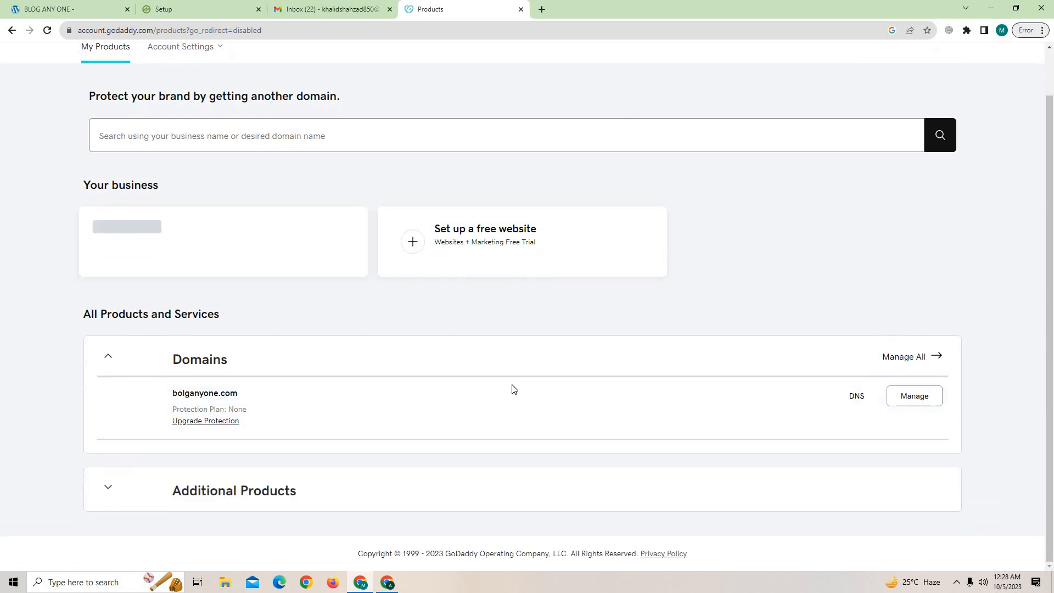
click(852, 399)
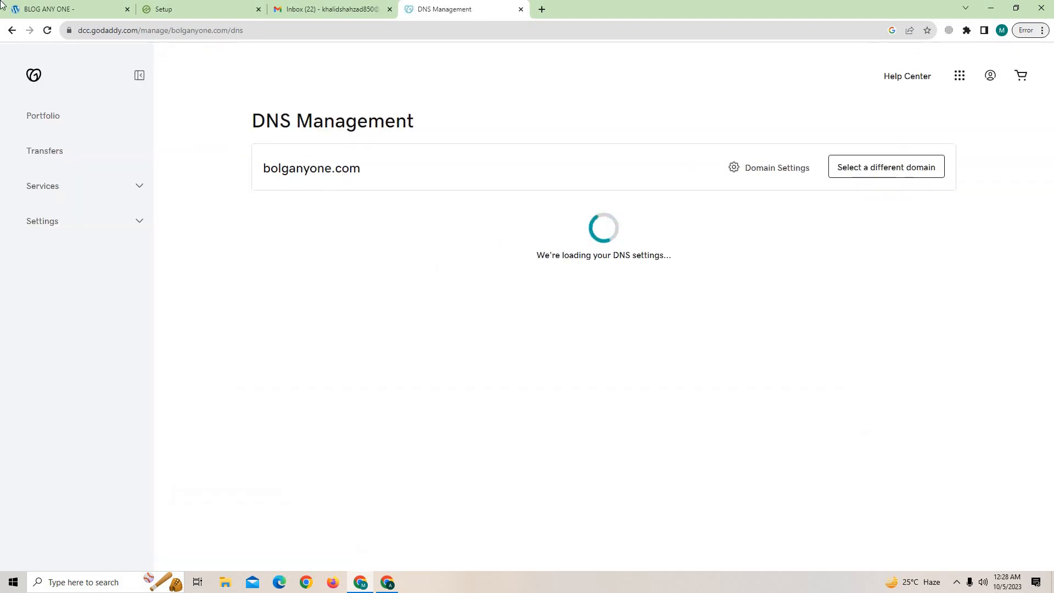
click(16, 9)
click(431, 6)
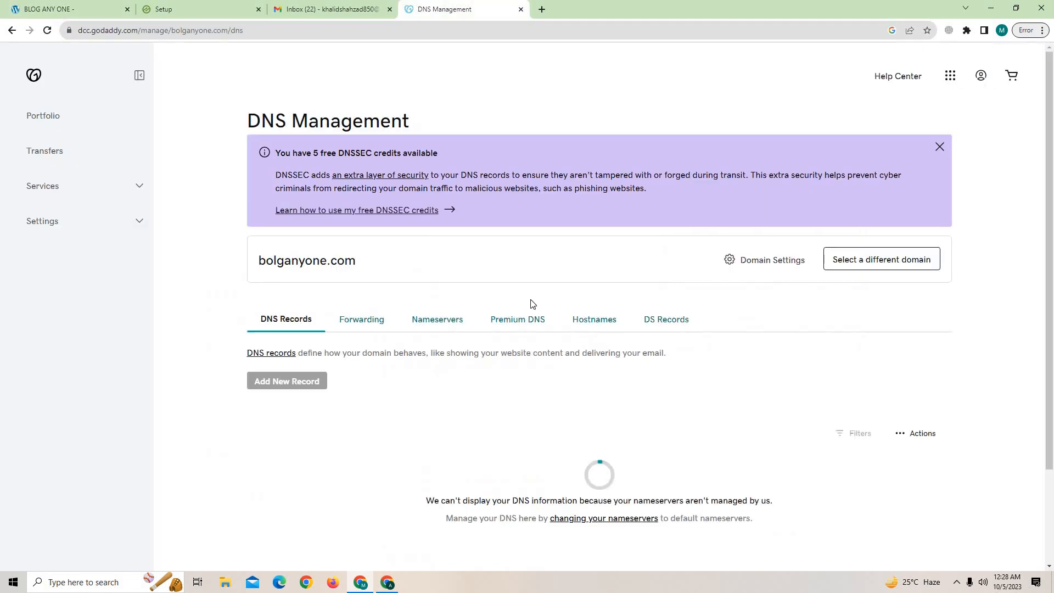
scroll(455, 302, down, 1)
click(435, 270)
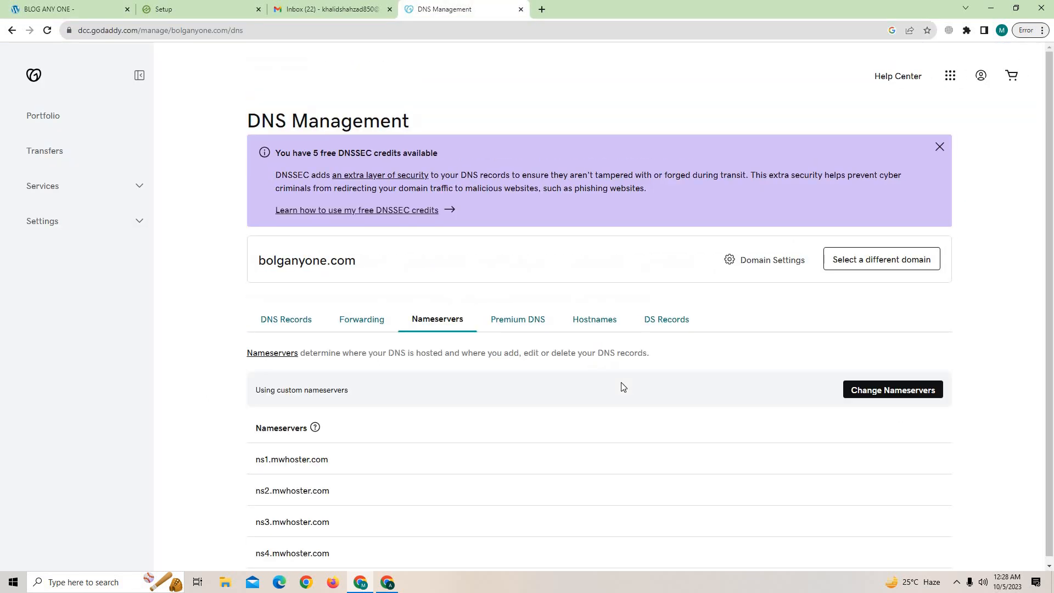
click(905, 385)
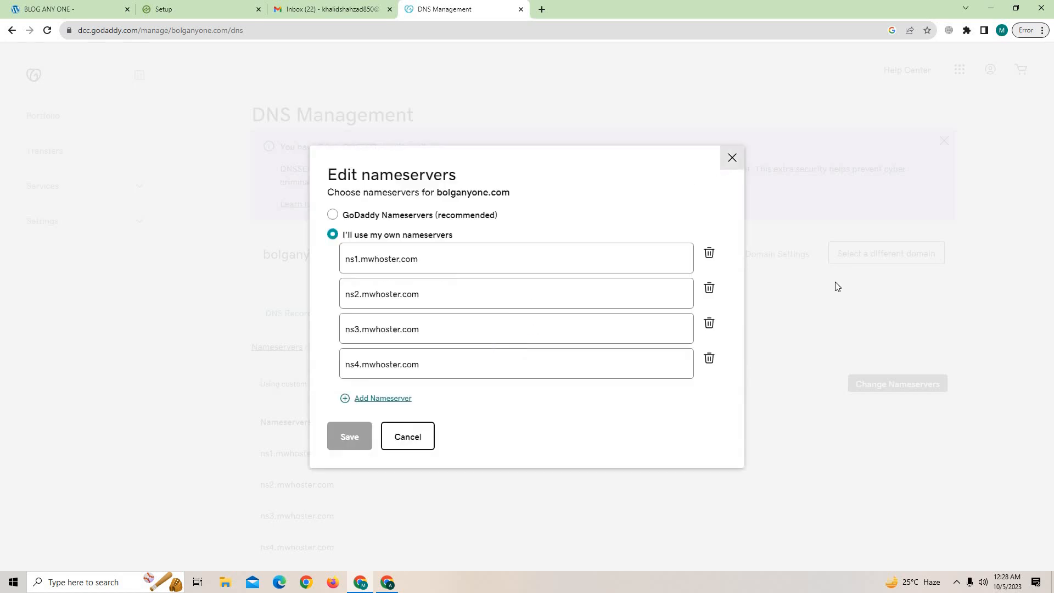
click(837, 322)
click(882, 391)
click(732, 160)
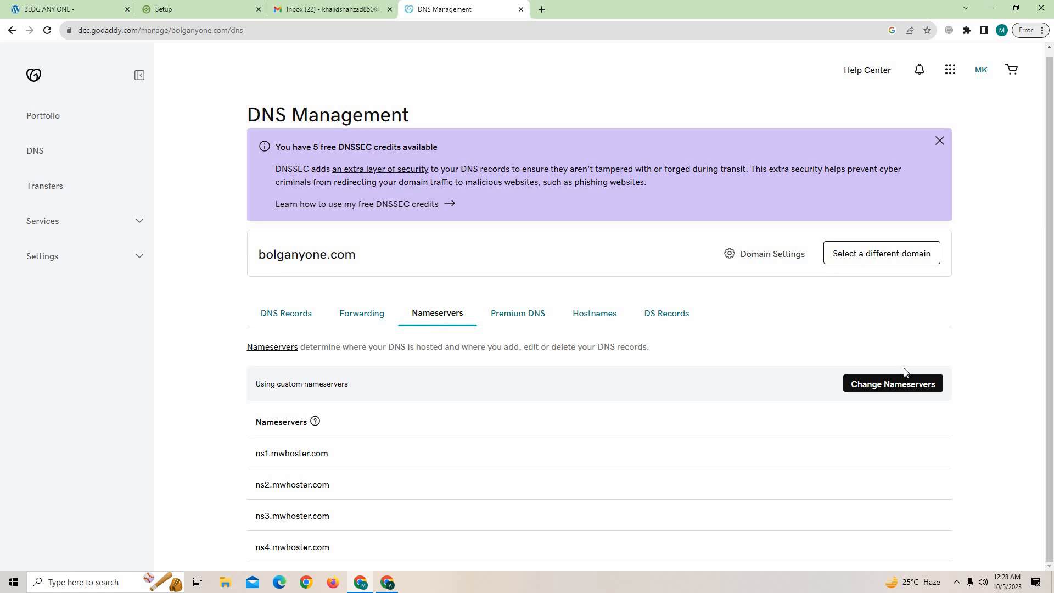
click(896, 379)
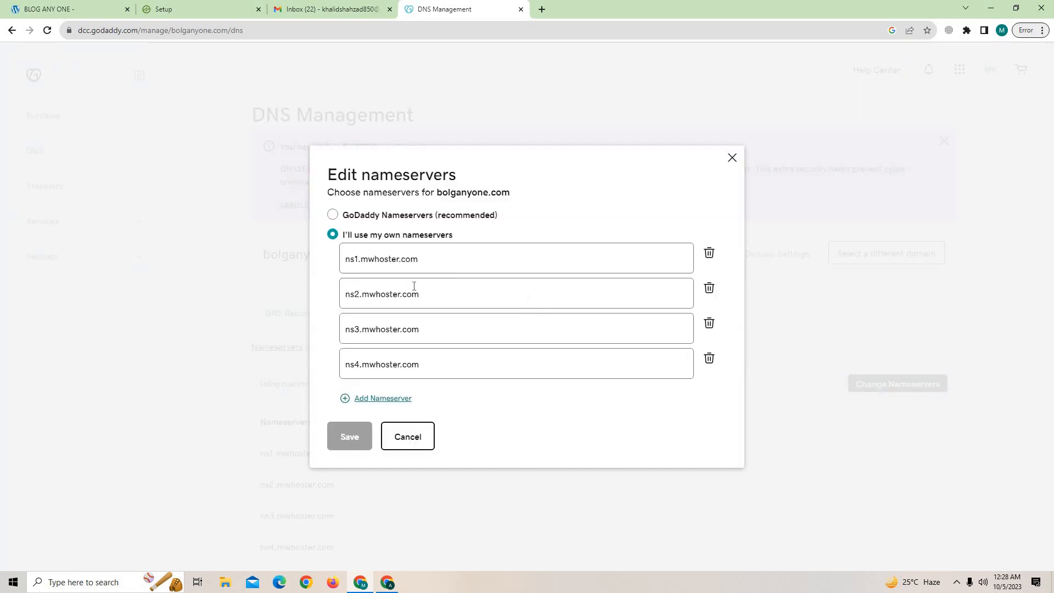
Replace the first two nameservers with anteater.ezoicns.com and barnacle.ezoicns.com.
key(ctrl+a)
key(BackSpace)
key(ctrl+v)
click(240, 11)
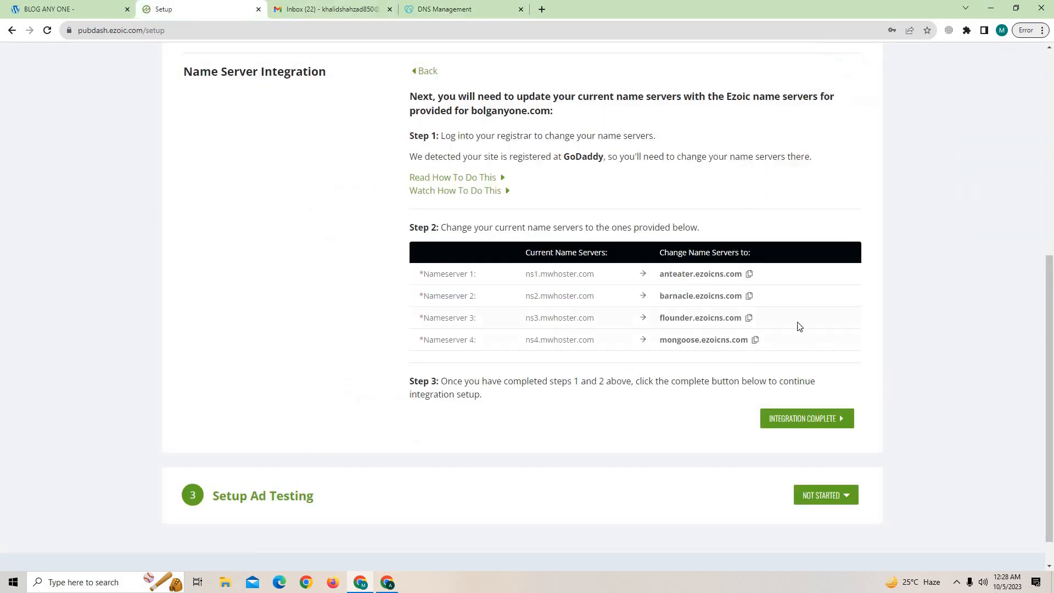
click(750, 297)
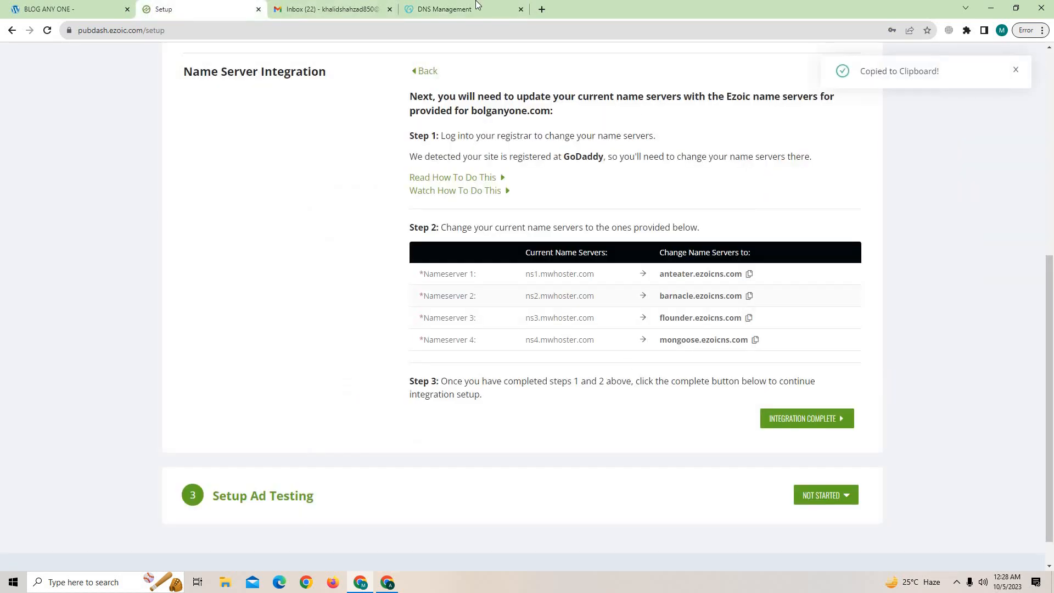
click(476, 8)
drag(427, 295, 237, 302)
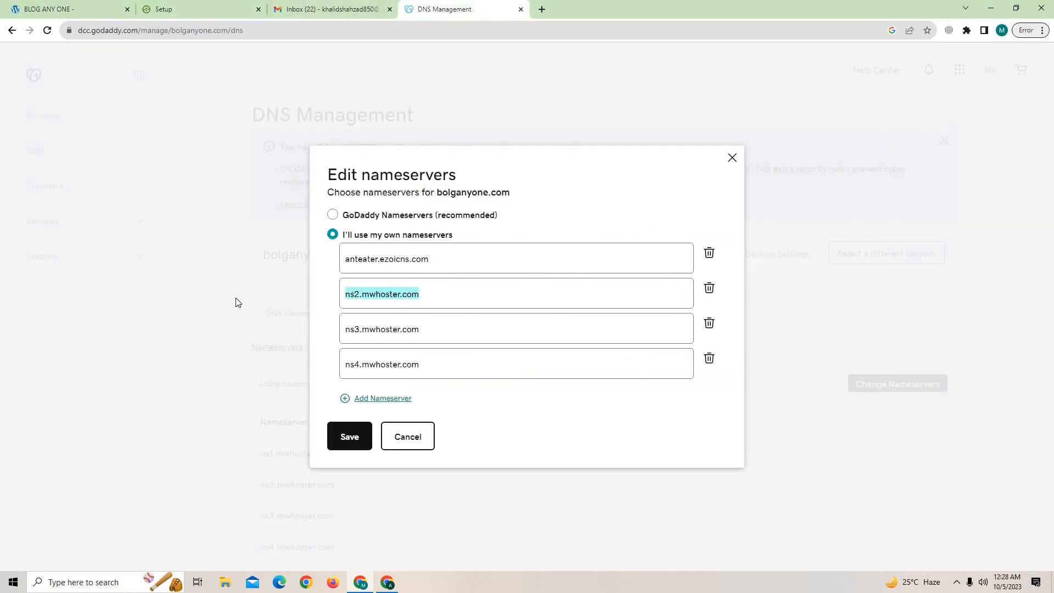
key(BackSpace)
key(ctrl+v)
Replace the third and fourth nameservers with flounder.ezoicns.com and mongoose.ezoicns.com, then save and confirm.
click(198, 8)
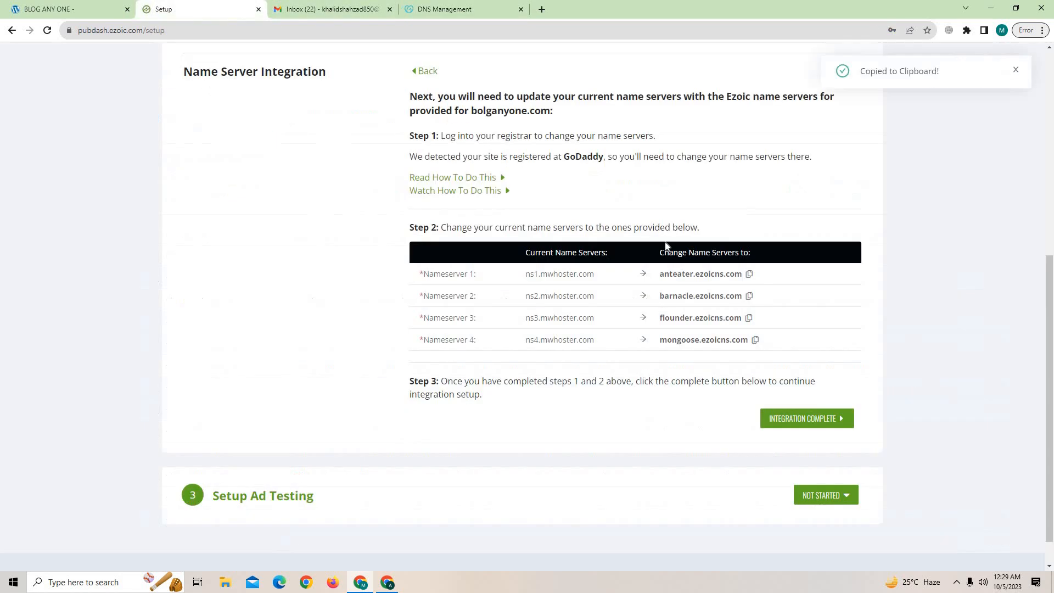
click(748, 319)
click(445, 9)
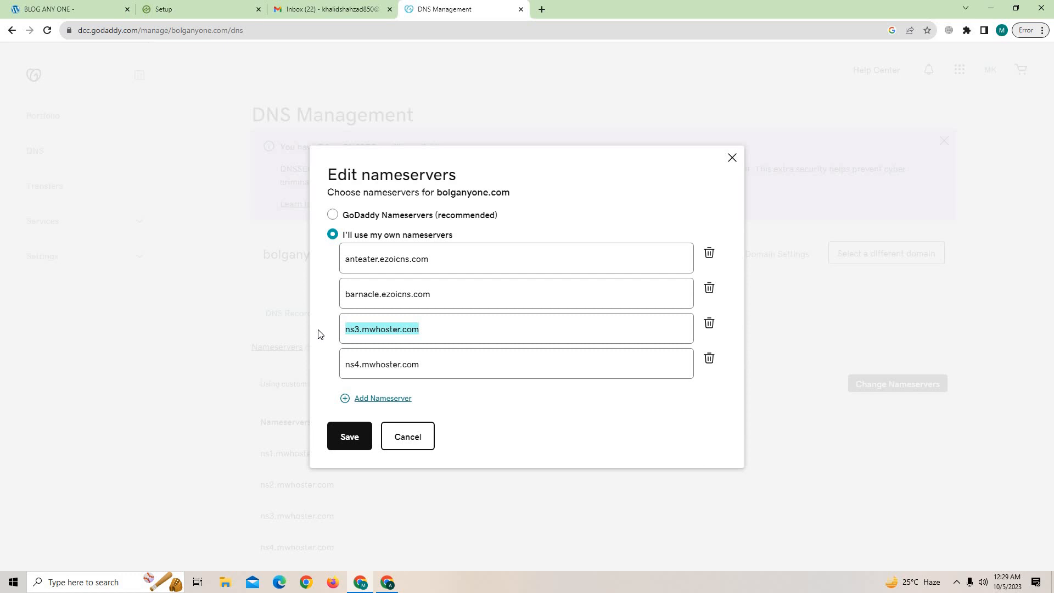
key(BackSpace)
key(ctrl+v)
click(206, 9)
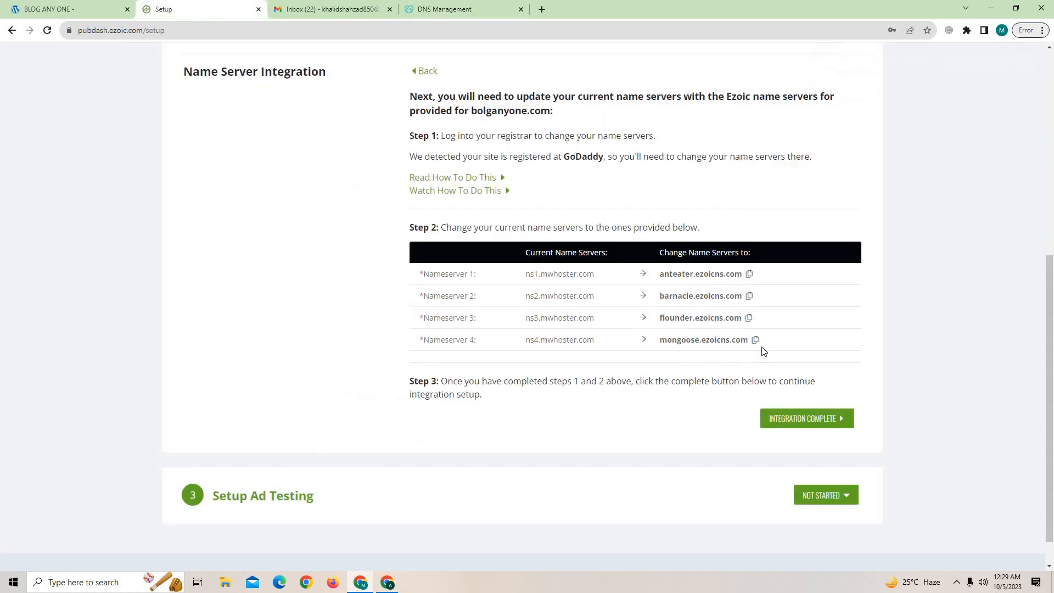
click(755, 339)
click(439, 9)
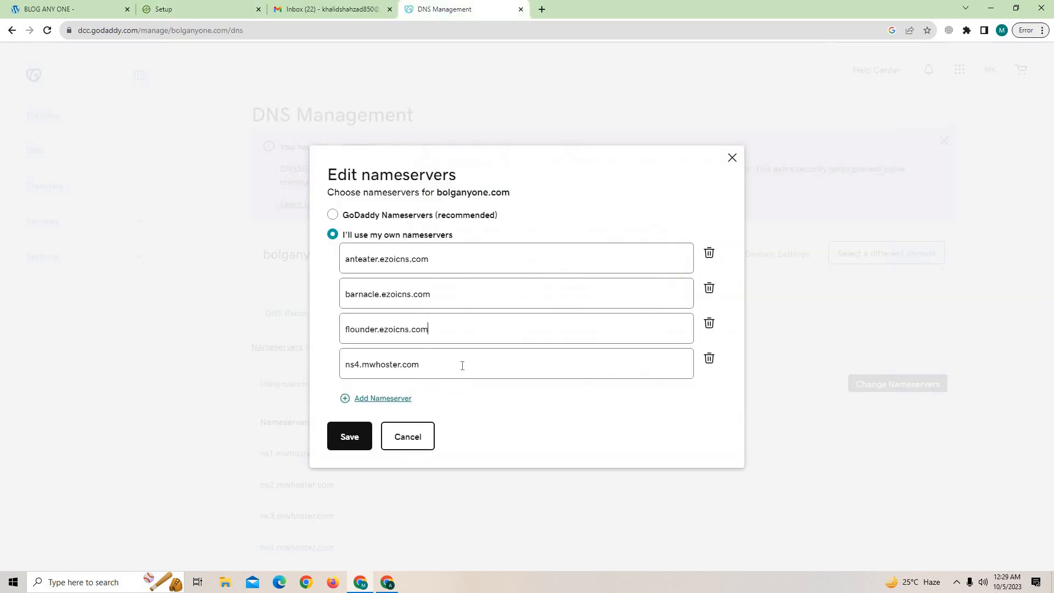
drag(462, 366, 290, 384)
key(BackSpace)
key(ctrl+v)
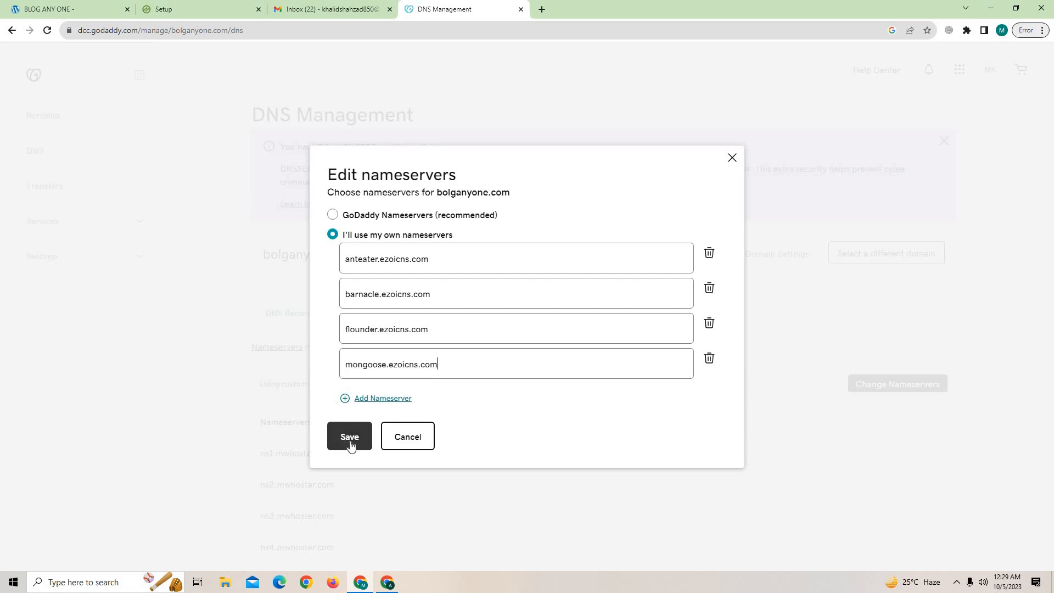
click(349, 436)
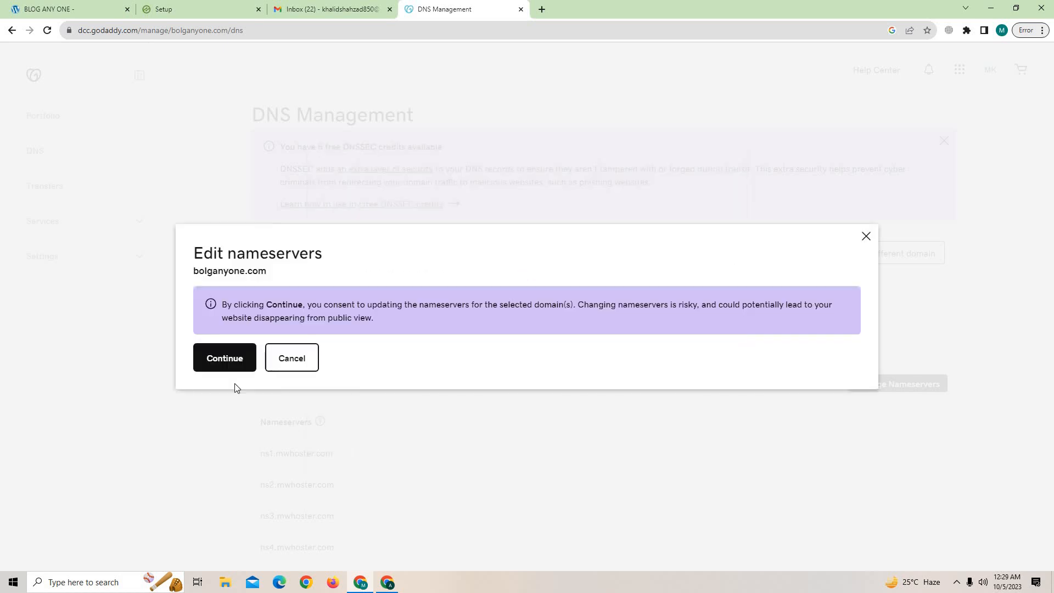
click(223, 363)
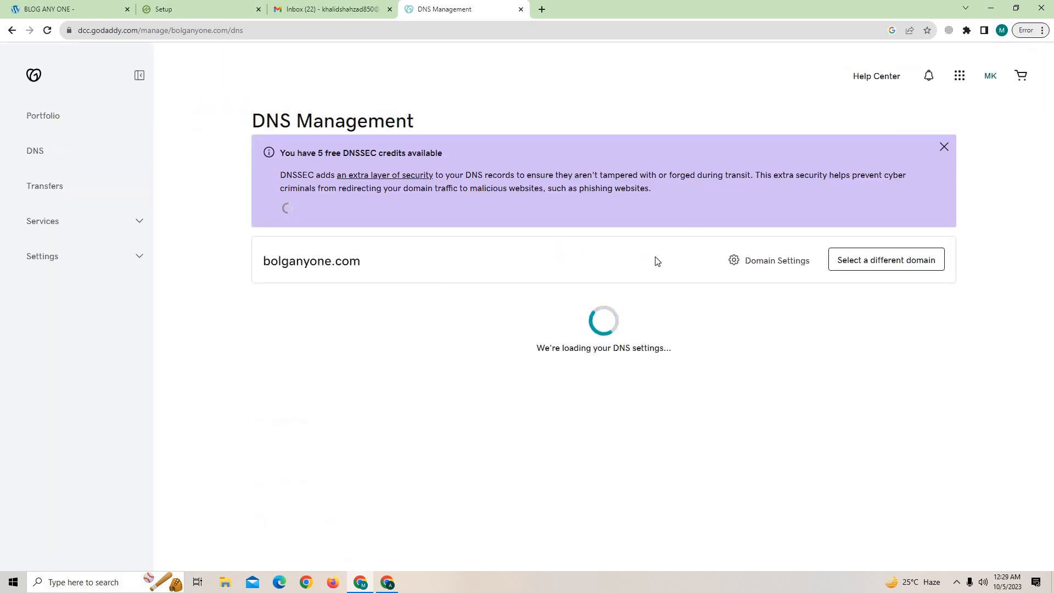
Check the updated nameserver list, then close the GoDaddy DNS and Gmail inbox tabs.
click(440, 321)
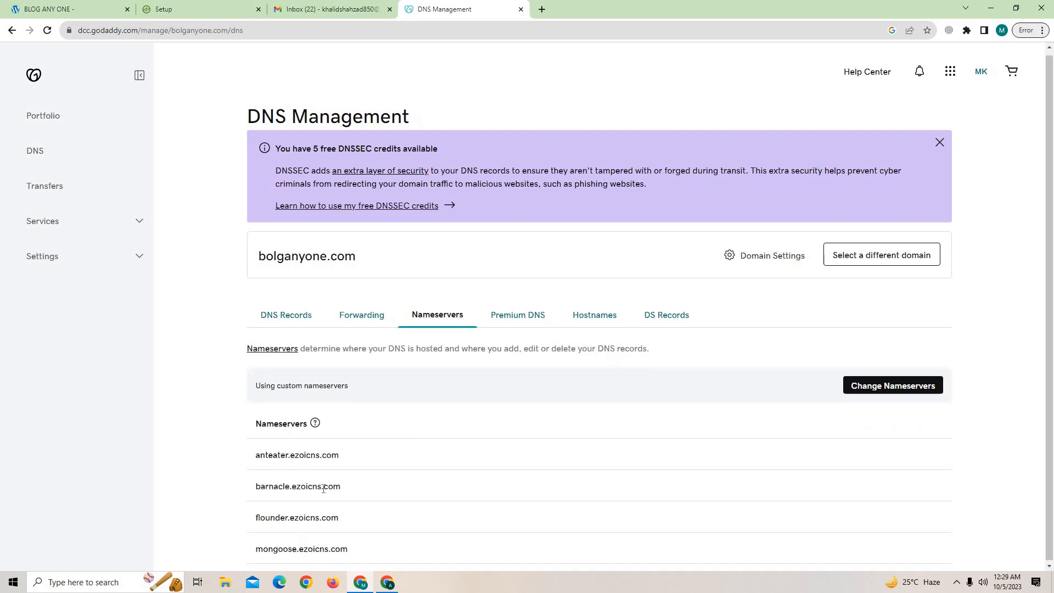
click(201, 9)
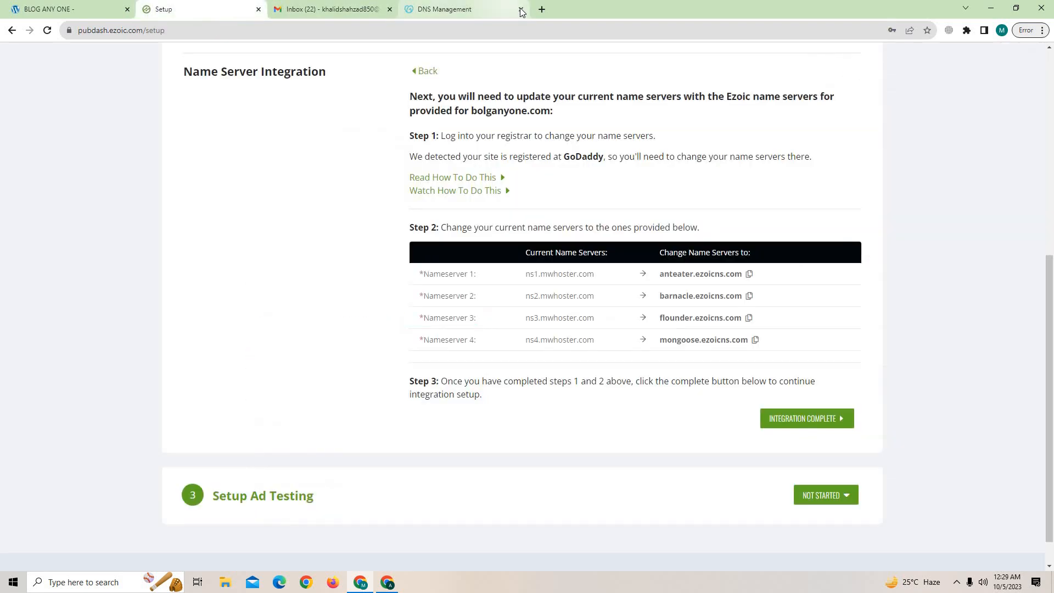
click(522, 9)
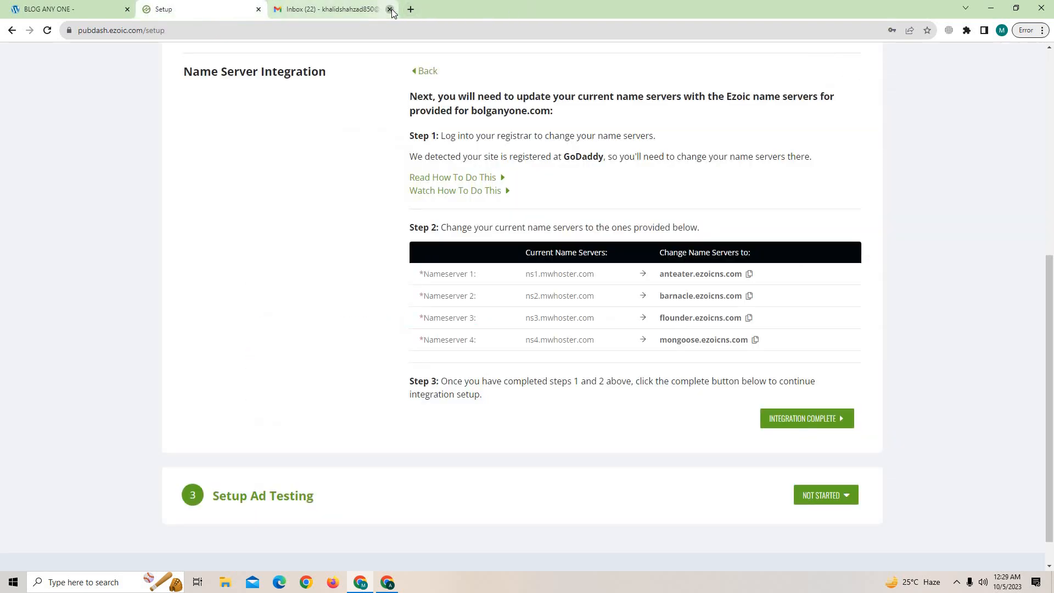
click(390, 9)
Mark the Ezoic name server integration as complete.
click(812, 422)
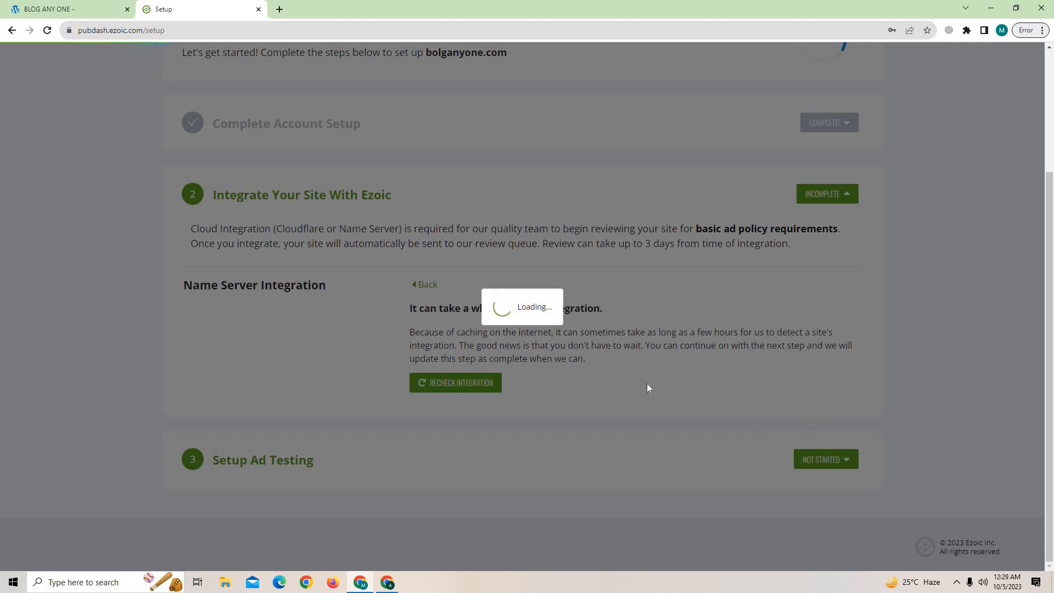
scroll(352, 358, up, 3)
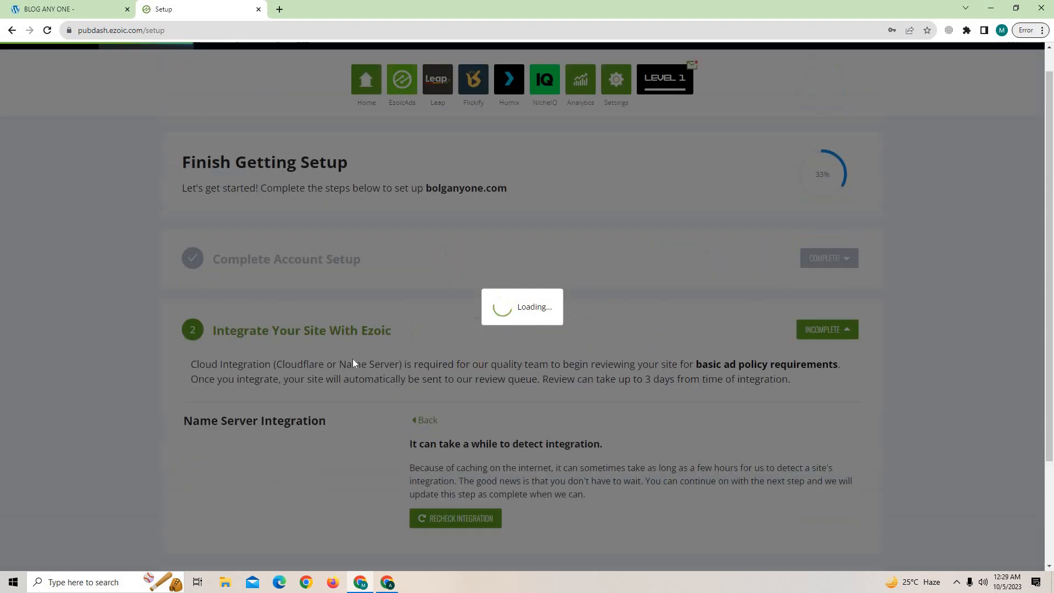
scroll(524, 334, down, 3)
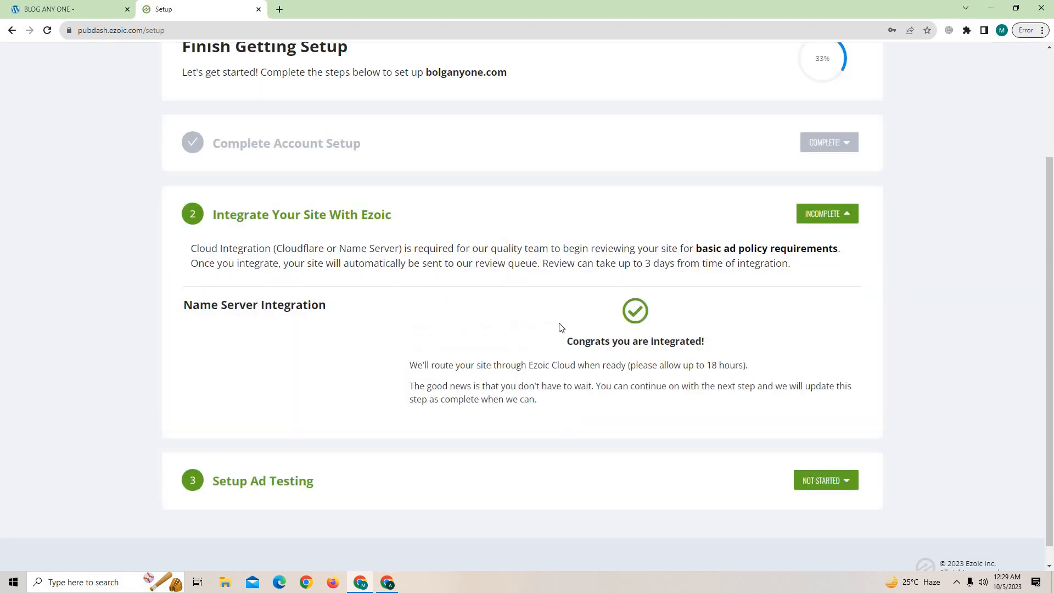
scroll(780, 233, up, 3)
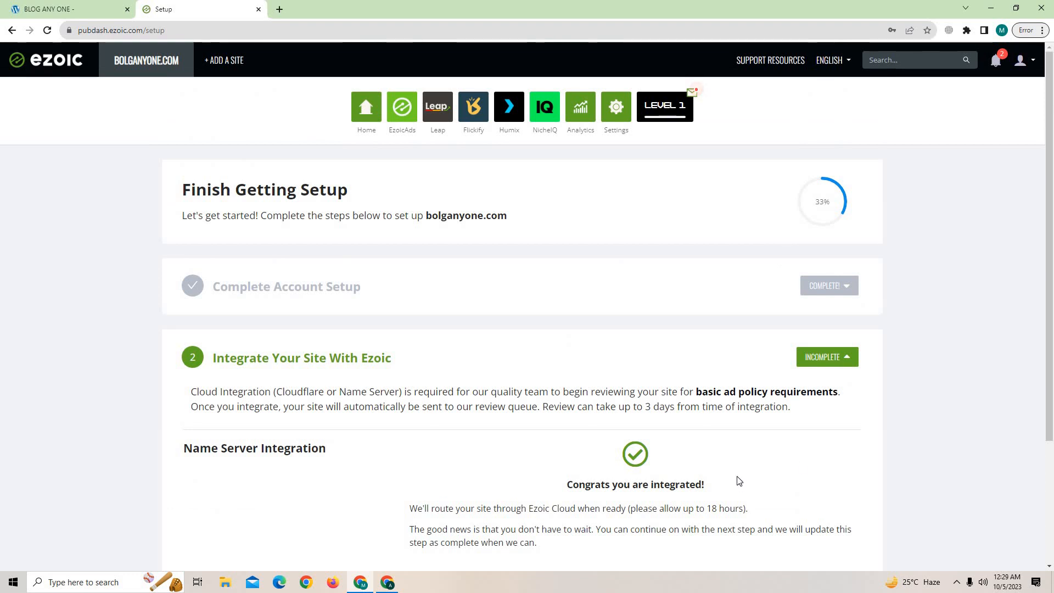
scroll(791, 480, down, 3)
scroll(216, 339, up, 3)
Reload the setup page and read the 'Congrats you are integrated!' note about the 18-hour wait.
click(48, 32)
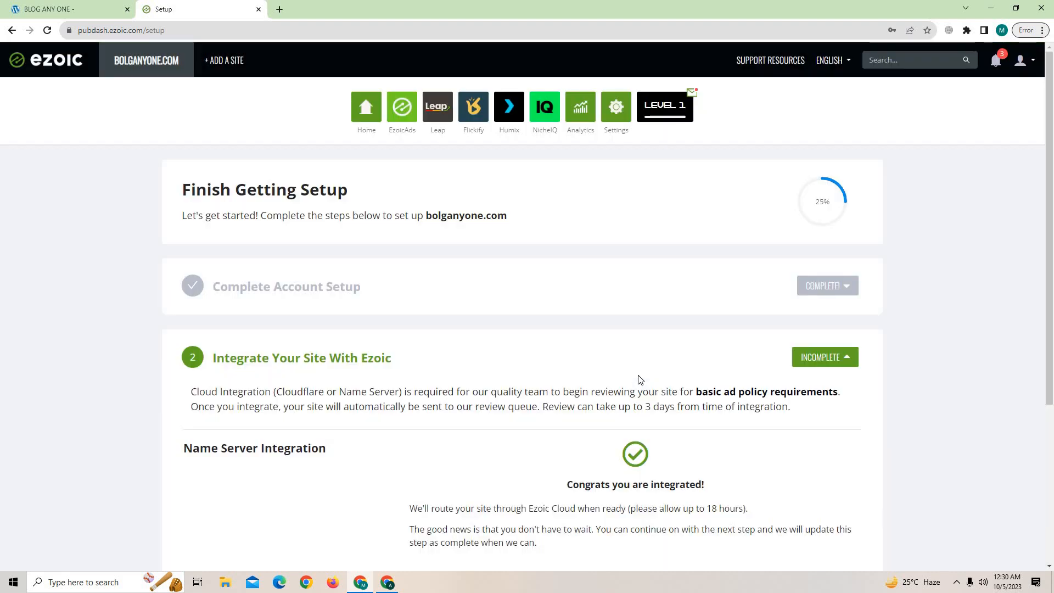
scroll(834, 297, down, 4)
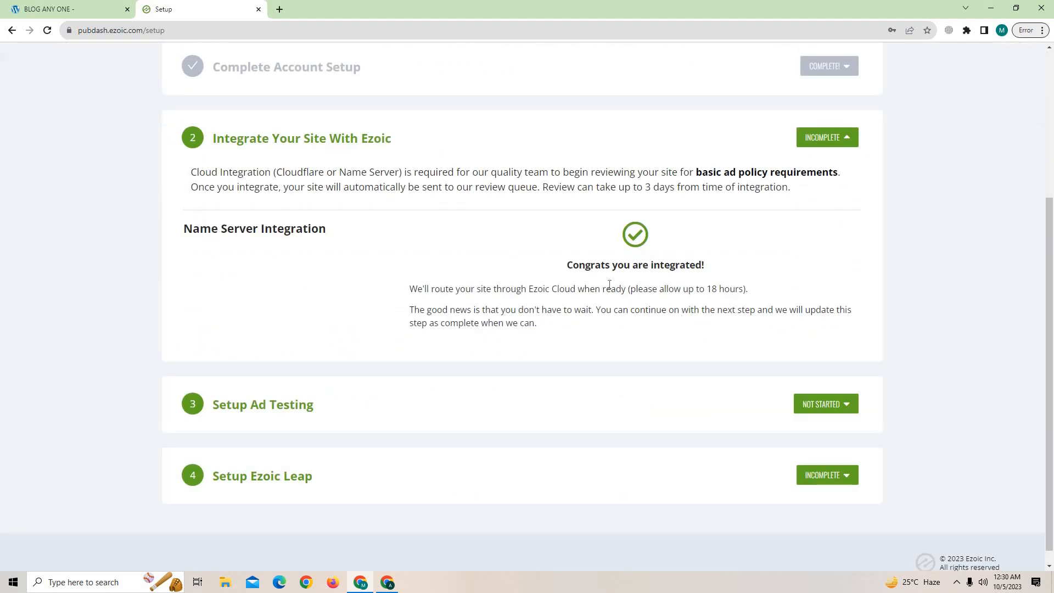
scroll(698, 377, up, 2)
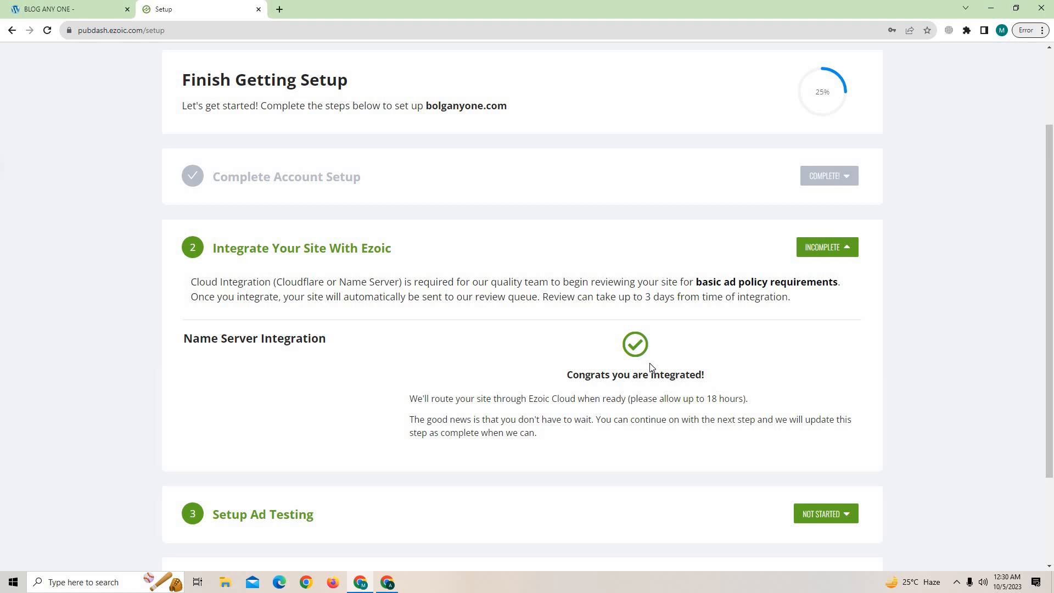
scroll(835, 176, up, 1)
scroll(834, 170, down, 3)
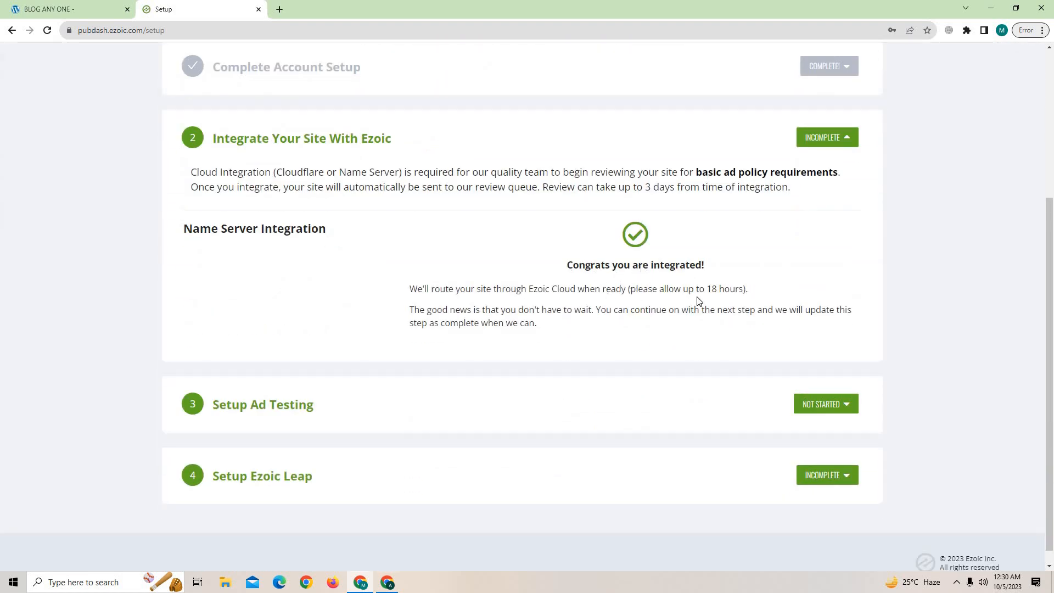
drag(750, 290, 665, 290)
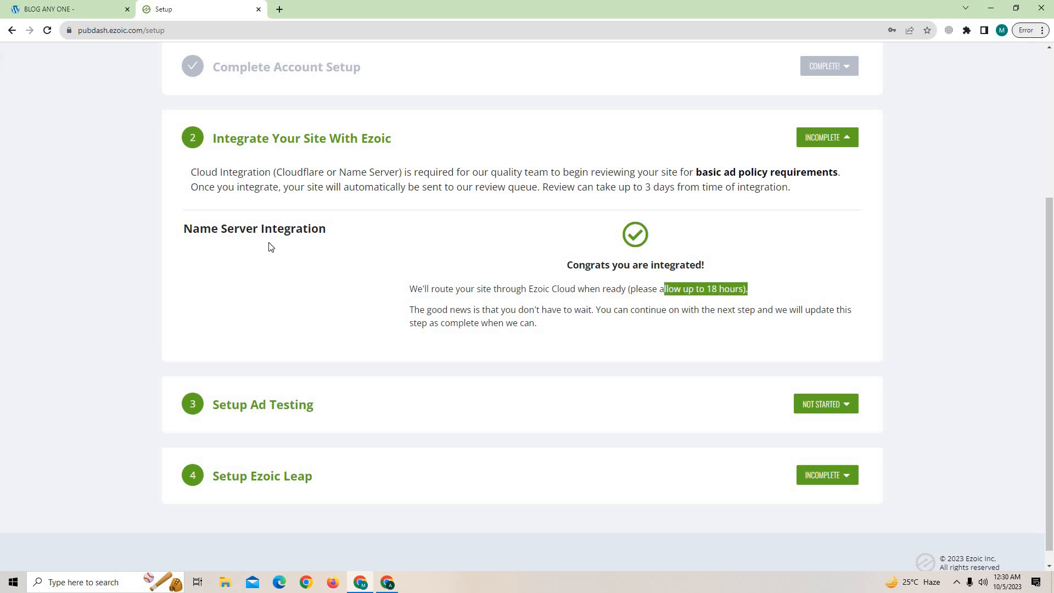
scroll(848, 217, up, 1)
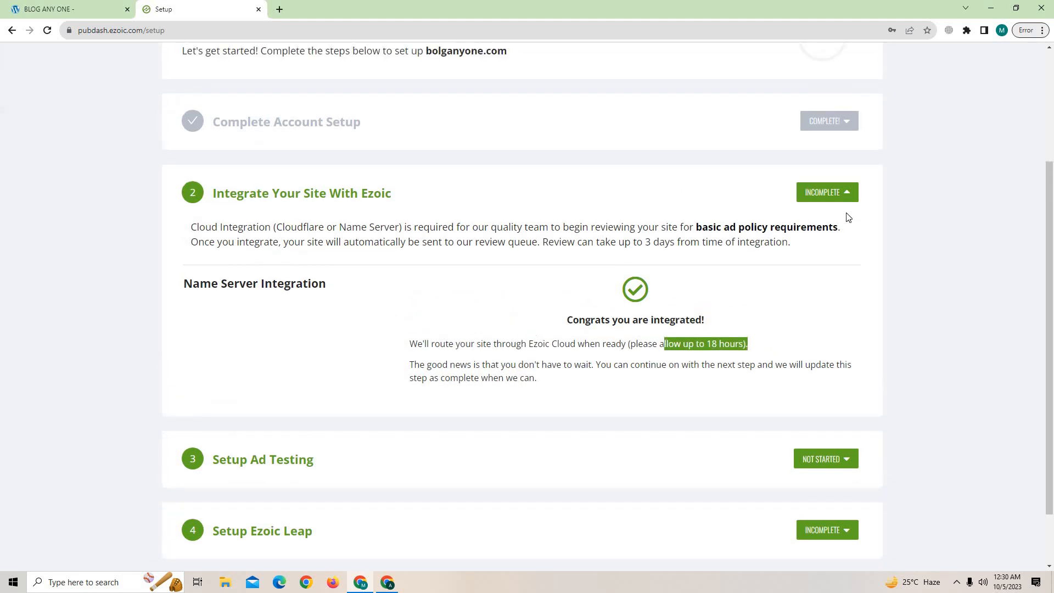
scroll(286, 198, up, 2)
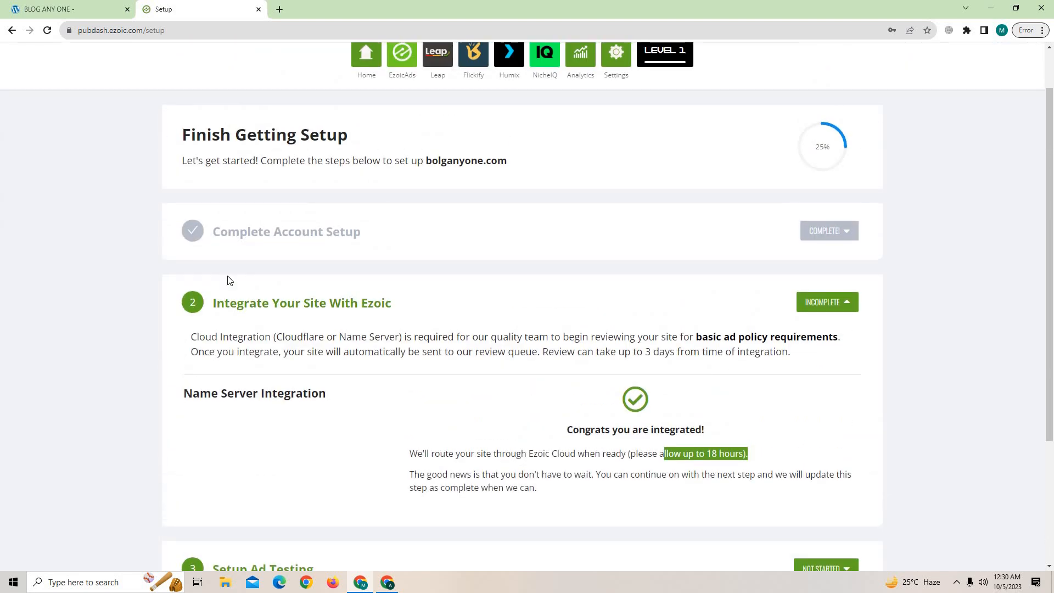
scroll(748, 325, down, 3)
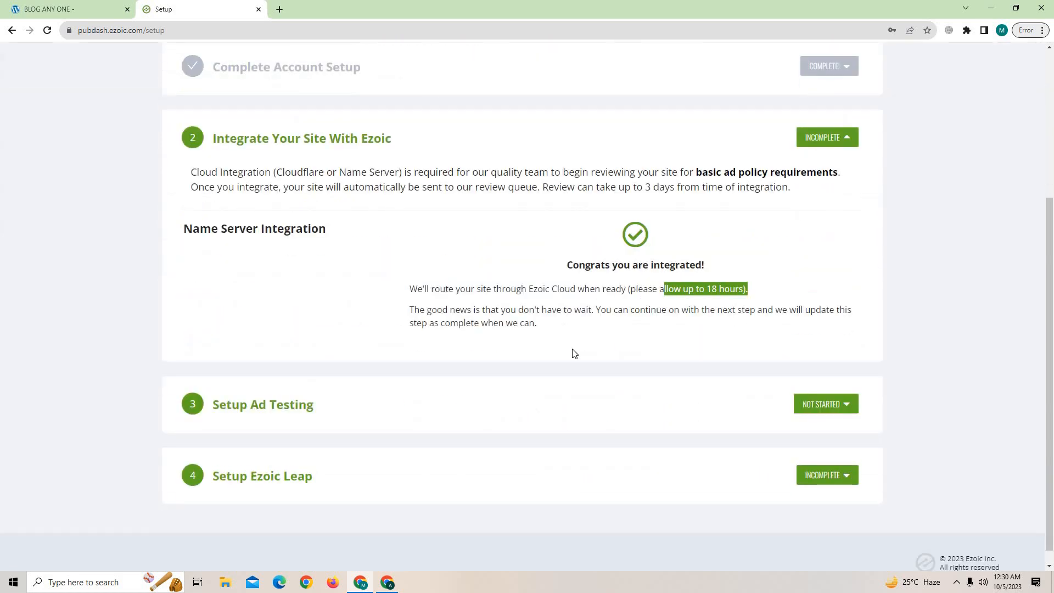
scroll(575, 353, down, 1)
Expand the Setup Ad Testing step to reach the Connect to Google form.
click(818, 390)
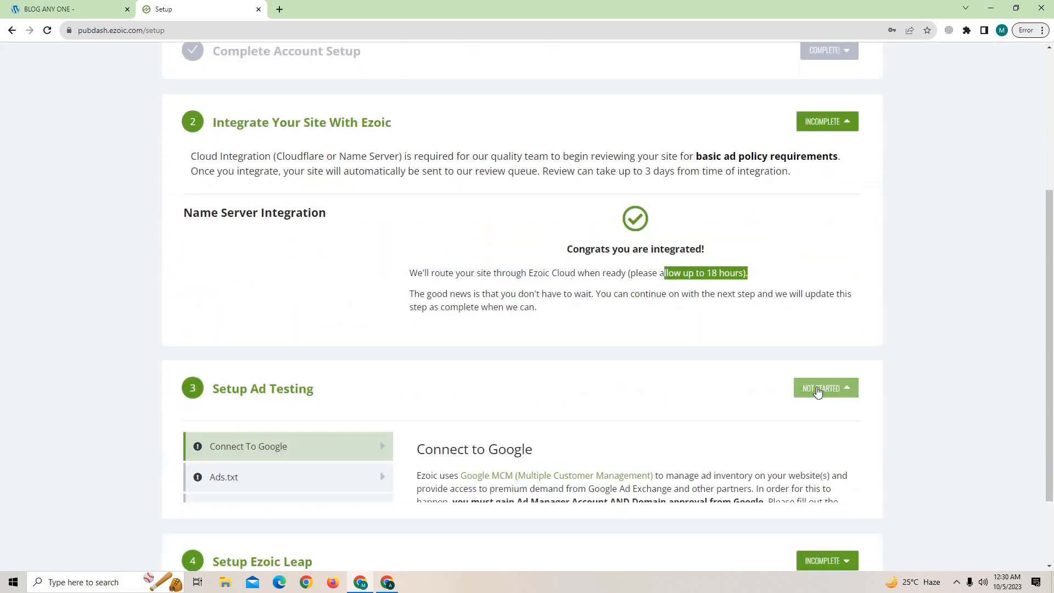
scroll(696, 387, down, 2)
scroll(615, 434, up, 5)
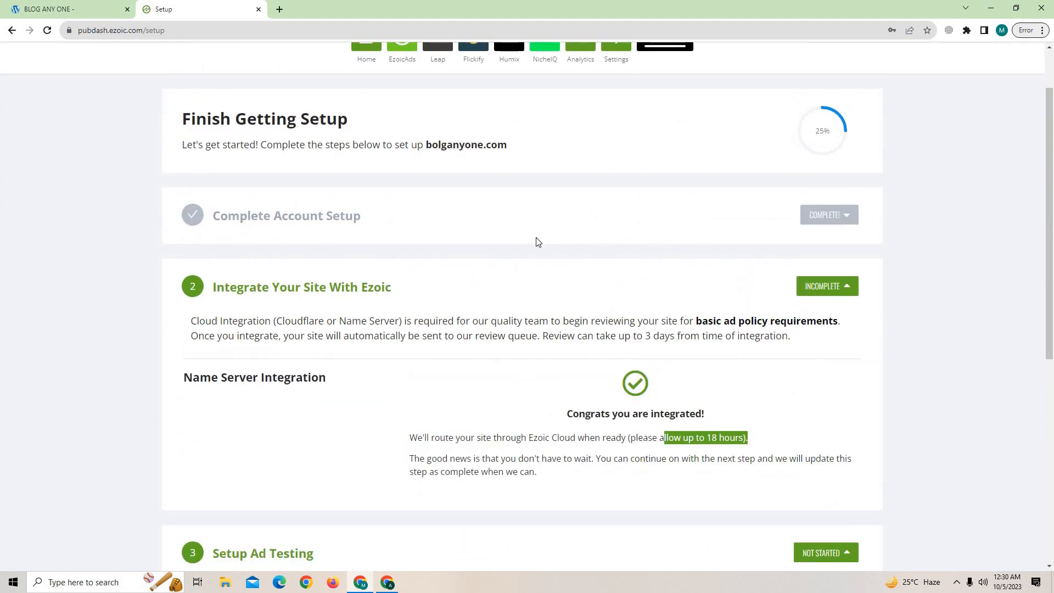
scroll(615, 319, down, 1)
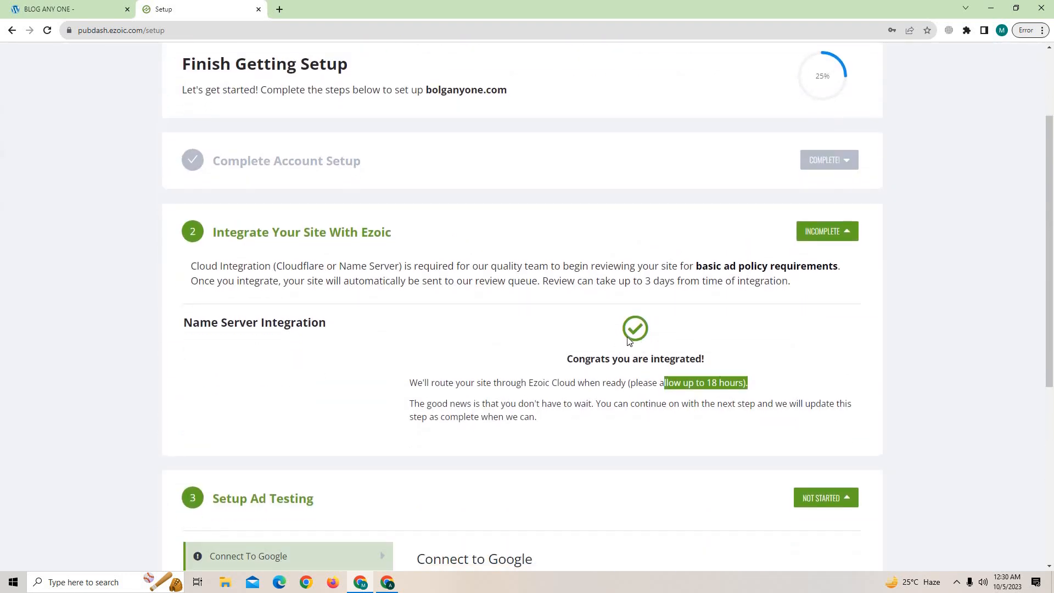
scroll(686, 328, down, 2)
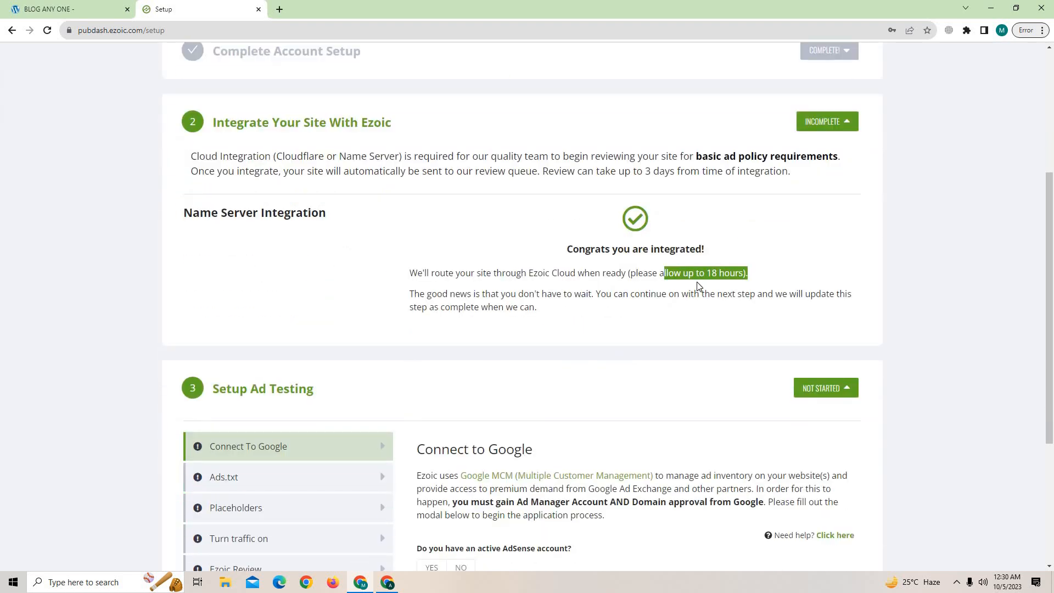
click(698, 284)
scroll(209, 226, up, 1)
scroll(208, 225, up, 1)
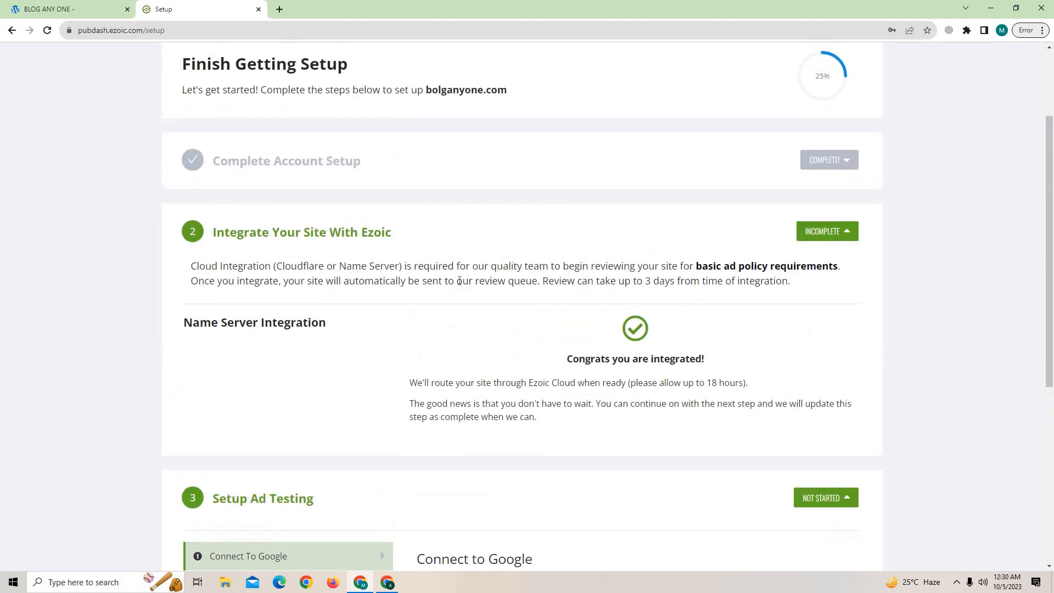
scroll(577, 368, down, 3)
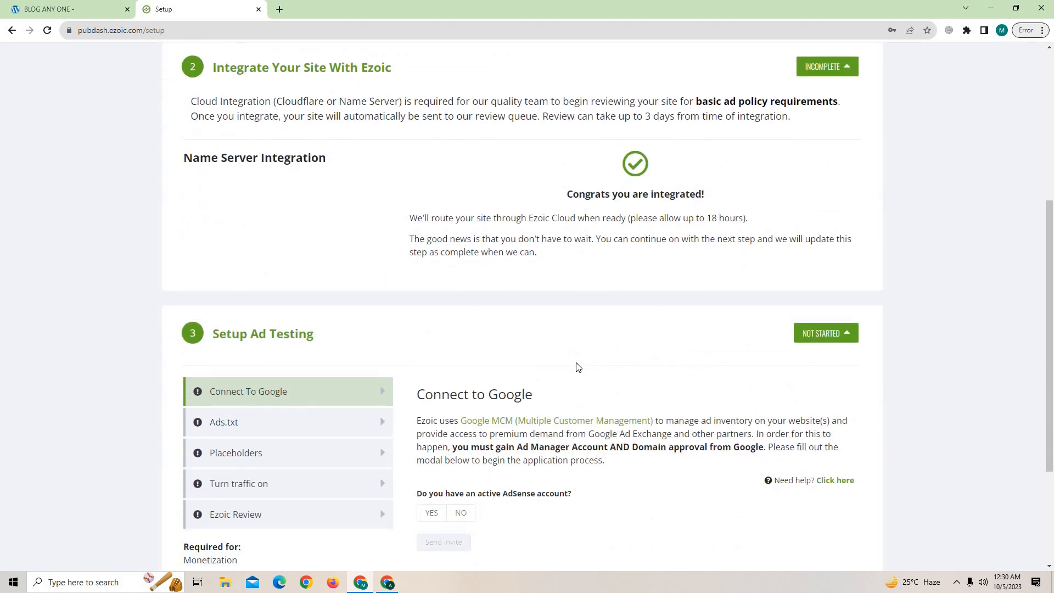
scroll(576, 367, down, 1)
click(266, 293)
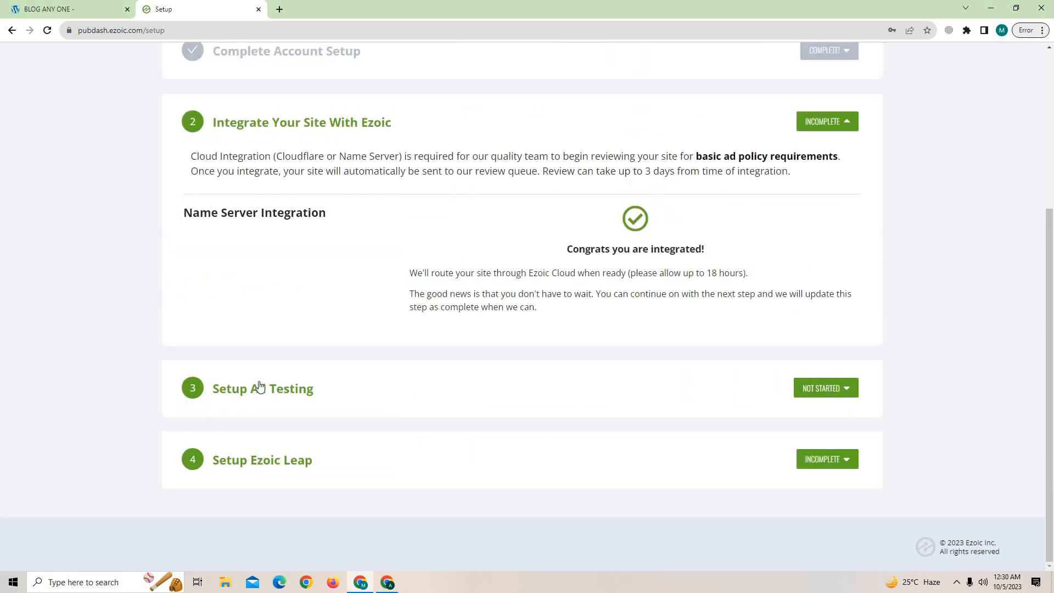
click(258, 389)
scroll(338, 378, down, 2)
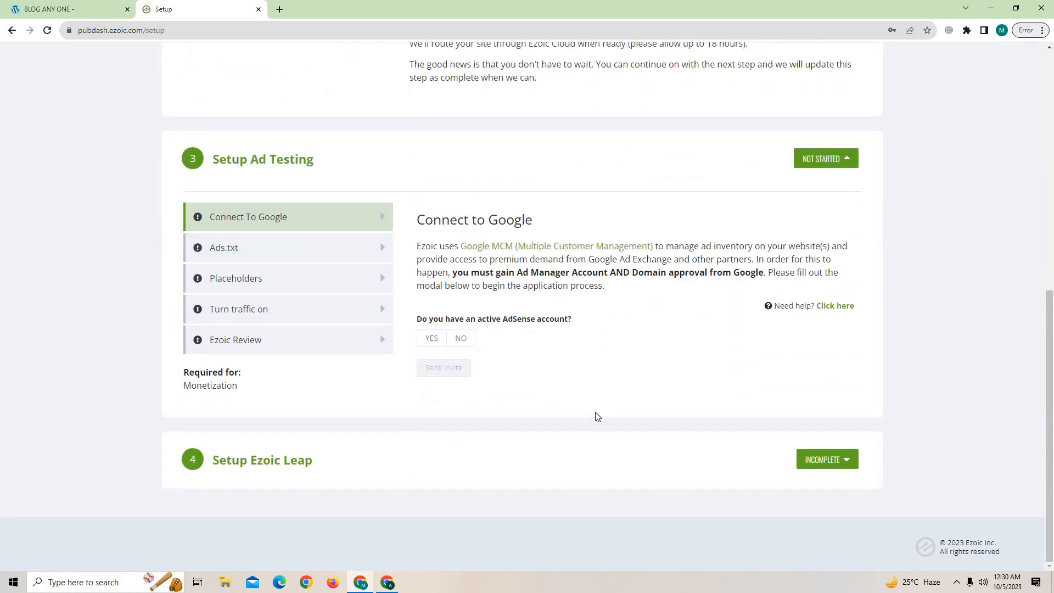
Answer No to having AdSense, check the prefilled email, then switch the answer to Yes.
click(461, 345)
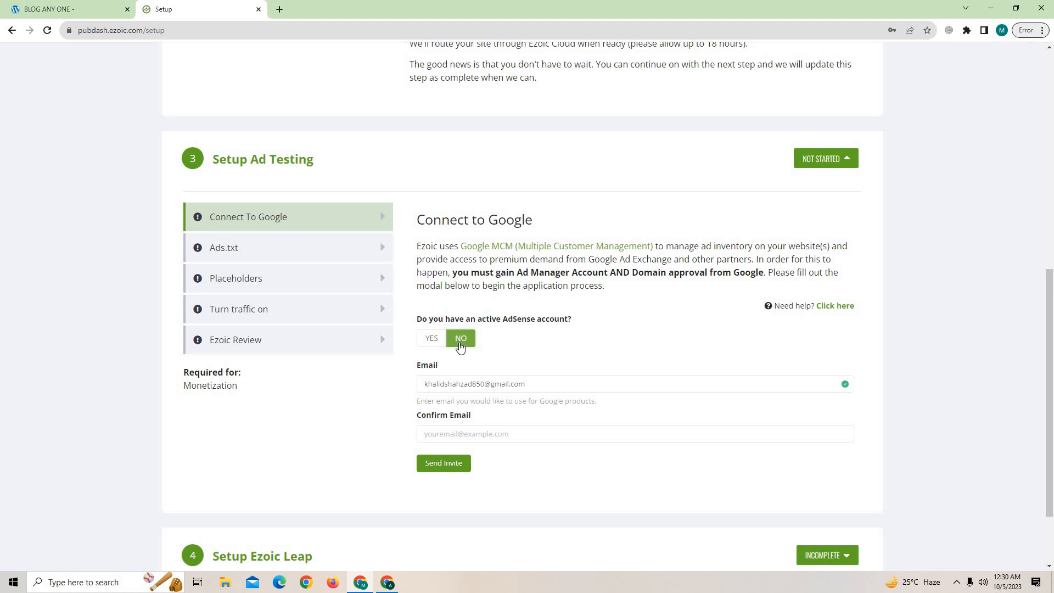
click(539, 384)
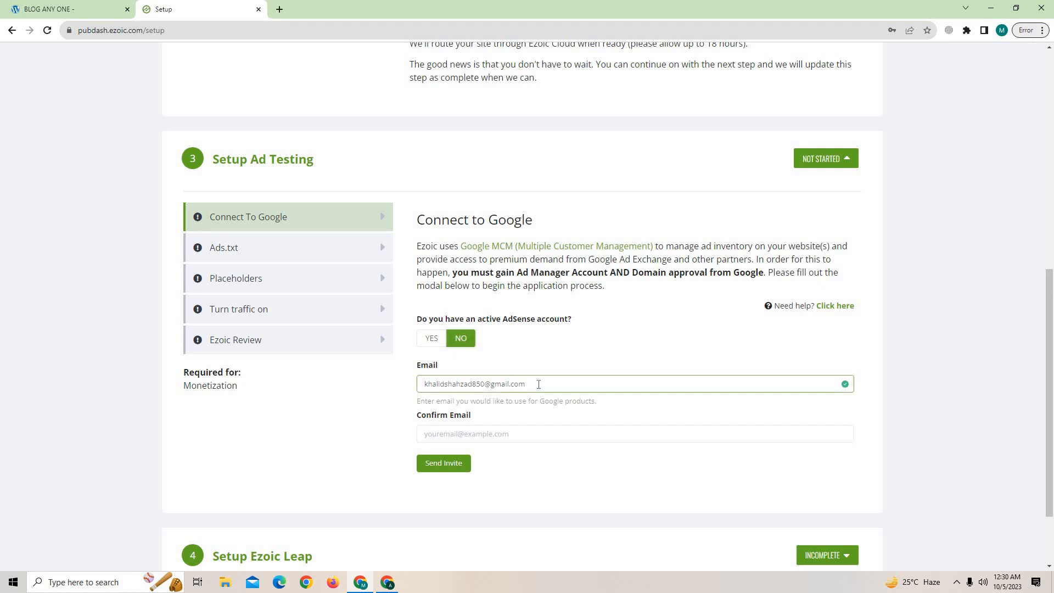
drag(443, 387, 418, 388)
click(422, 430)
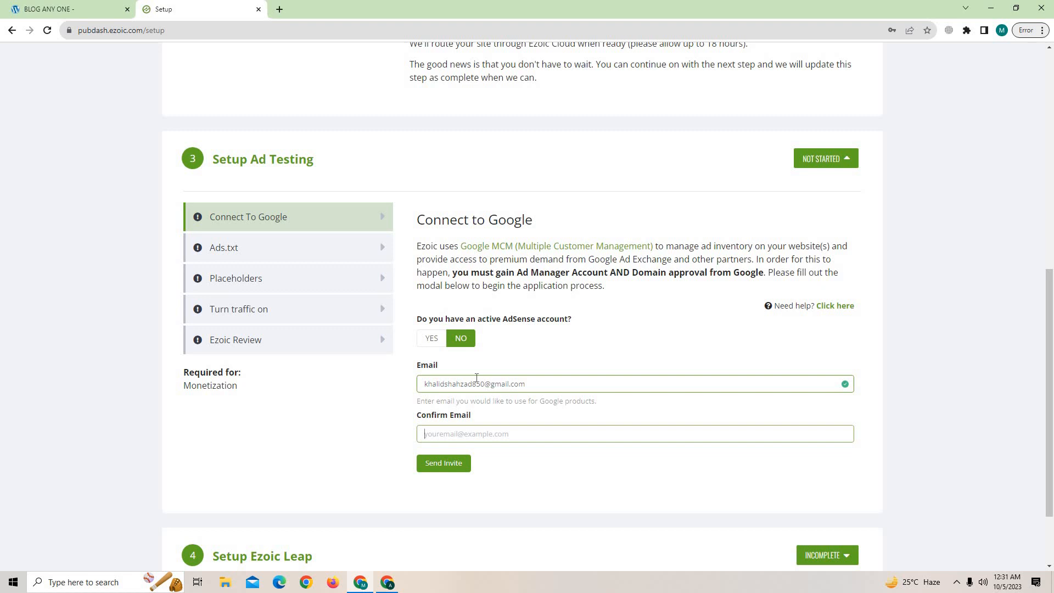
click(434, 339)
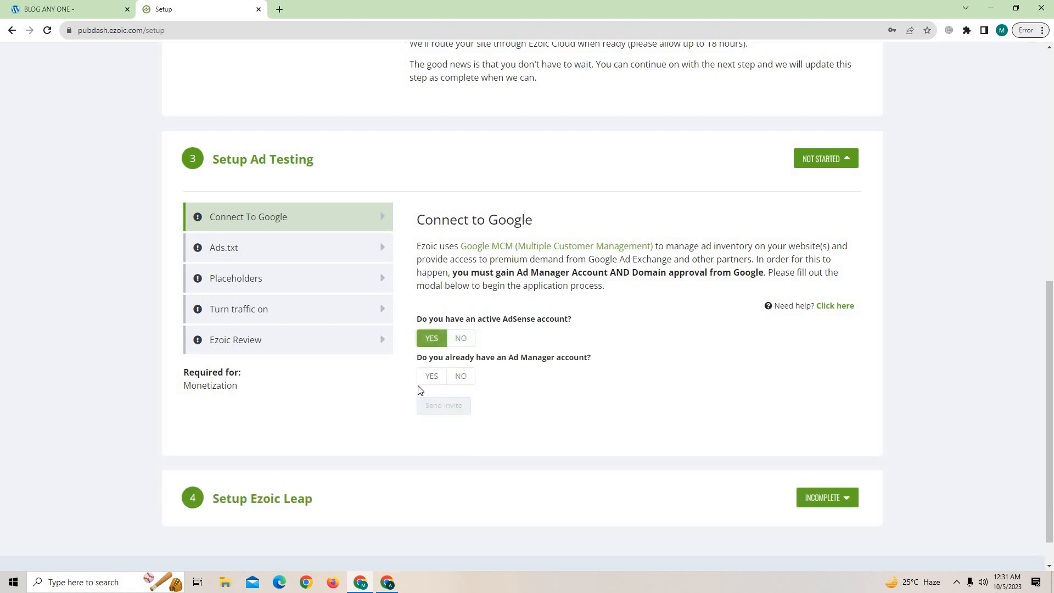
scroll(500, 422, up, 2)
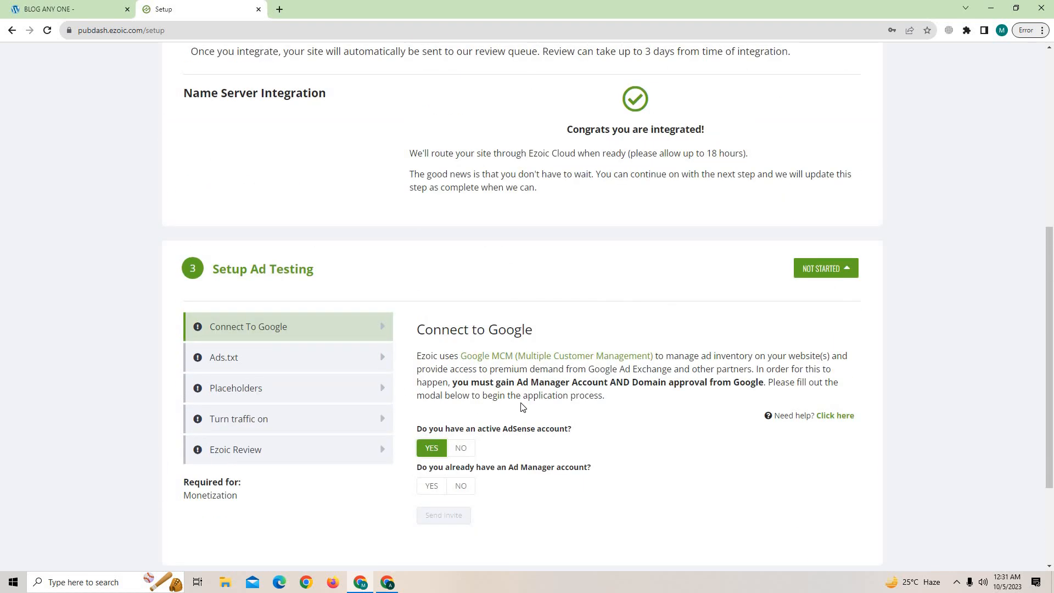
scroll(486, 395, down, 2)
scroll(523, 370, up, 1)
scroll(510, 366, down, 2)
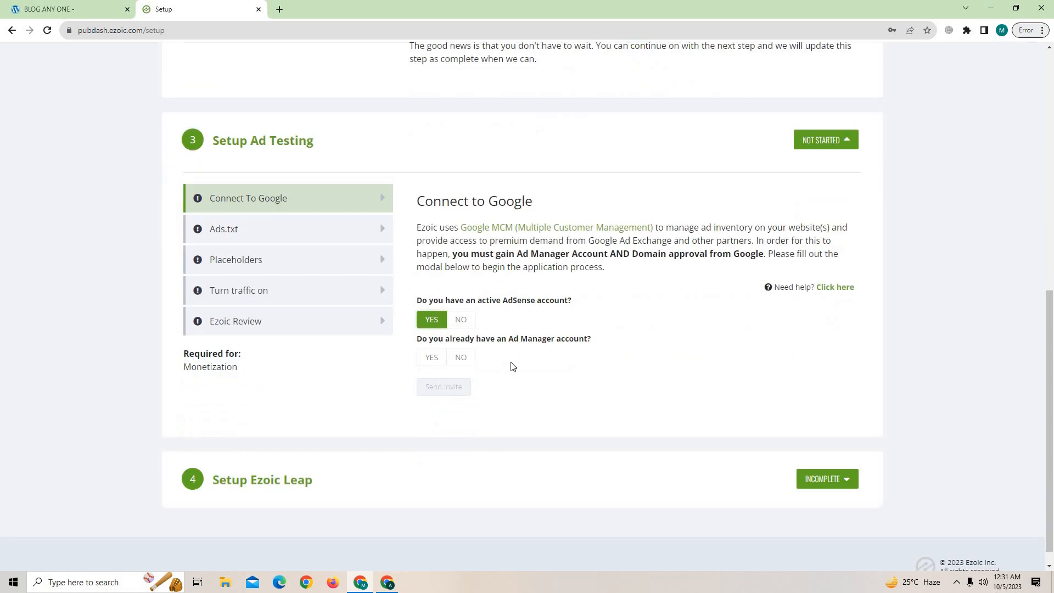
scroll(477, 310, up, 1)
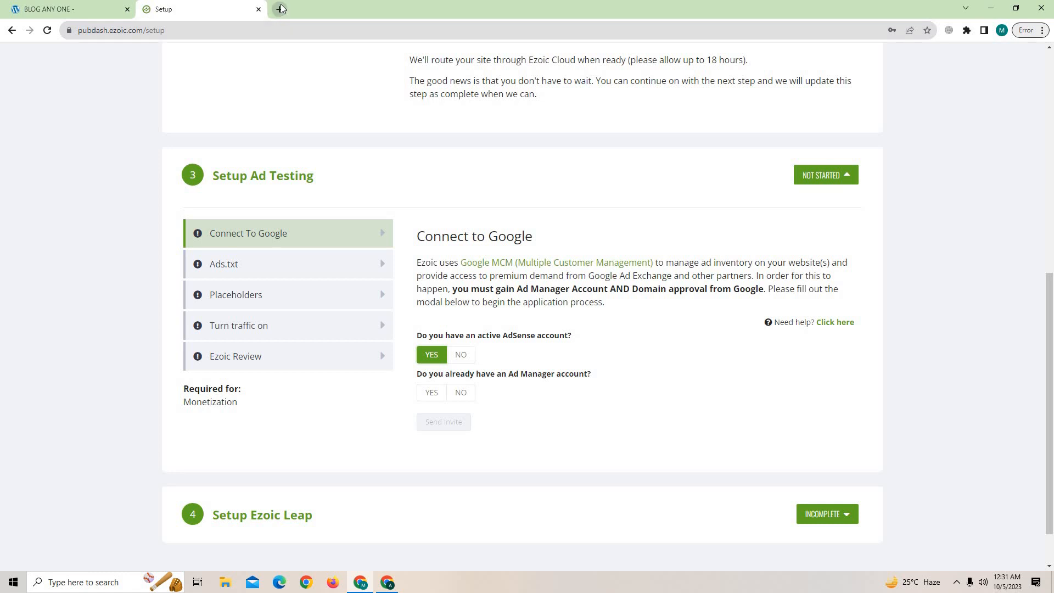
Compare with the AdSense window and try the Ad Manager account fields (Network Code, emails).
click(388, 584)
click(388, 585)
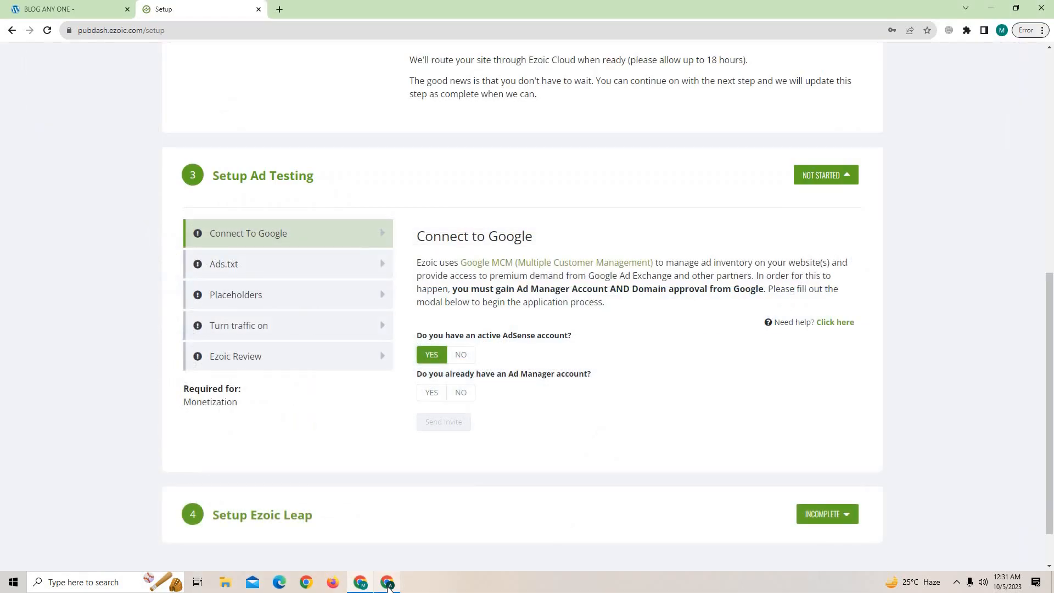
click(388, 585)
click(388, 585)
click(434, 393)
scroll(484, 417, down, 2)
click(454, 332)
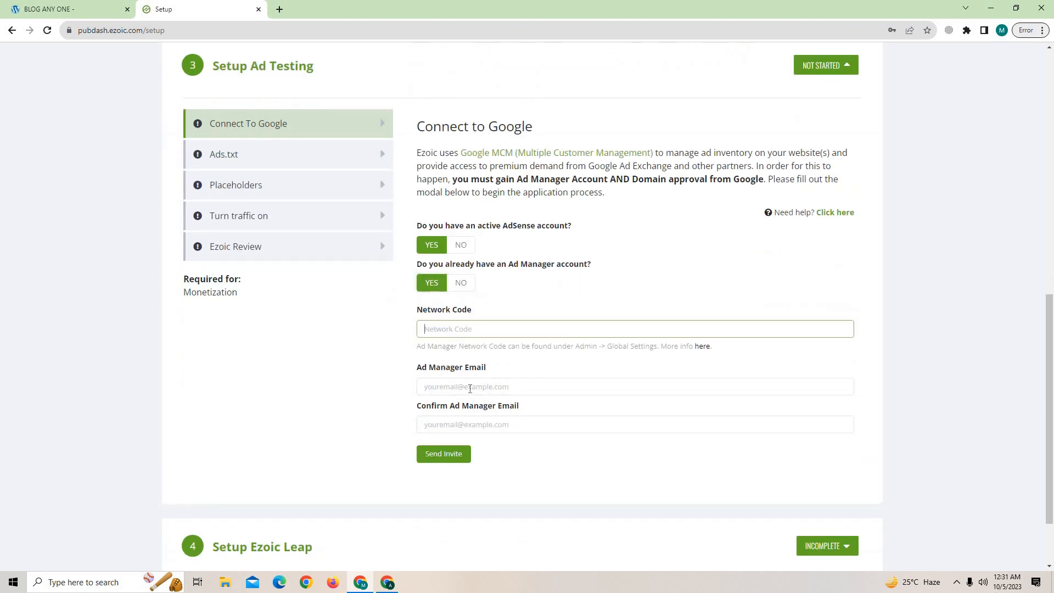
click(471, 389)
click(471, 423)
scroll(348, 379, up, 7)
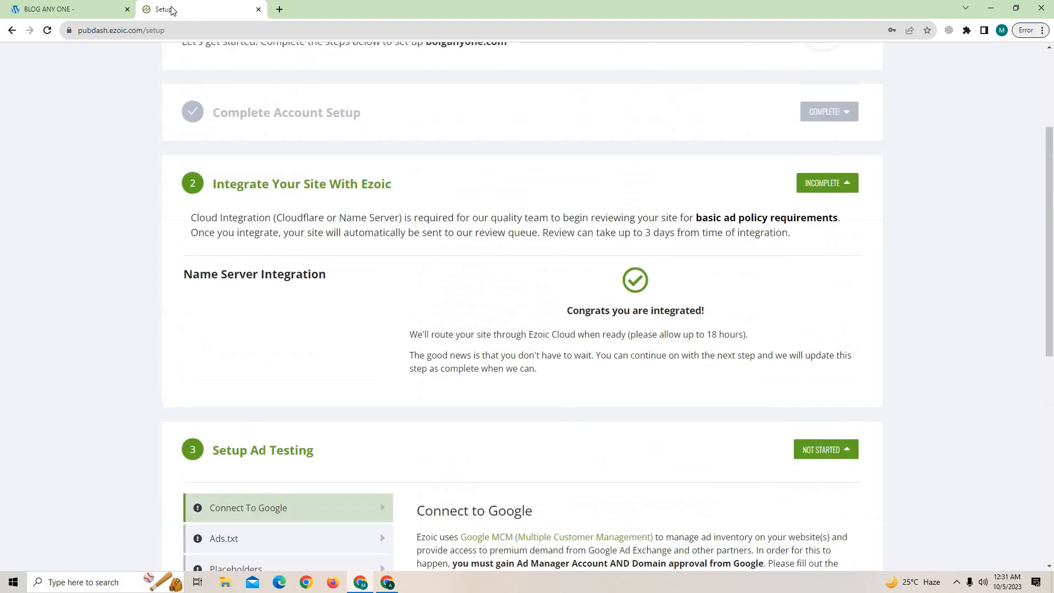
Set the AdSense answer back to No and focus the Confirm Email field.
click(99, 9)
click(172, 7)
scroll(462, 274, down, 8)
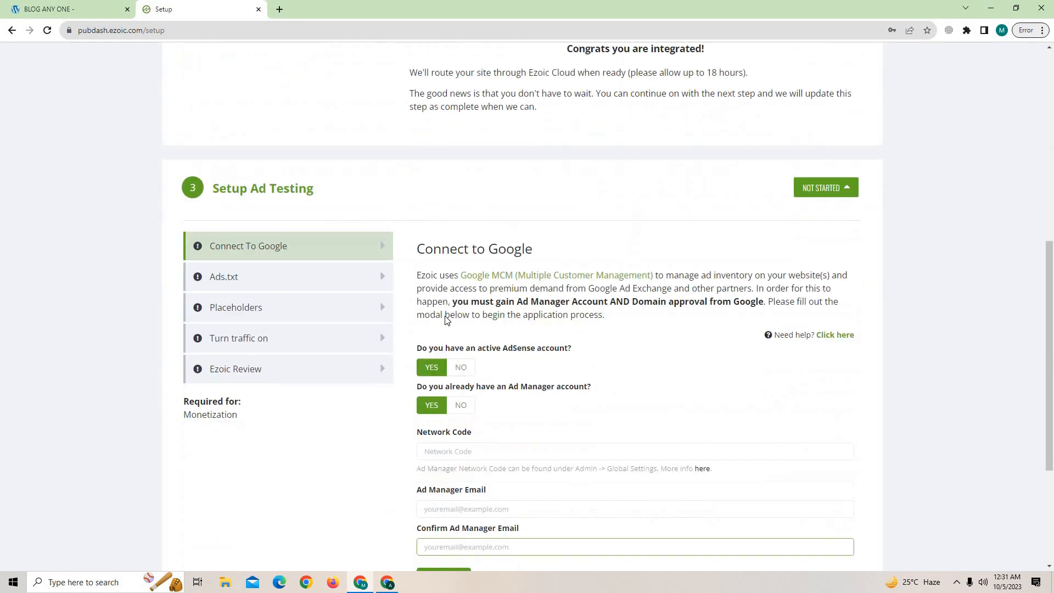
click(464, 190)
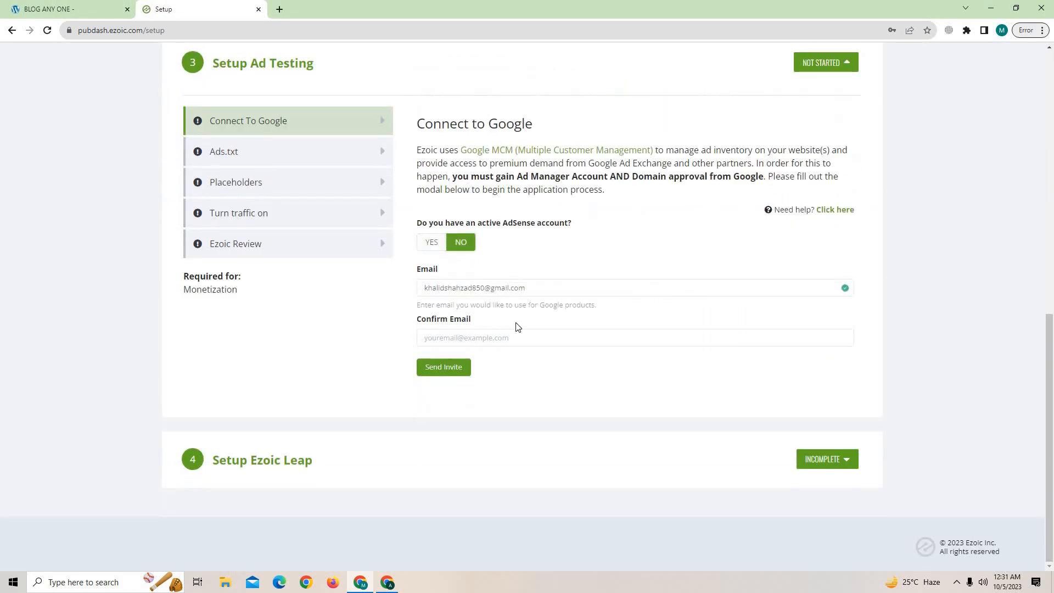
click(462, 387)
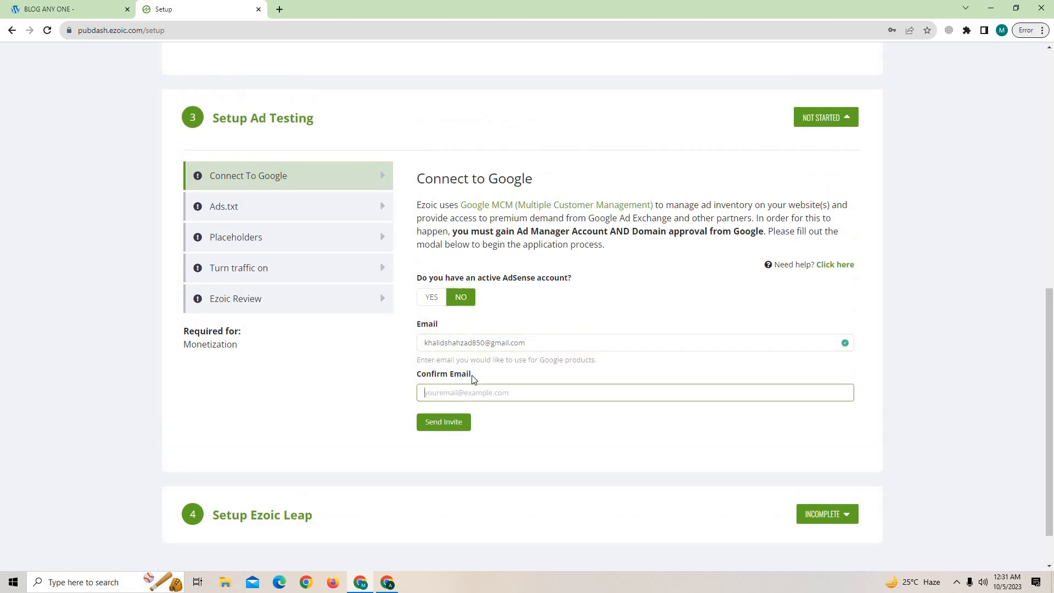
click(389, 583)
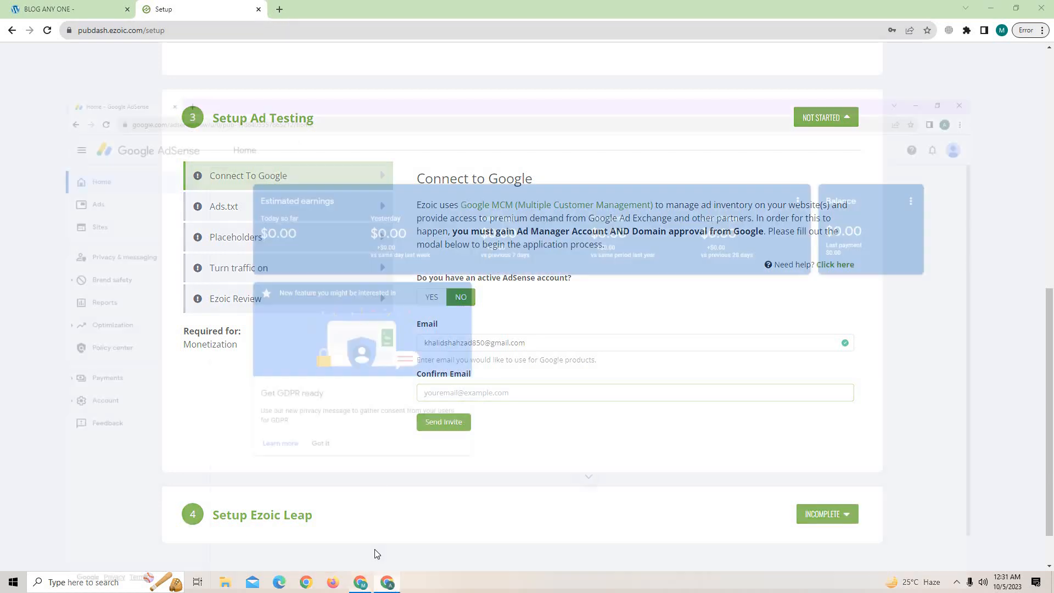
Search 'ads manager' in a new tab, sign in to Google Ad Manager, and return to Ezoic.
click(147, 10)
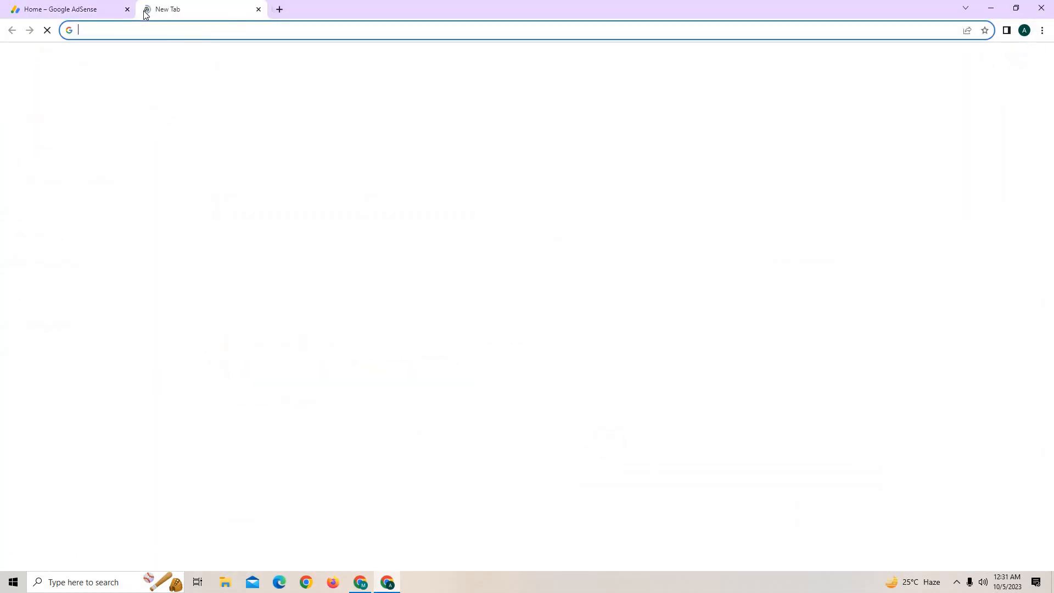
text(messnager)
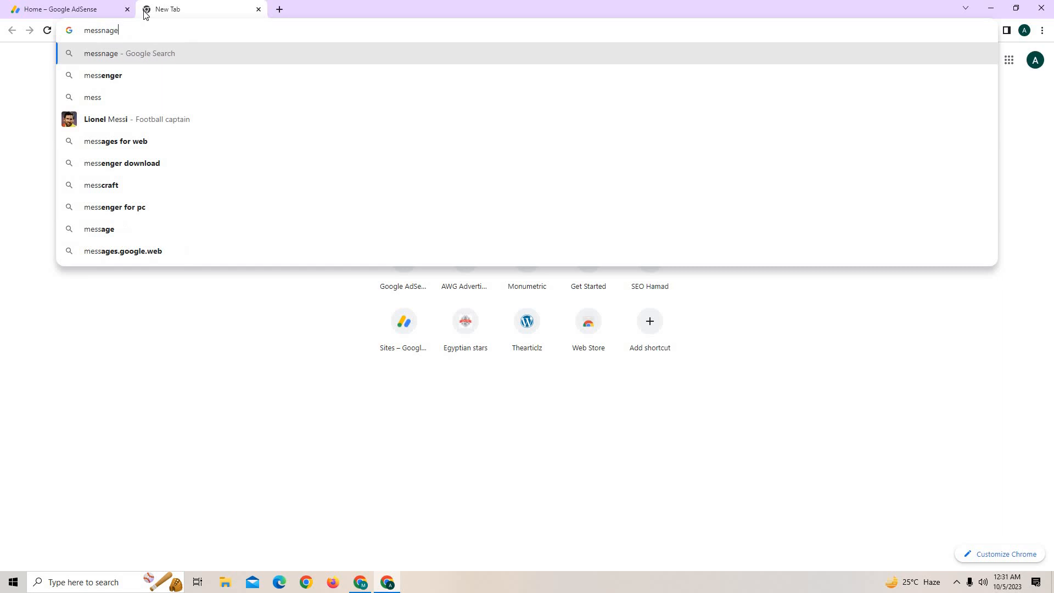
key(Return)
drag(183, 70, 15, 72)
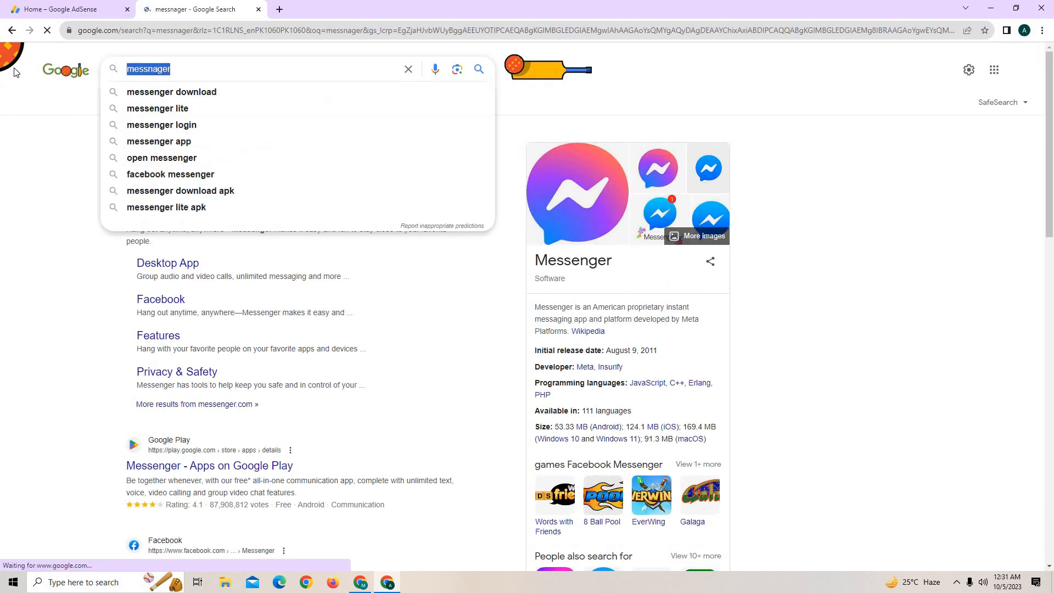
key(BackSpace)
text(ads )
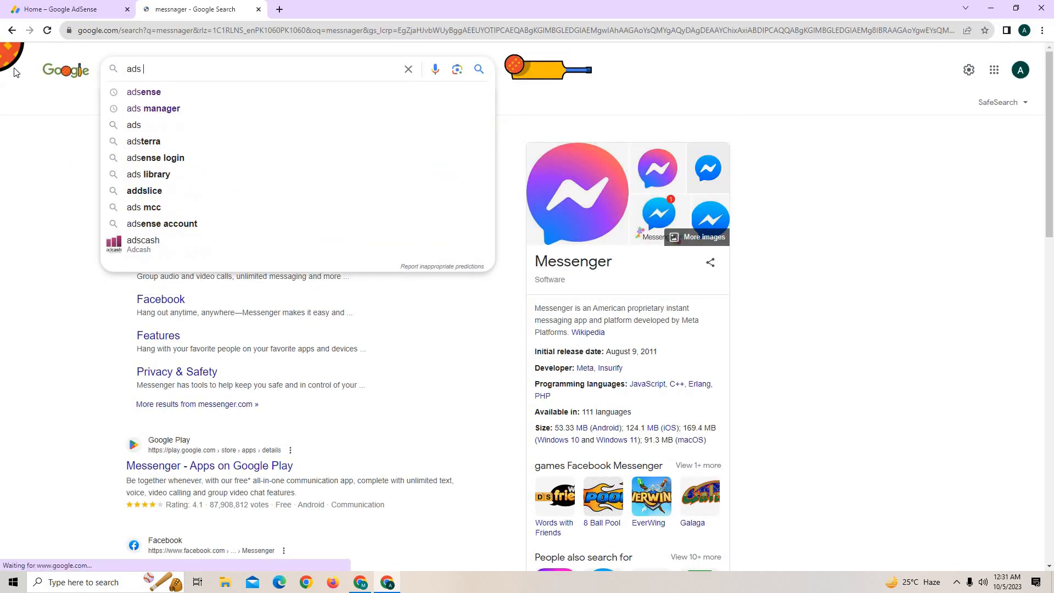
text(manger)
key(Return)
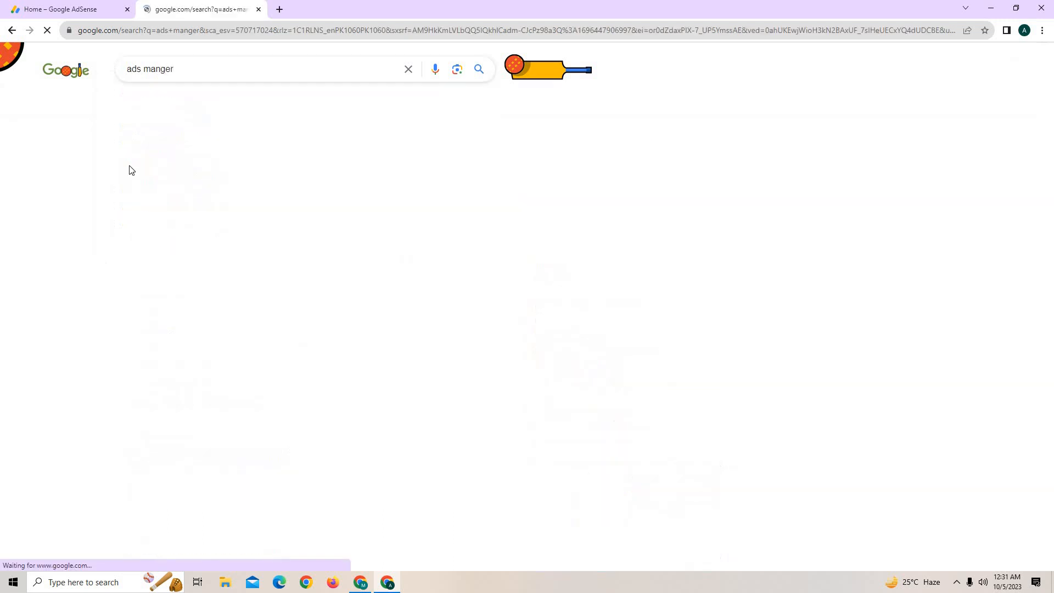
scroll(134, 404, down, 8)
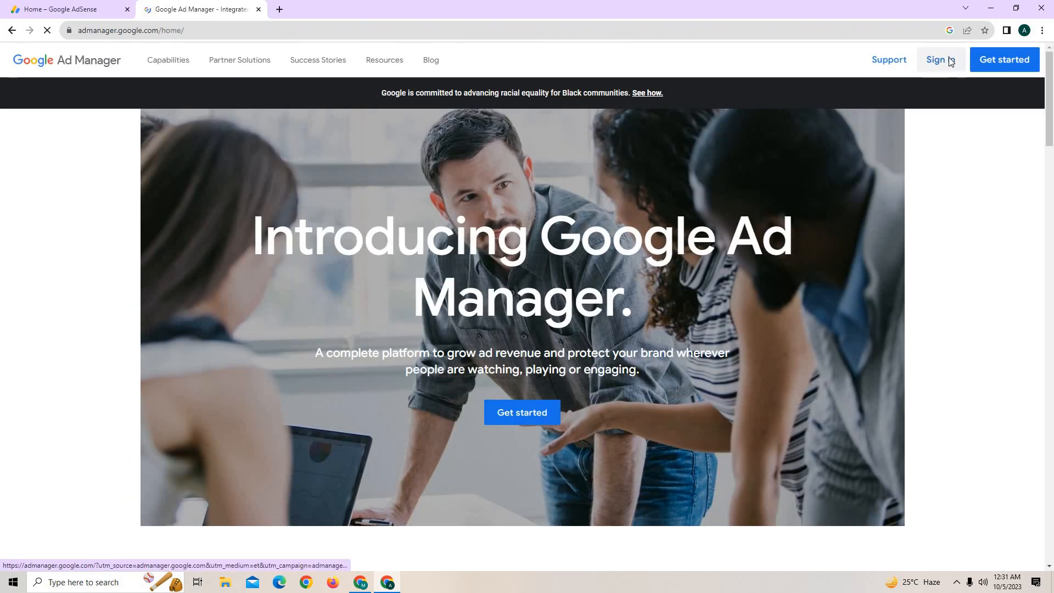
click(950, 61)
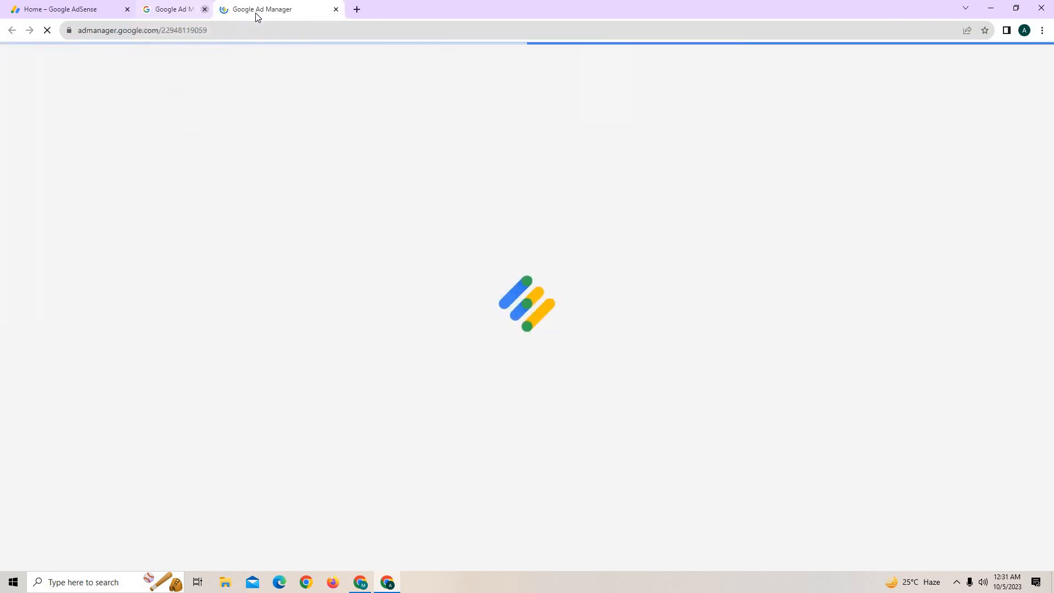
click(258, 9)
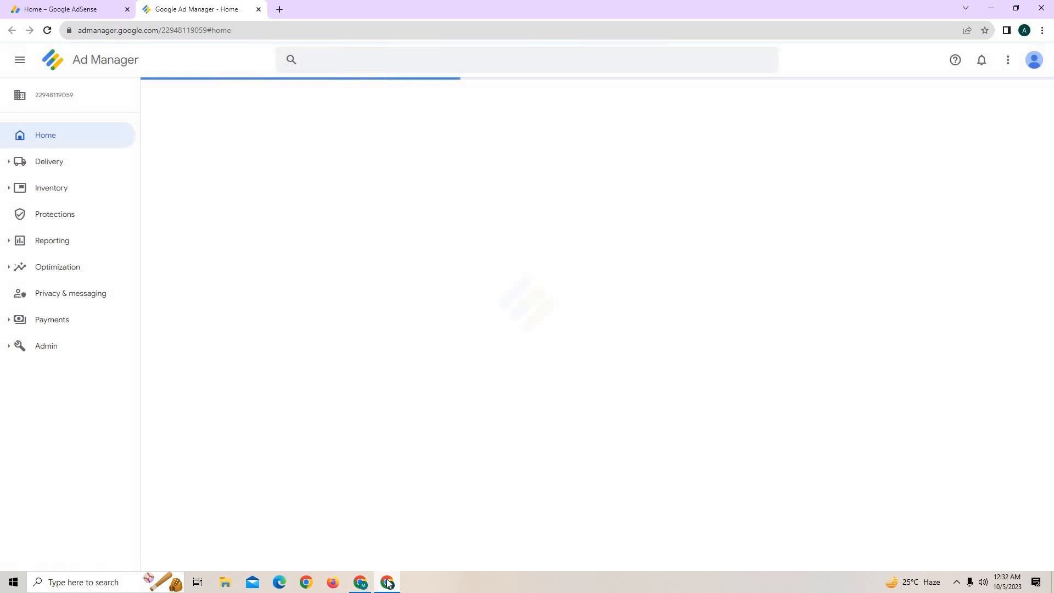
click(387, 583)
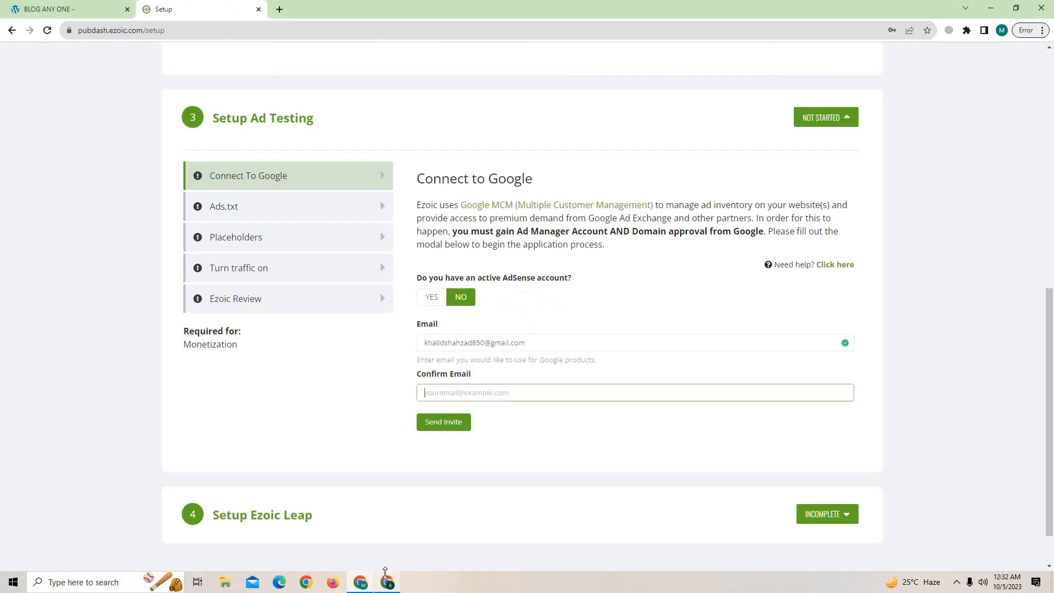
Answer Yes to having AdSense and glance at the Google MCM explanation page.
scroll(367, 377, up, 7)
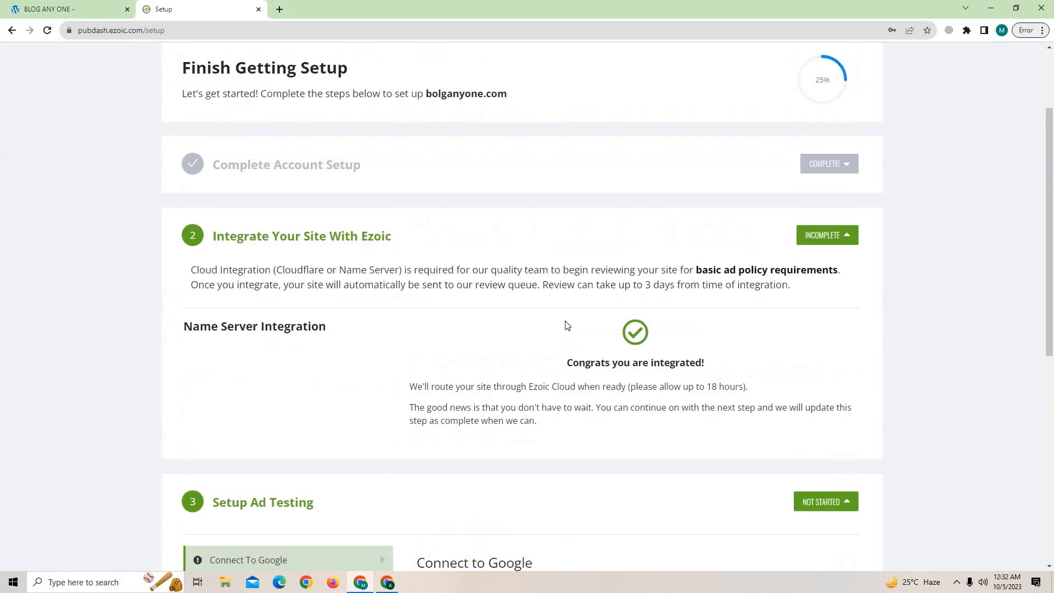
scroll(460, 311, down, 6)
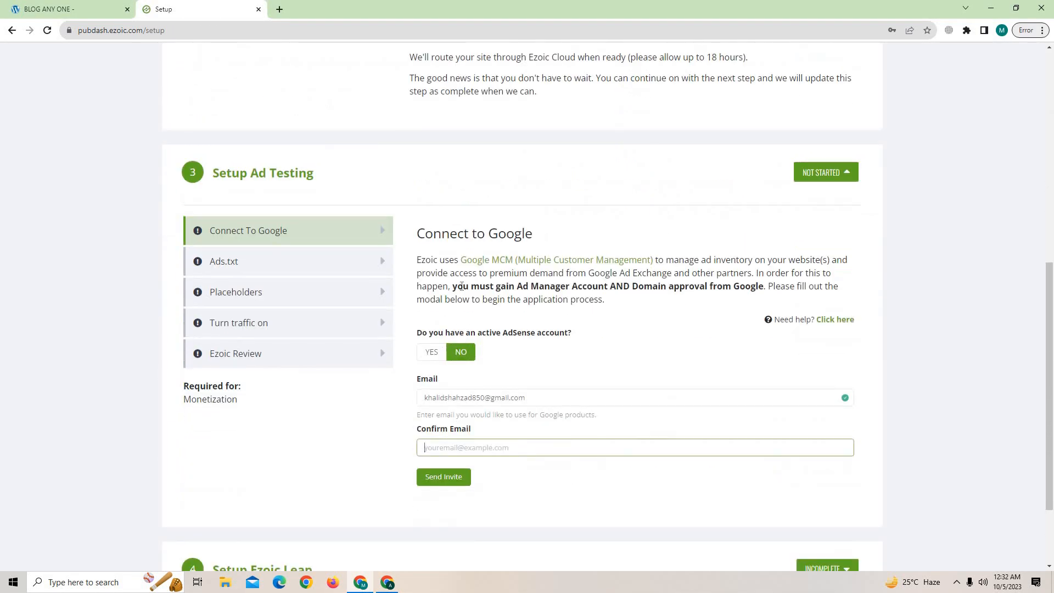
scroll(463, 398, down, 2)
click(431, 242)
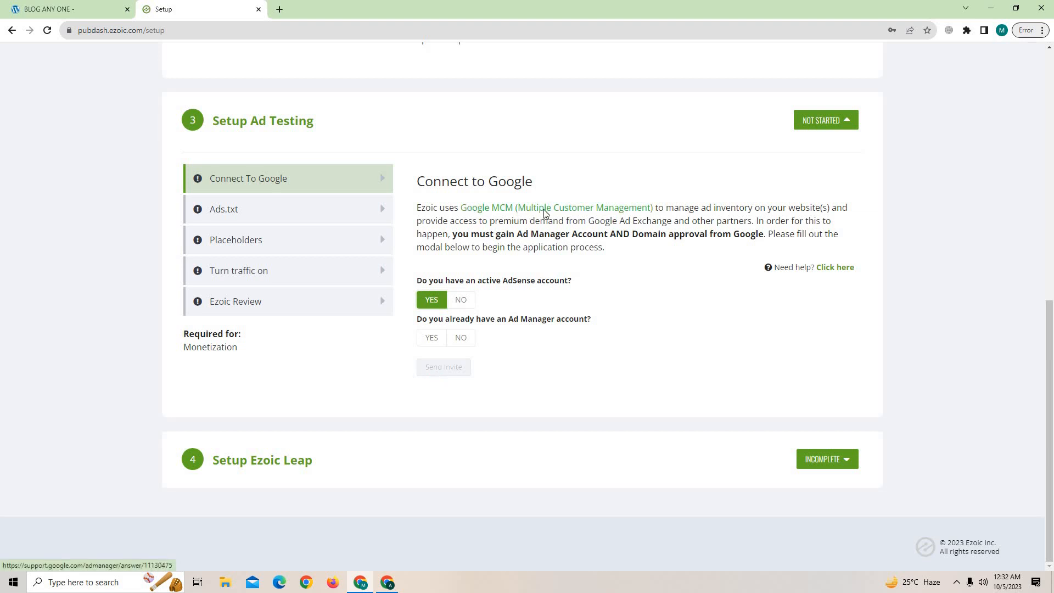
click(486, 209)
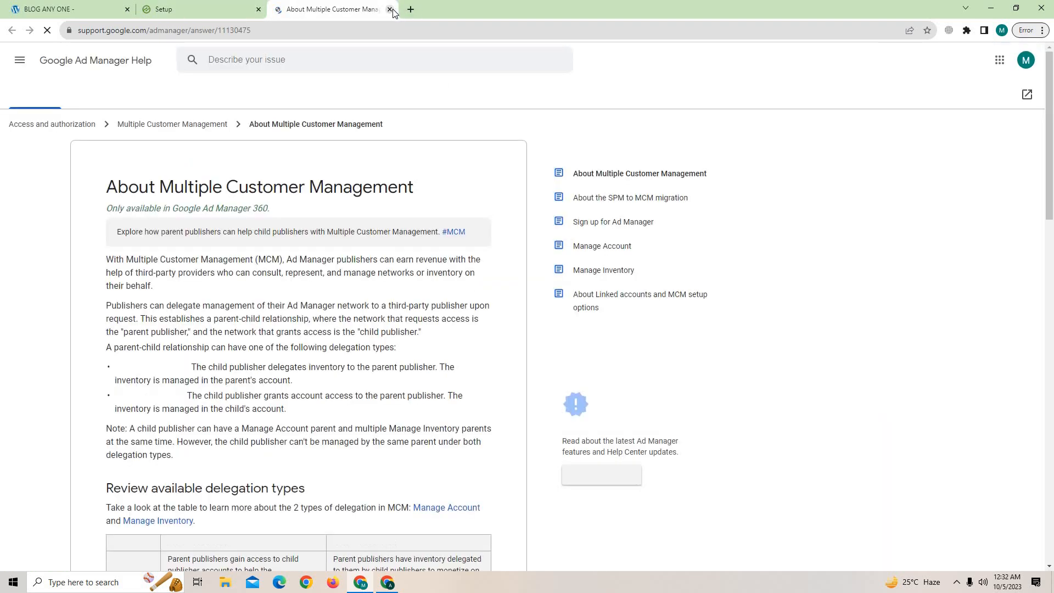
click(390, 9)
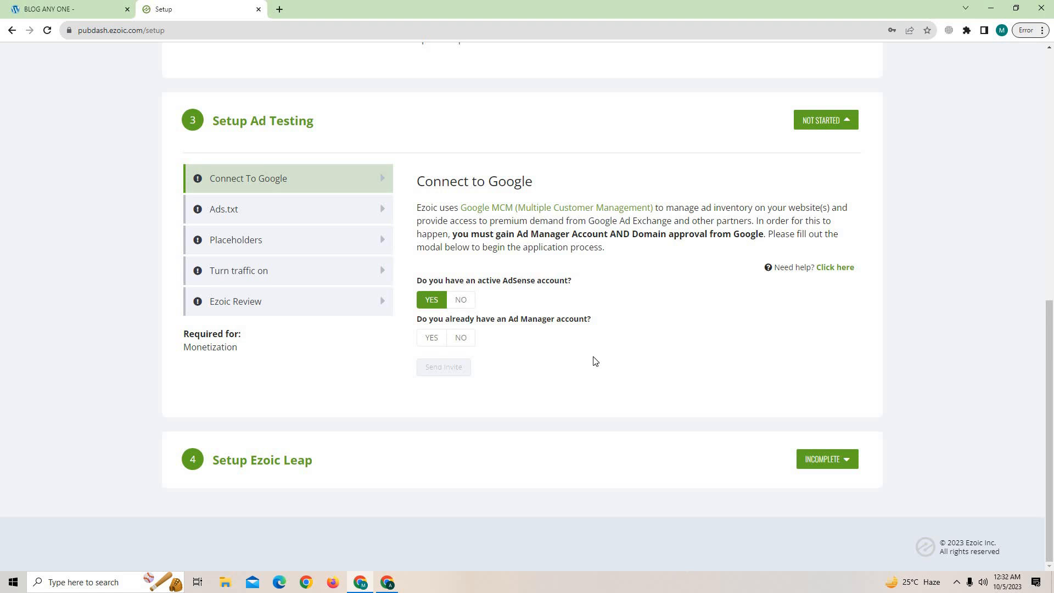
Set the AdSense answer back to No, focus Confirm Email, and open a blank tab.
scroll(596, 361, up, 2)
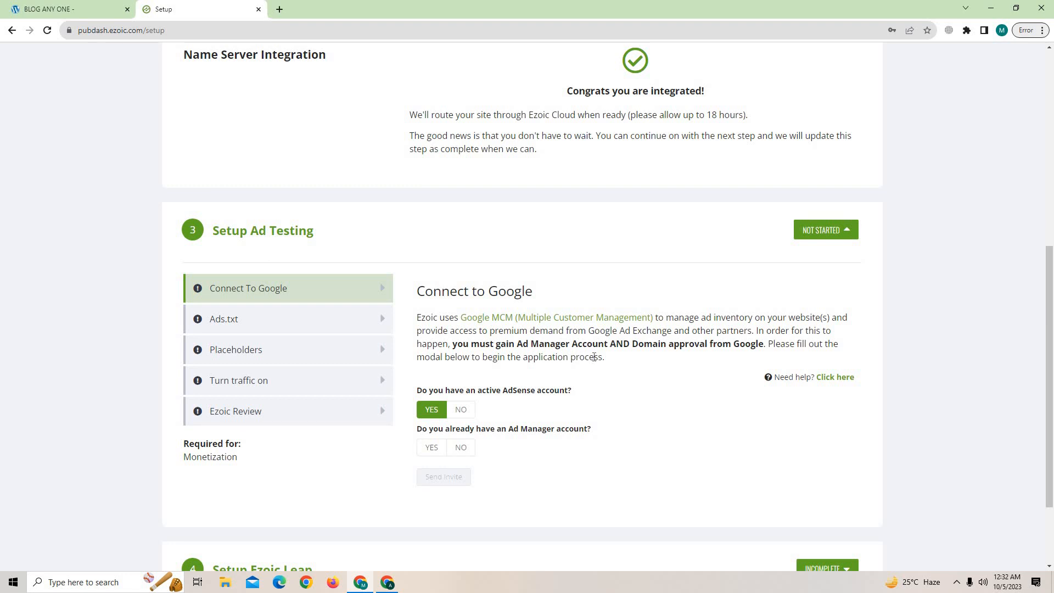
scroll(595, 358, down, 2)
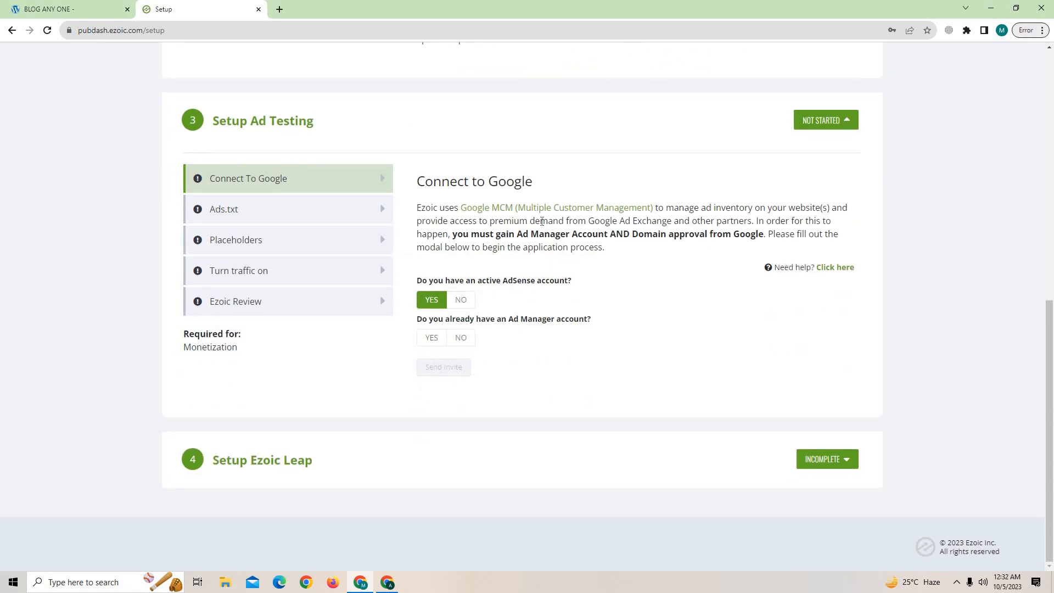
scroll(542, 221, up, 3)
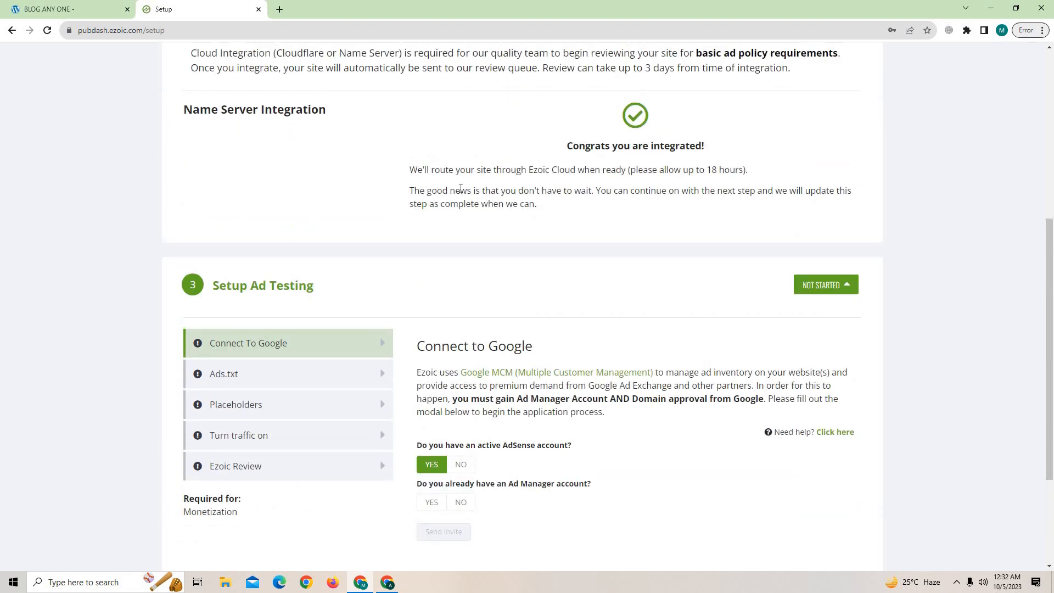
scroll(482, 306, down, 3)
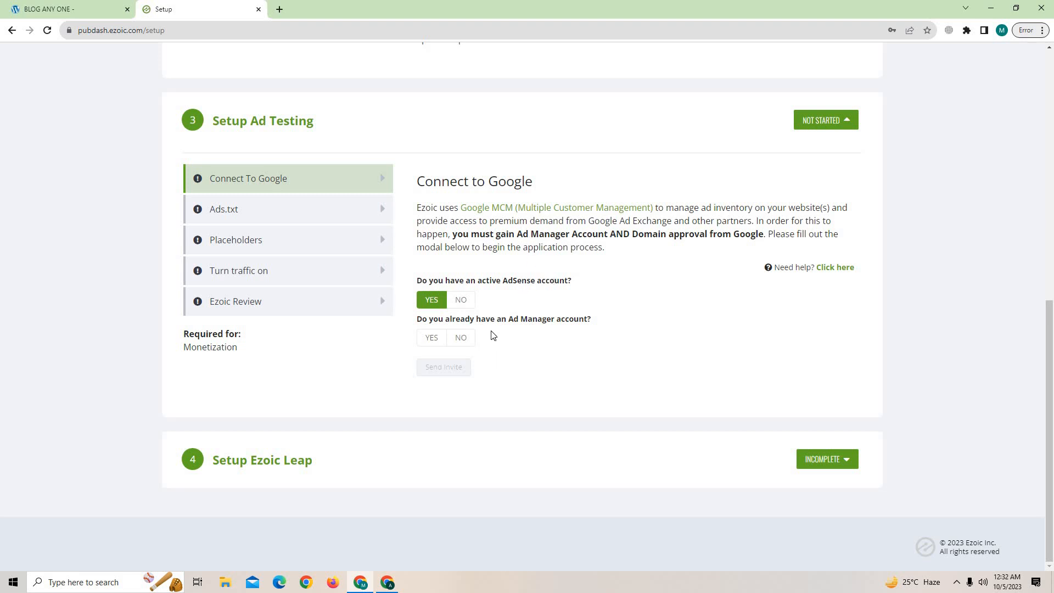
click(460, 301)
click(446, 395)
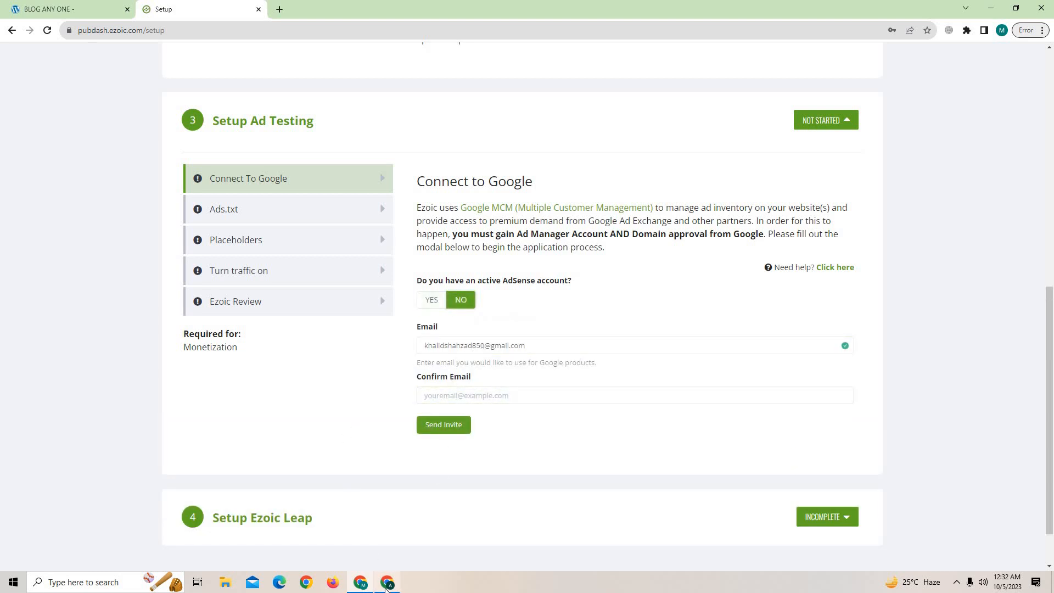
click(280, 10)
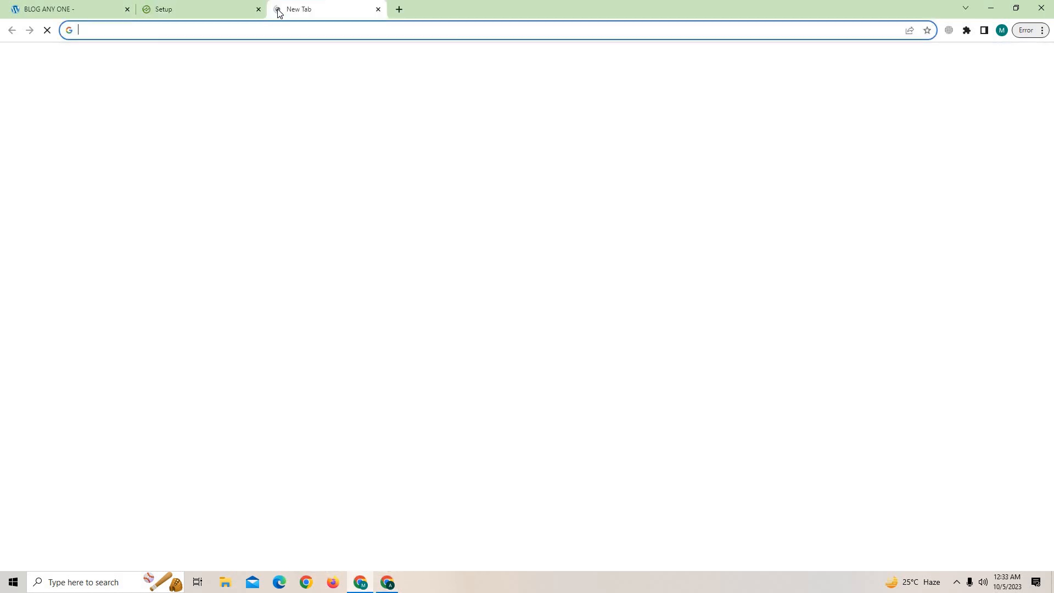
Open Gmail via a 'gmail' search and read the Welcome to Ezoic email.
text(gmail)
key(Return)
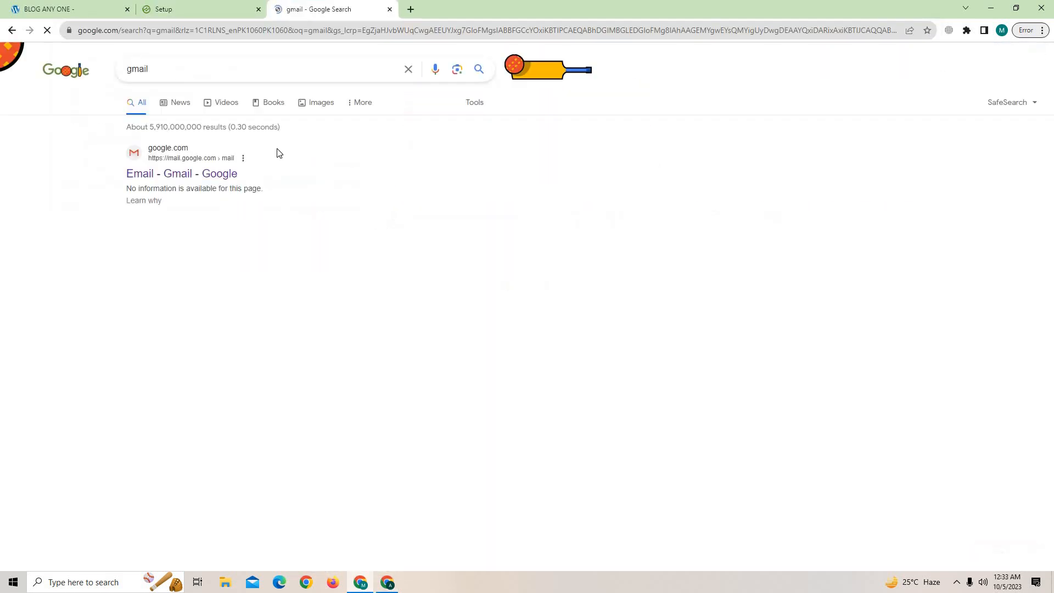
click(186, 177)
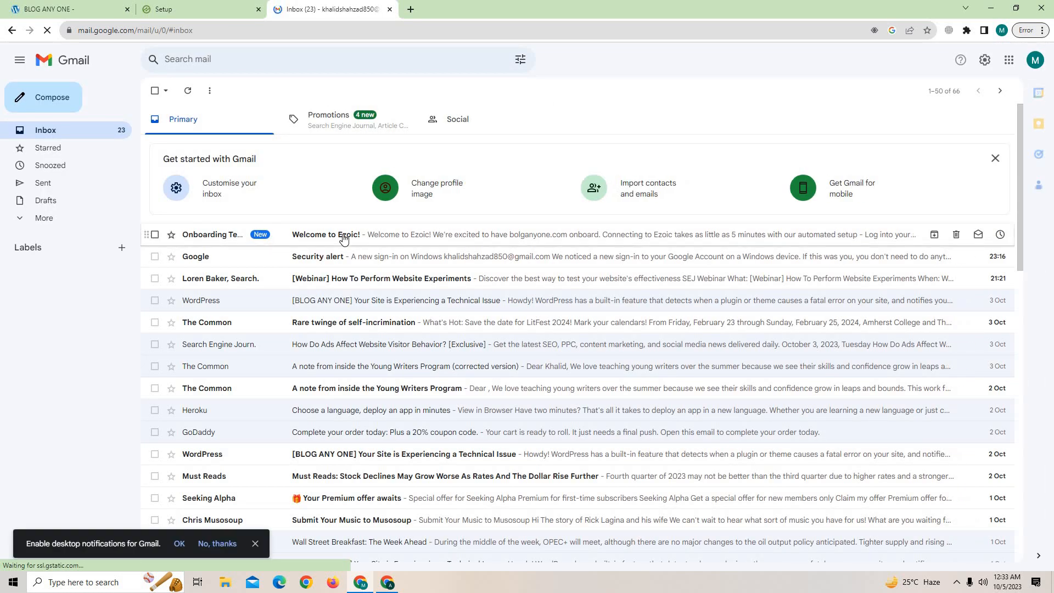
click(342, 235)
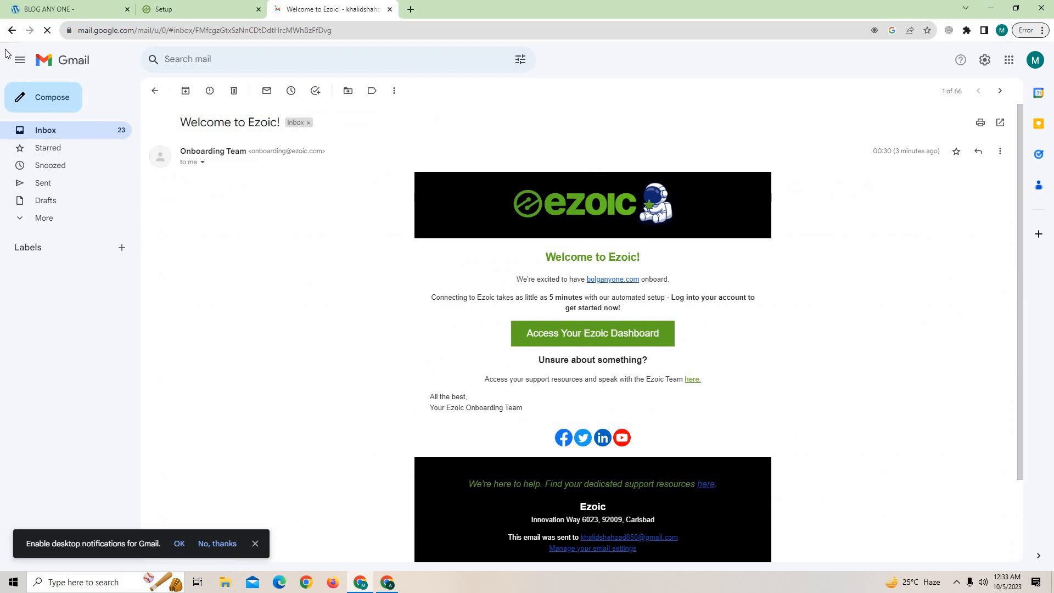
click(8, 33)
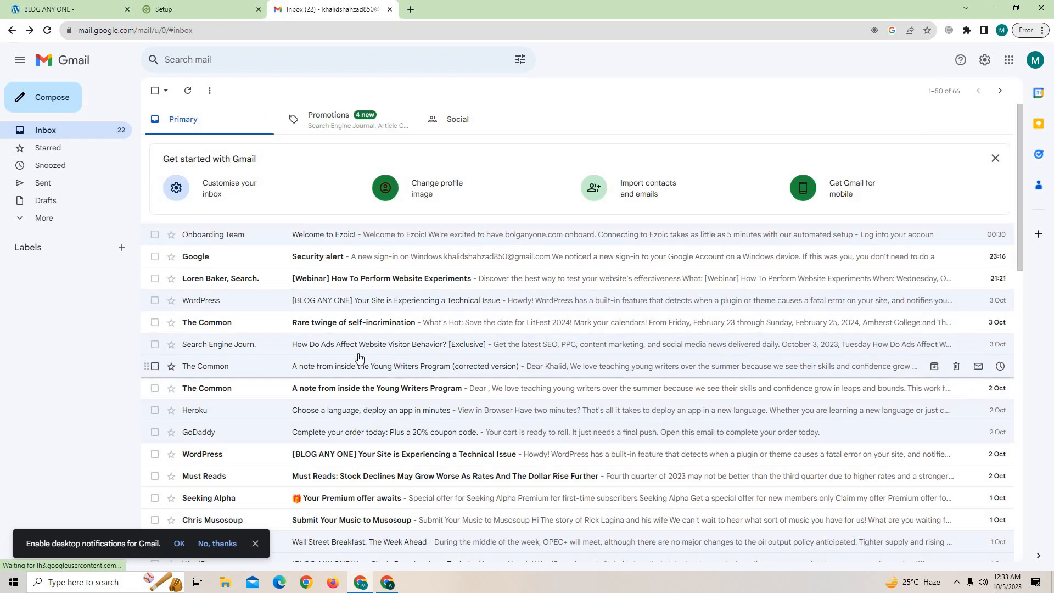
scroll(390, 494, down, 1)
Open Gmail in a new tab by searching 'gmail' and scroll through the inbox.
click(388, 582)
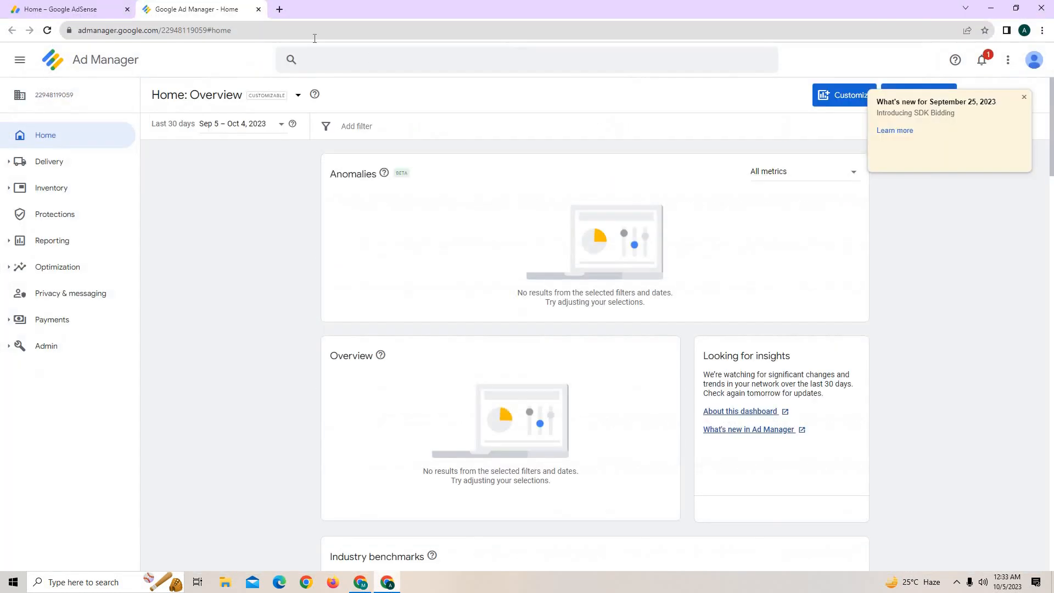
click(280, 9)
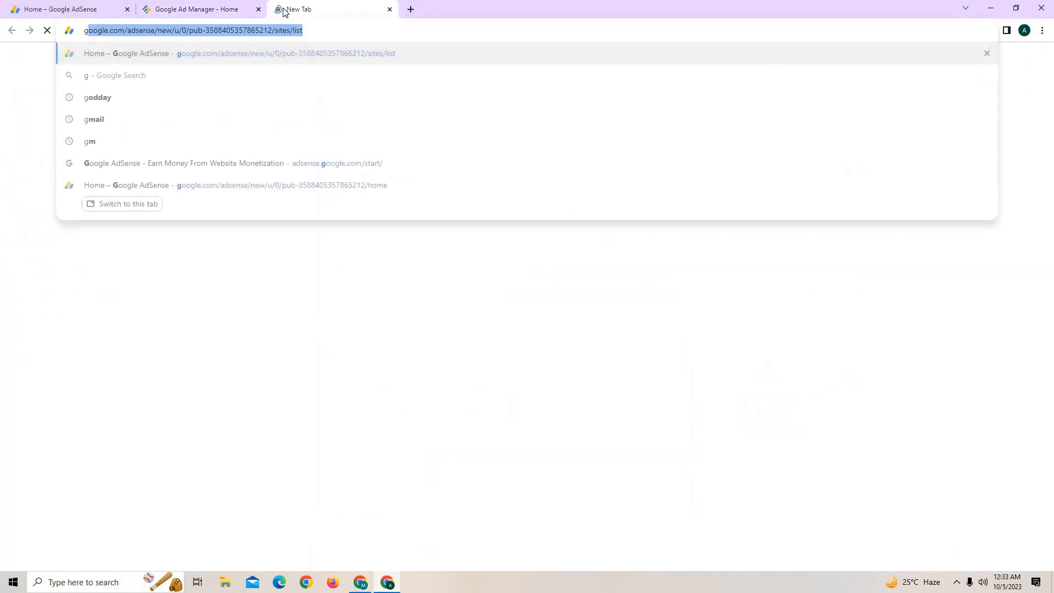
text(gmail)
key(Return)
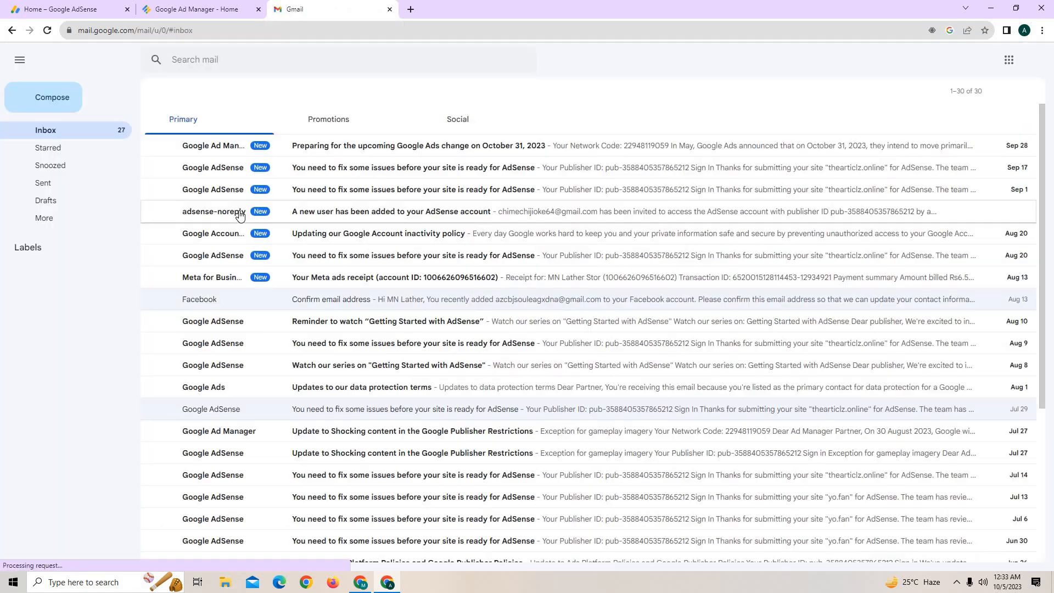
scroll(252, 283, down, 3)
scroll(272, 288, down, 2)
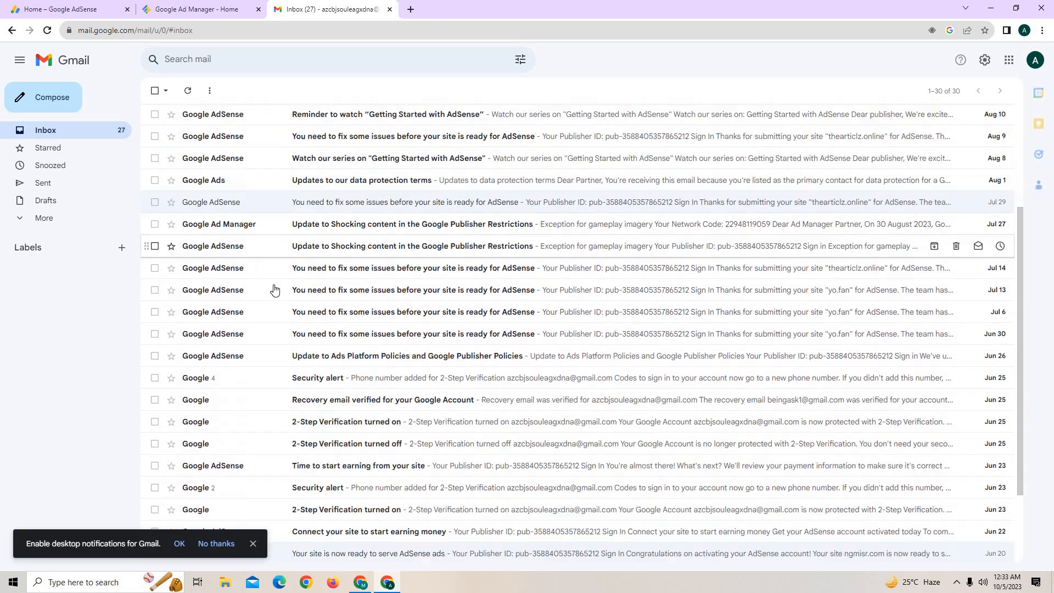
scroll(308, 341, up, 3)
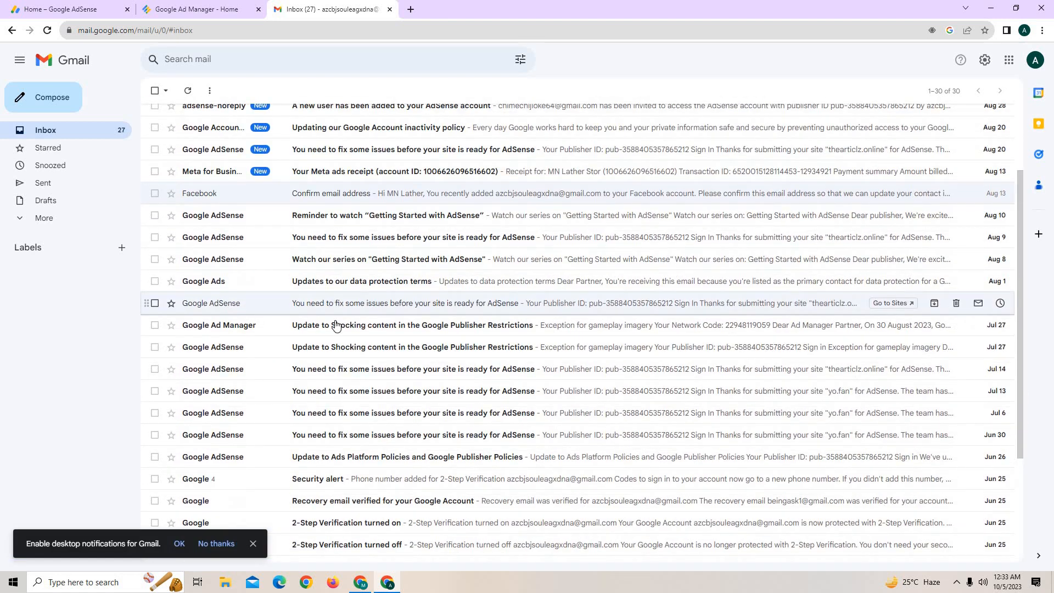
scroll(330, 286, up, 1)
scroll(330, 267, up, 2)
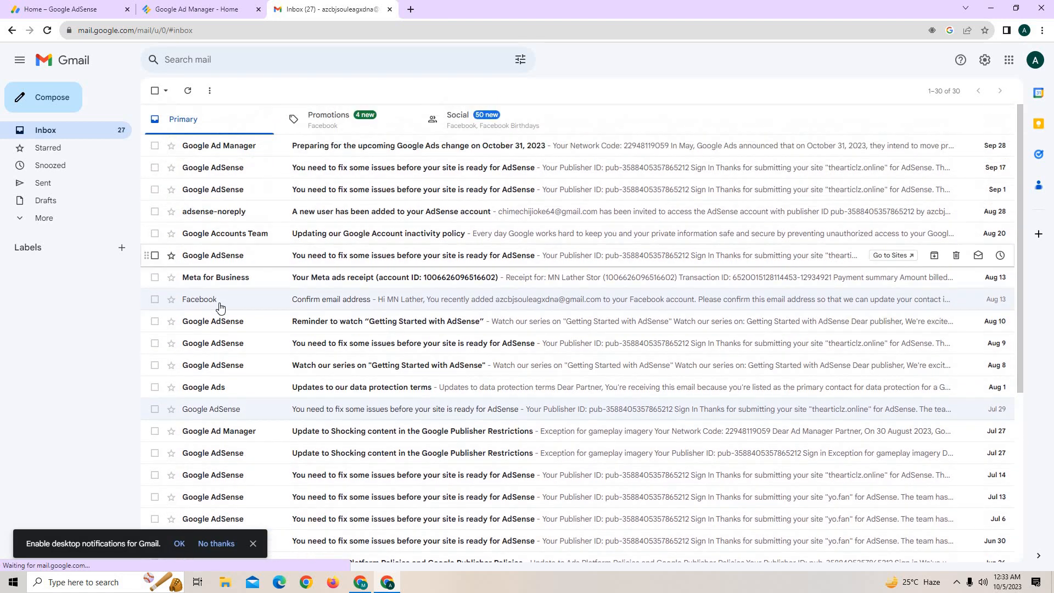
scroll(360, 269, down, 5)
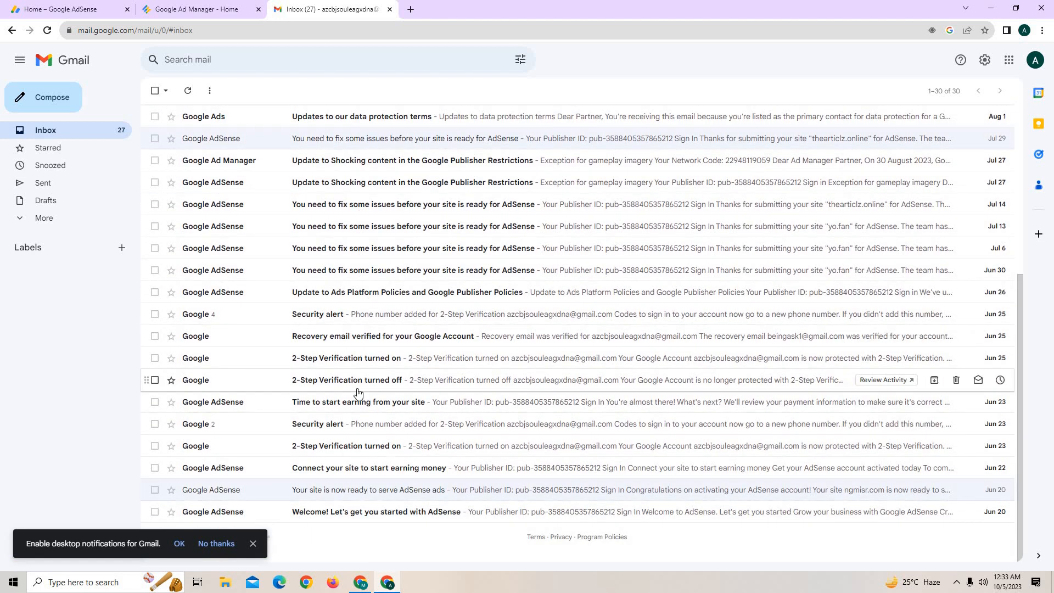
scroll(357, 392, up, 2)
scroll(360, 392, down, 2)
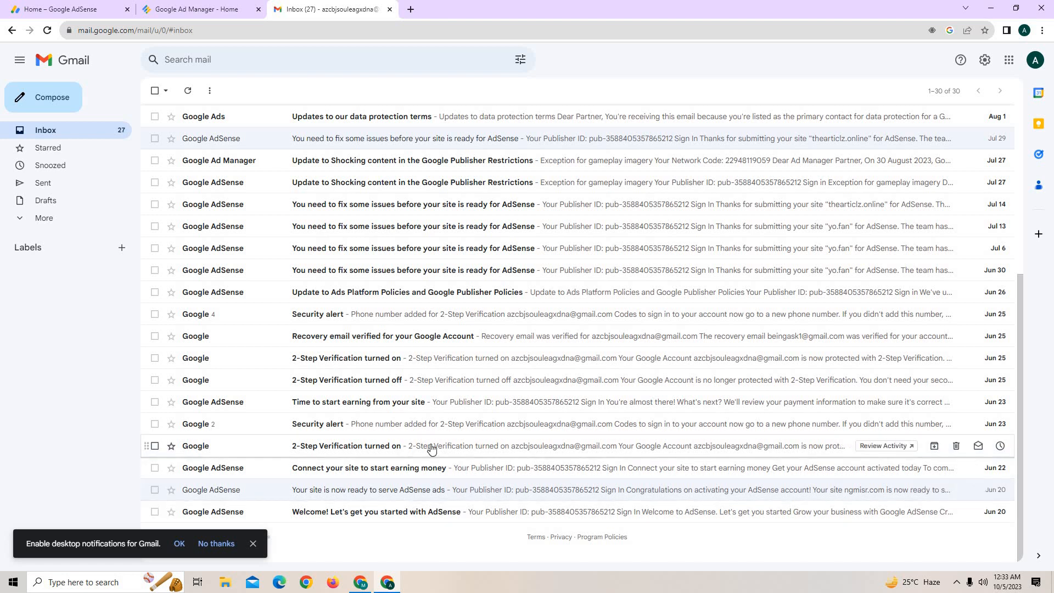
scroll(431, 448, up, 2)
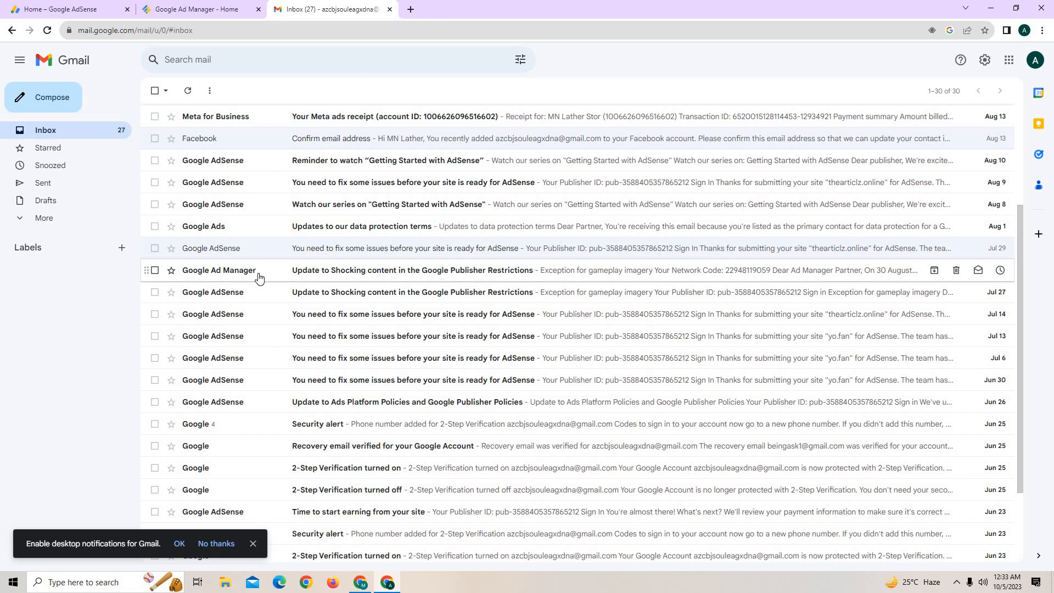
scroll(255, 275, up, 3)
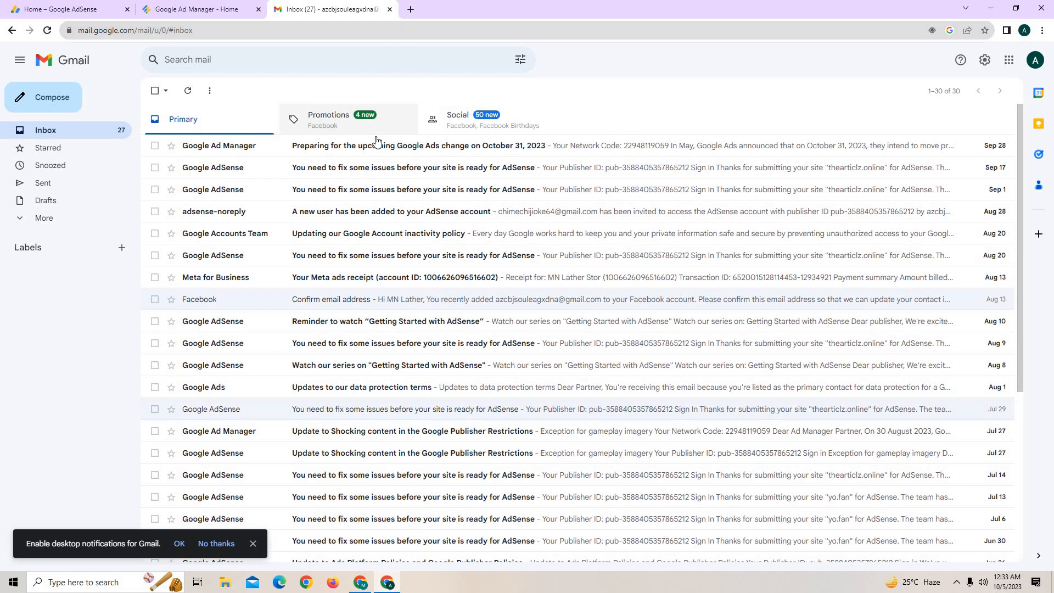
Close the Gmail tab and return to the Ezoic setup page's Connect to Google form.
click(390, 9)
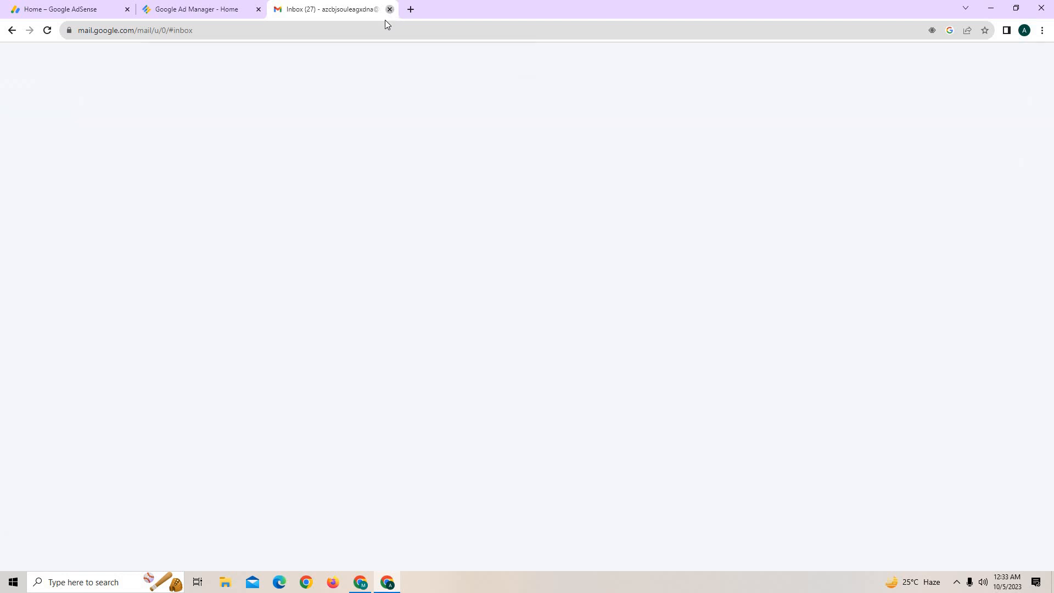
click(990, 8)
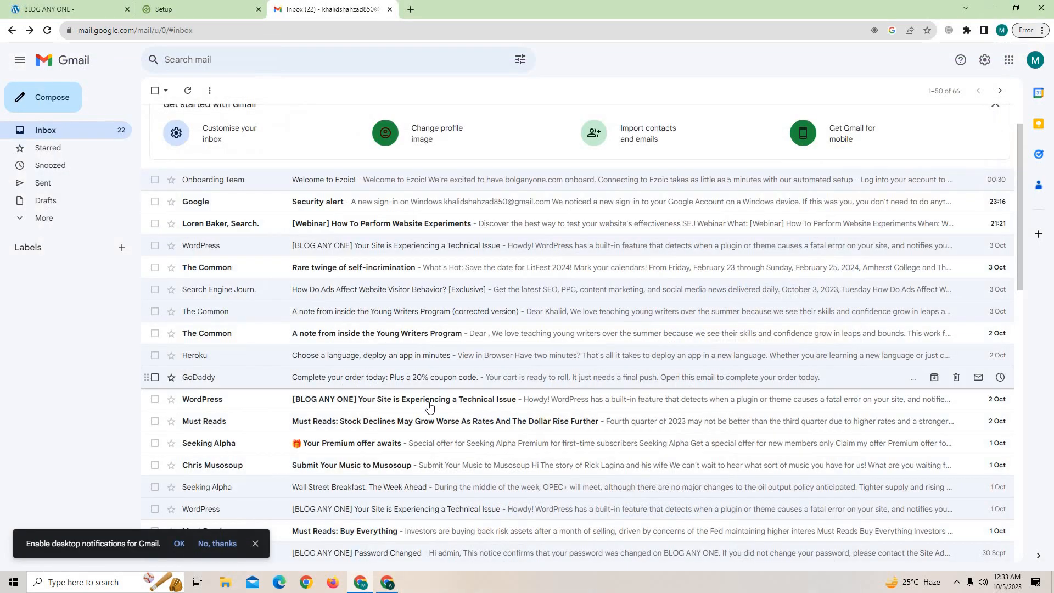
click(393, 587)
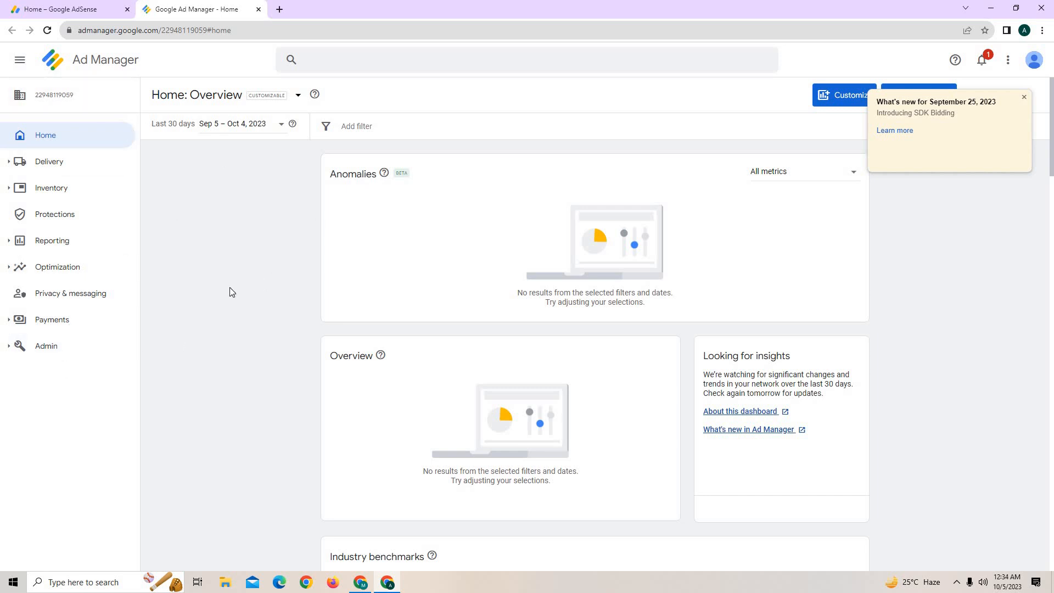
click(91, 8)
click(366, 587)
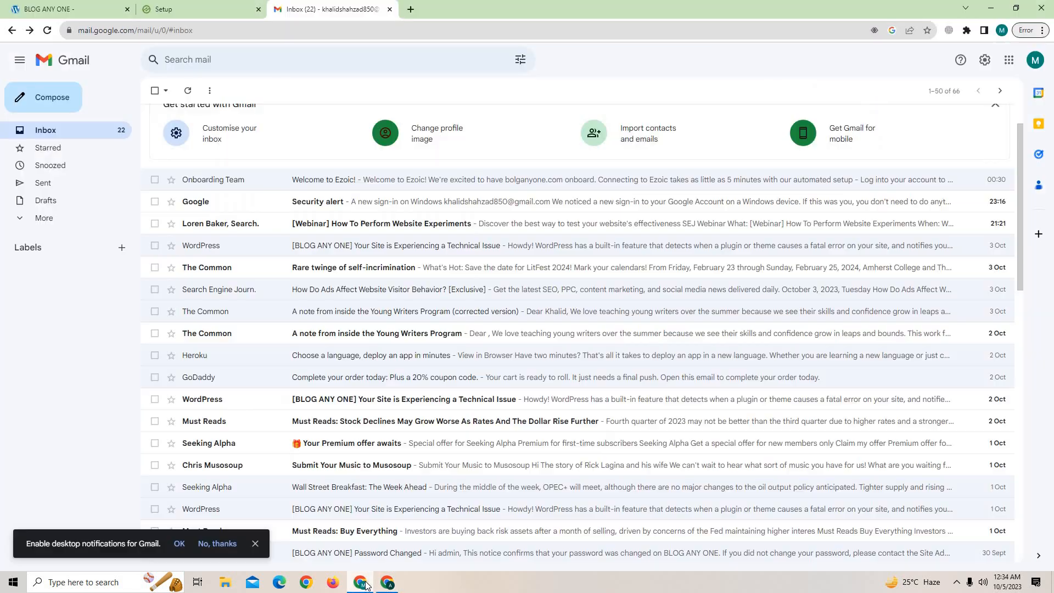
key(ctrl+shift+Tab)
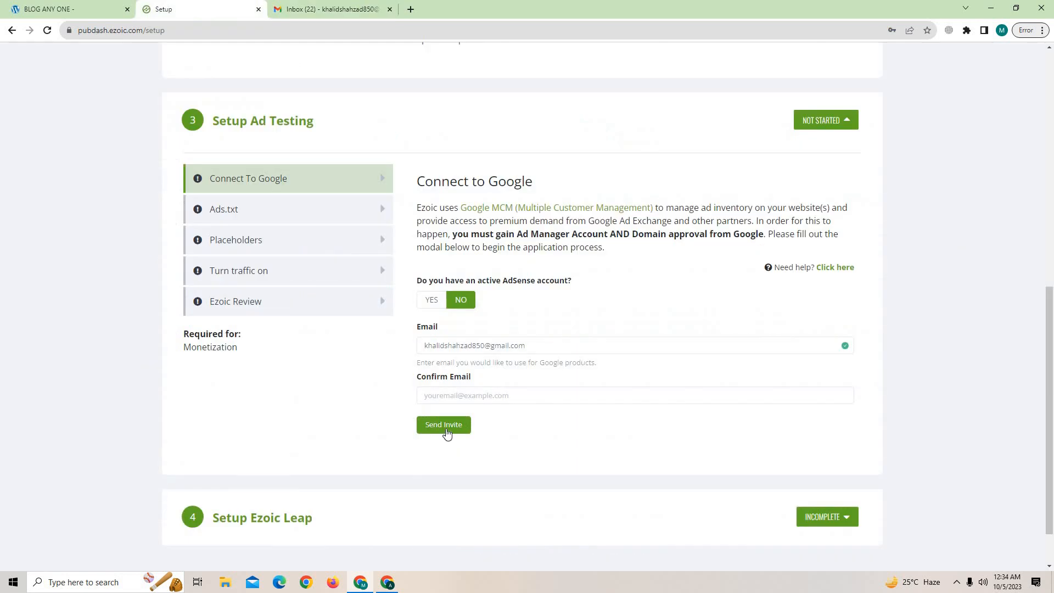
click(449, 394)
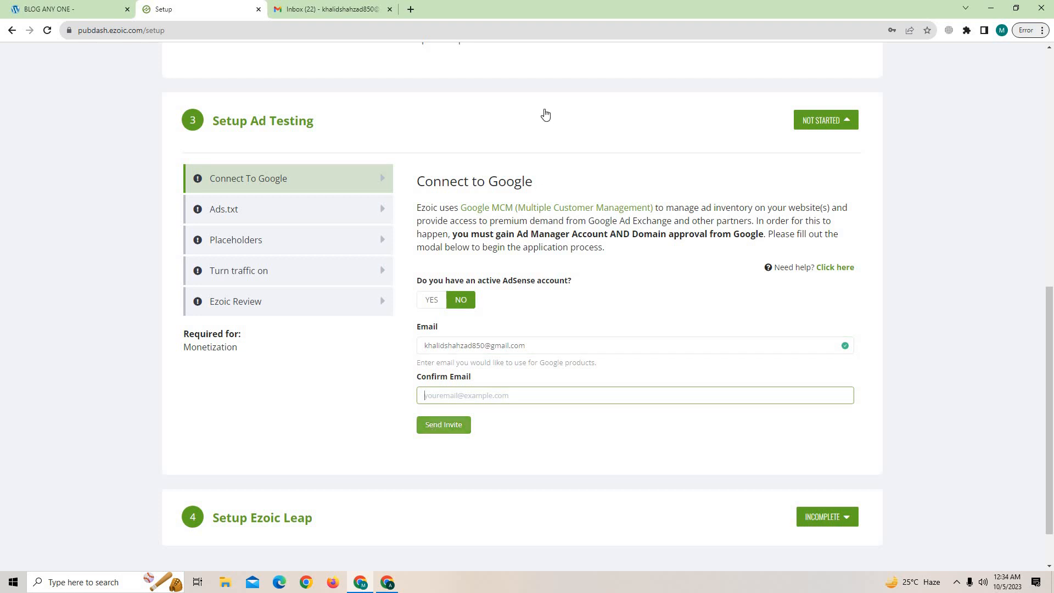
click(329, 9)
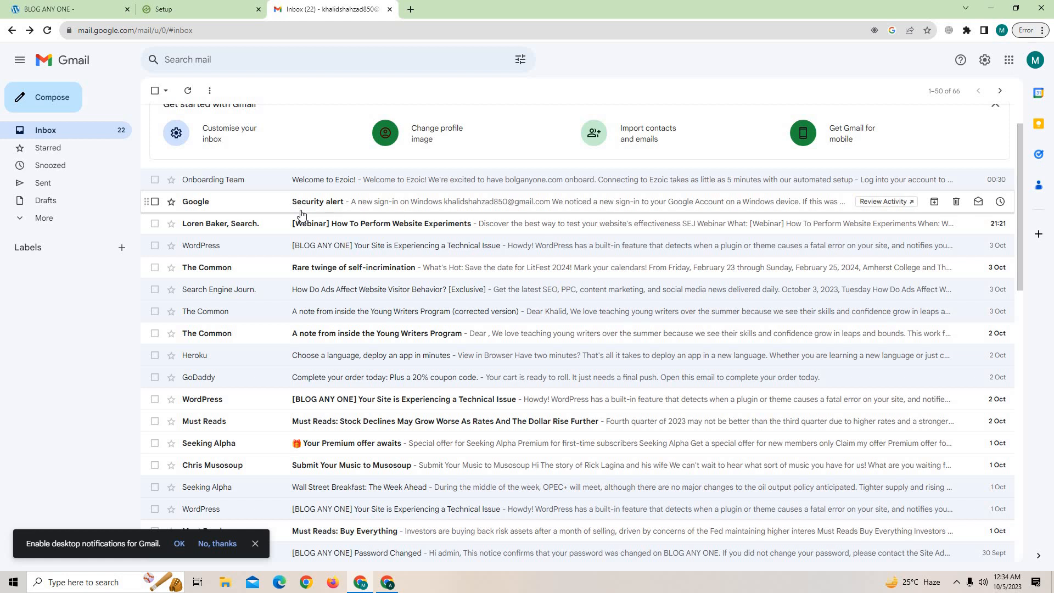
click(165, 6)
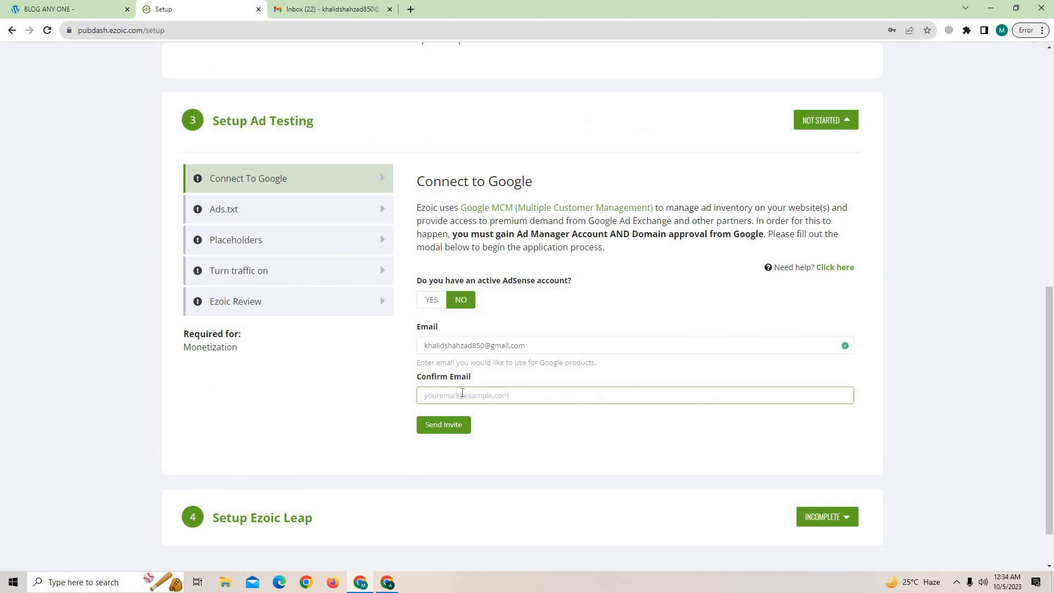
Look over the Gmail inbox, AdSense home and Ad Manager overview.
click(310, 9)
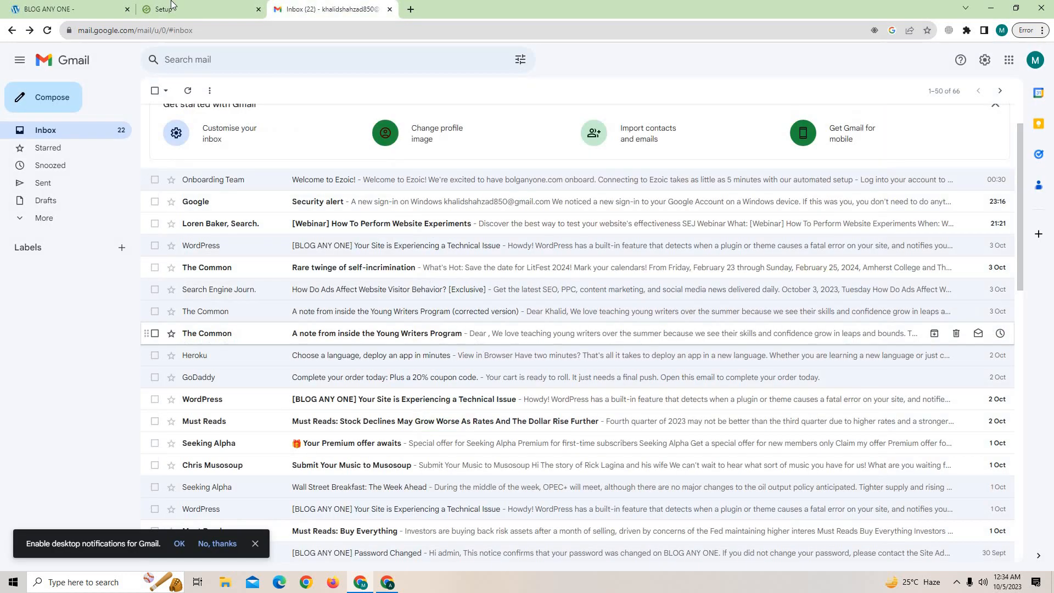
click(387, 583)
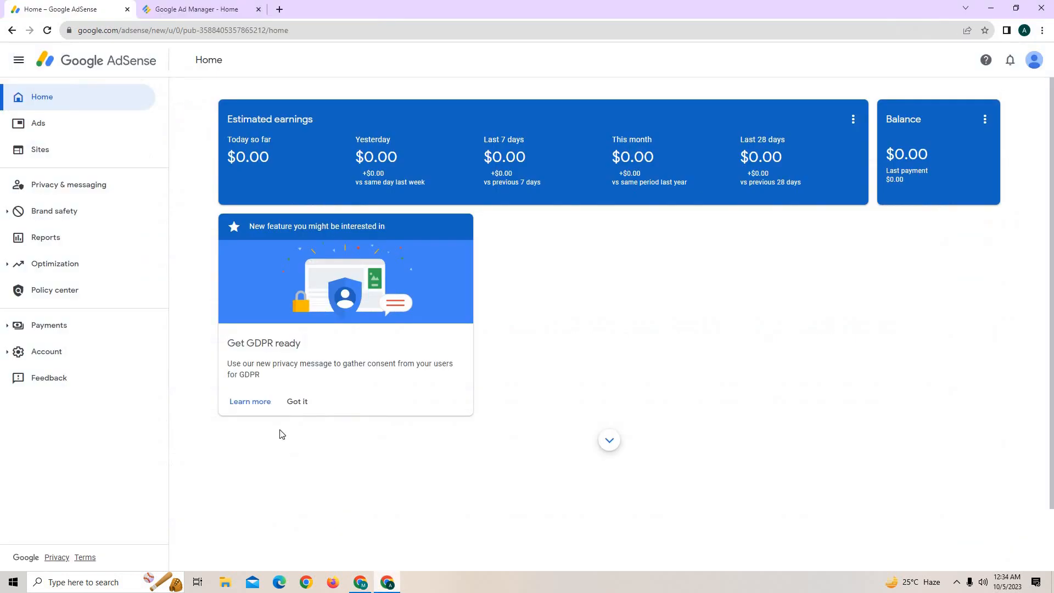
click(154, 5)
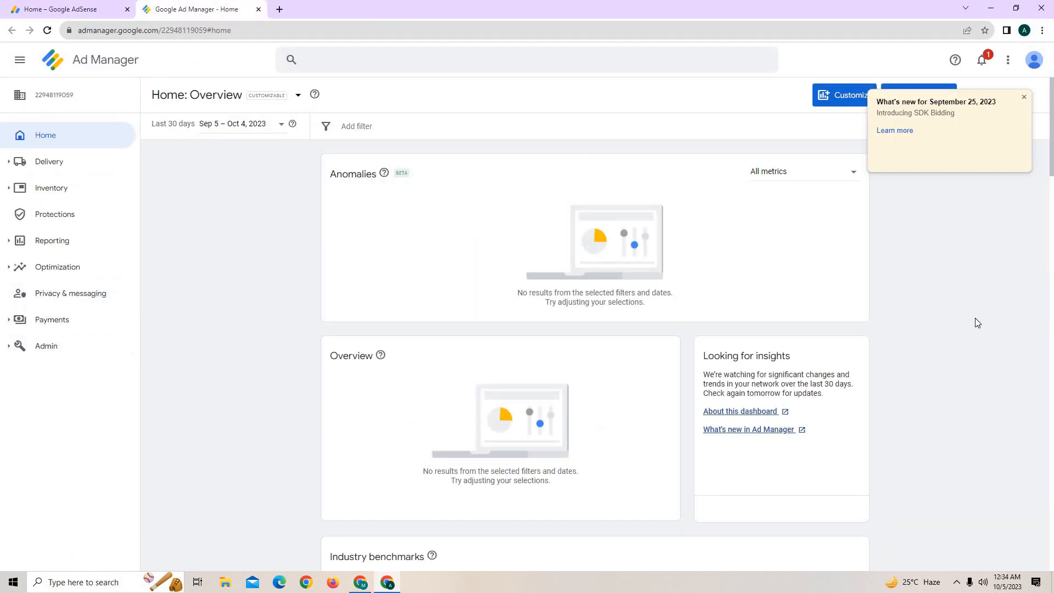
click(991, 8)
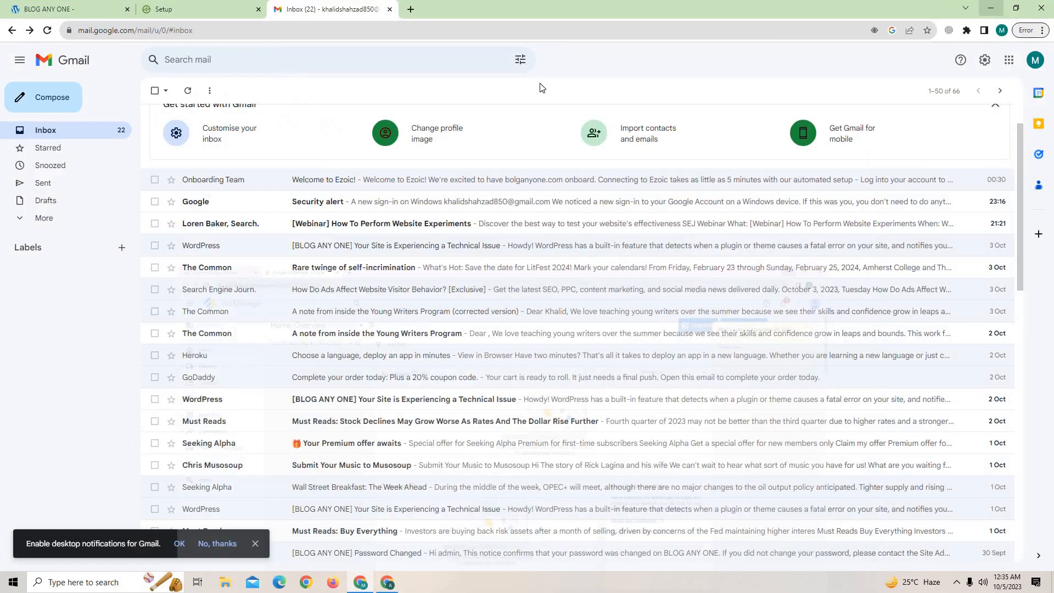
click(212, 4)
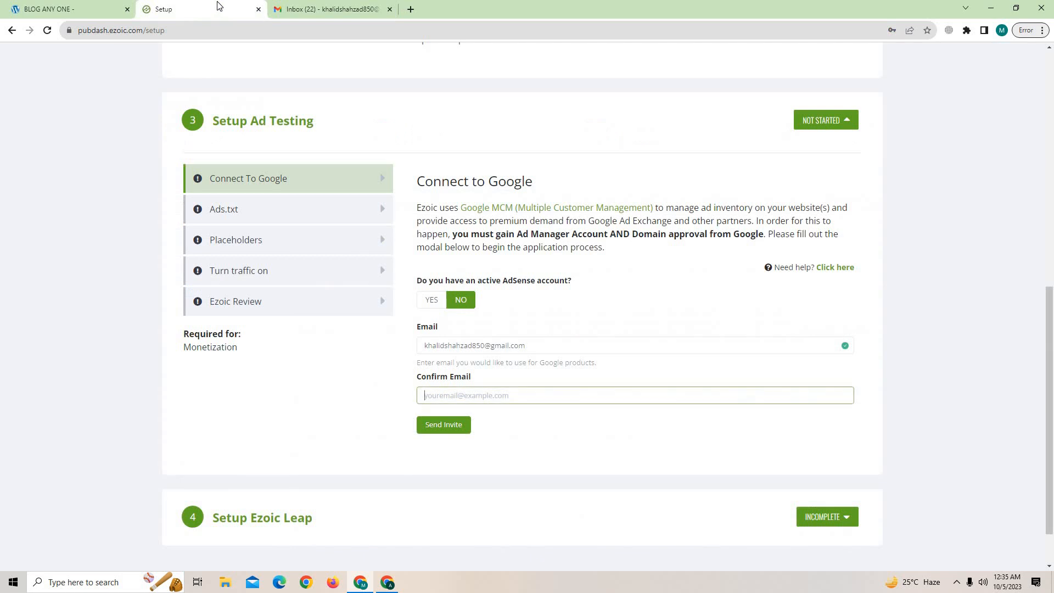
Recheck AdSense and Ad Manager, then answer Yes to having an active AdSense account.
click(393, 580)
click(51, 8)
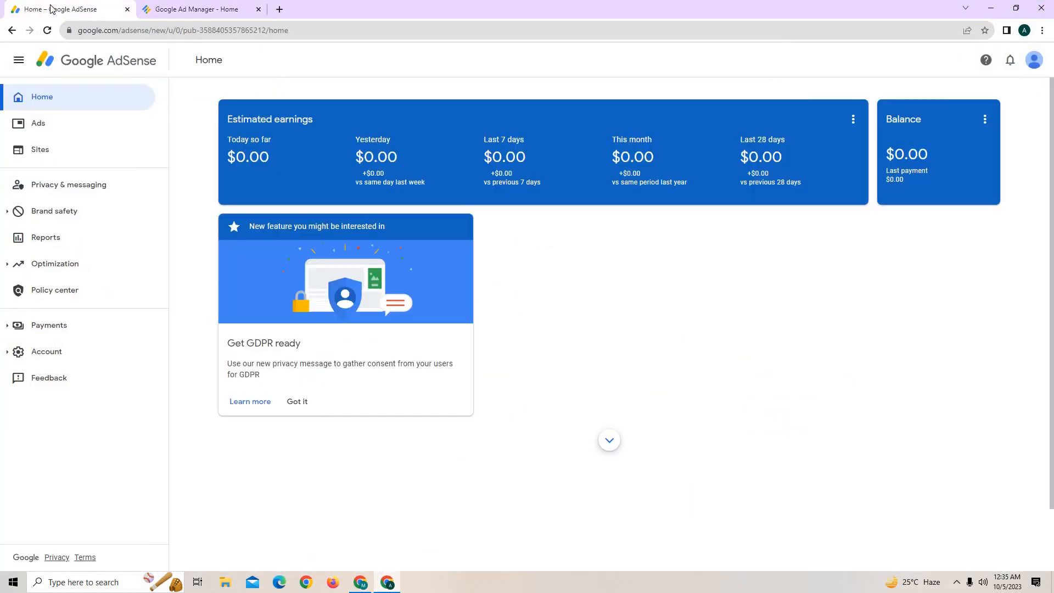
click(190, 6)
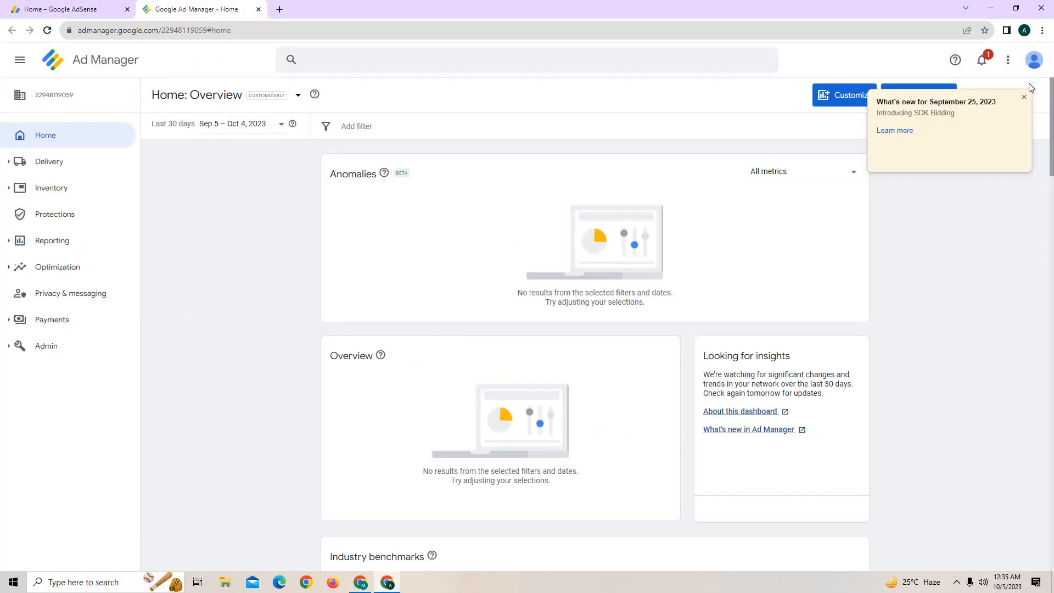
click(991, 8)
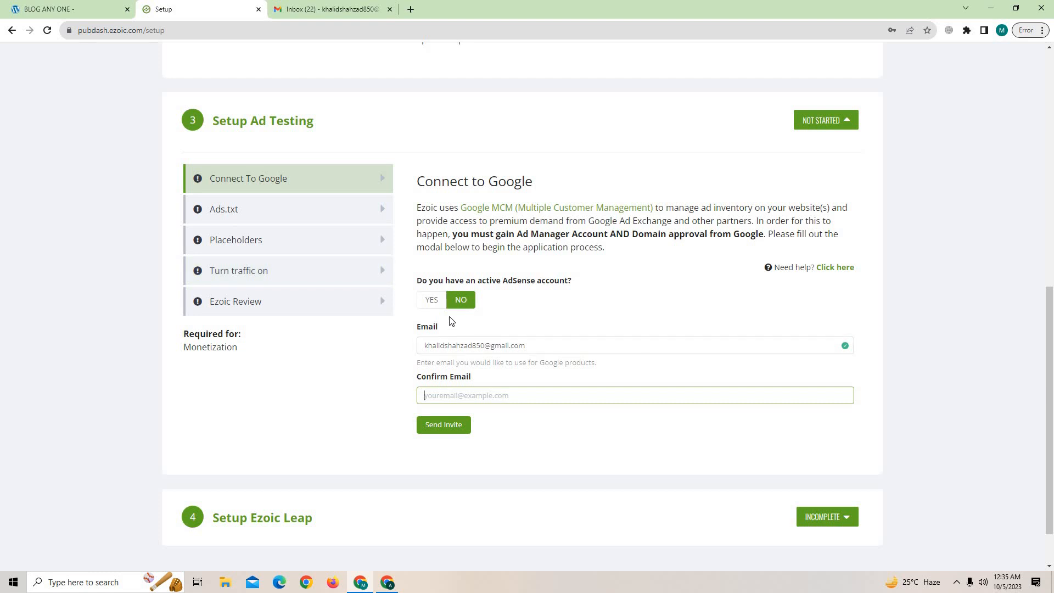
click(431, 300)
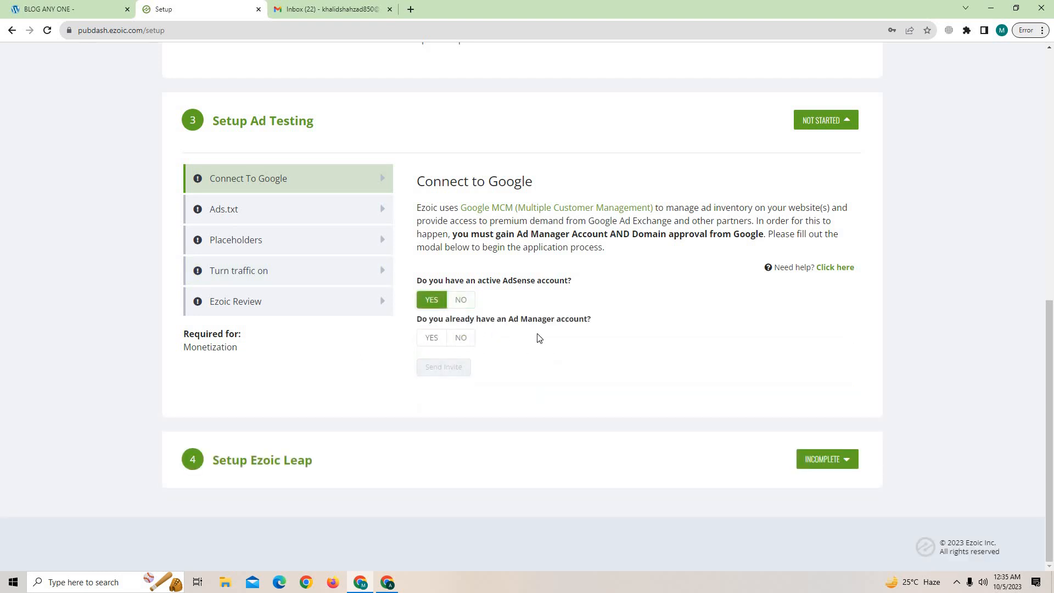
Answer Yes to having an Ad Manager account and paste its network code from Ad Manager.
click(432, 338)
click(456, 382)
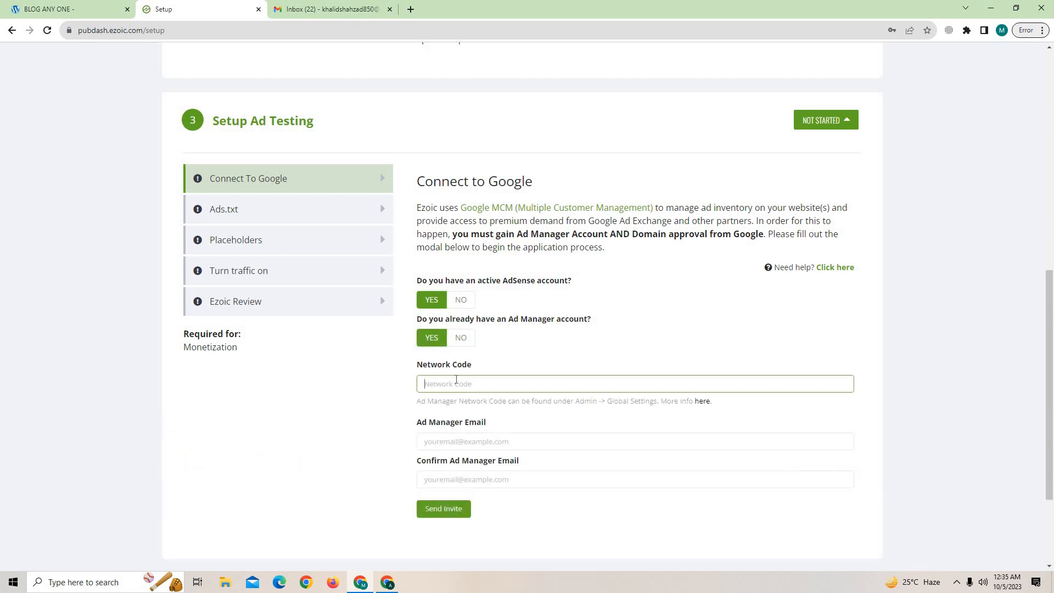
click(388, 583)
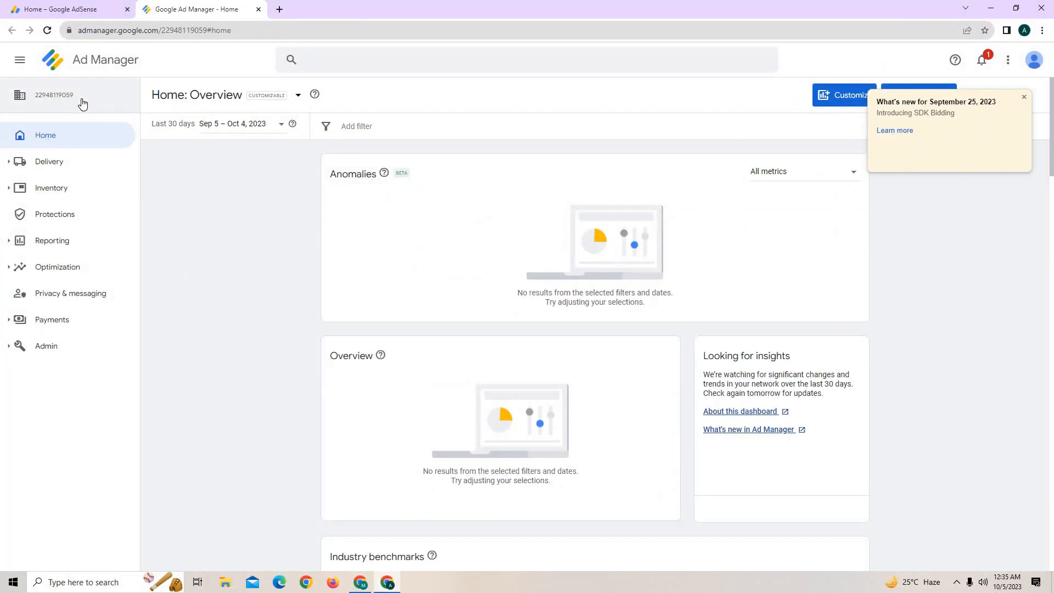
double_click(29, 101)
key(ctrl+c)
click(384, 584)
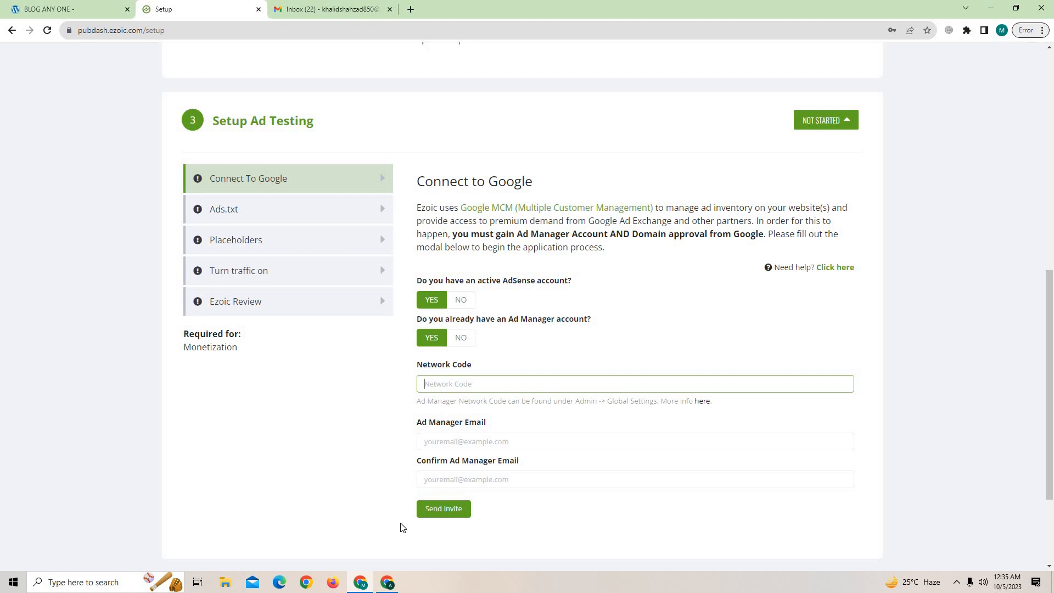
click(387, 583)
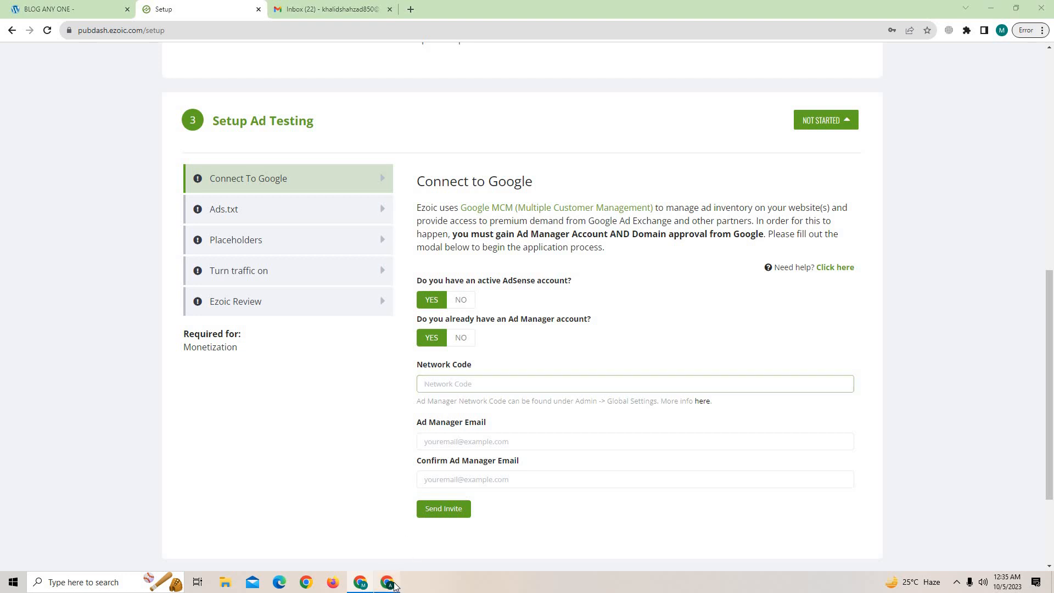
click(389, 584)
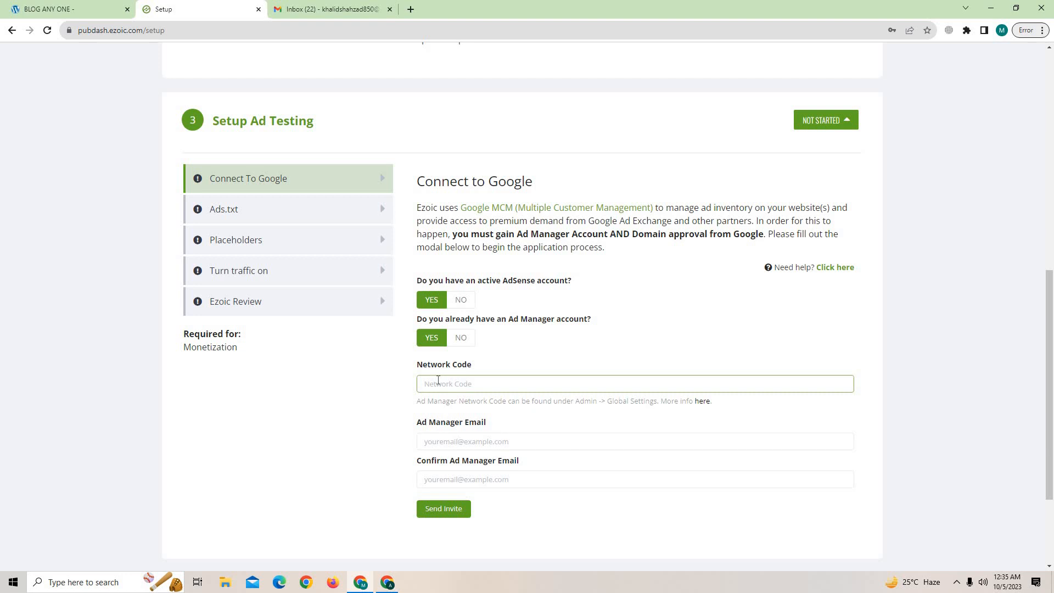
key(ctrl+v)
click(431, 439)
click(388, 584)
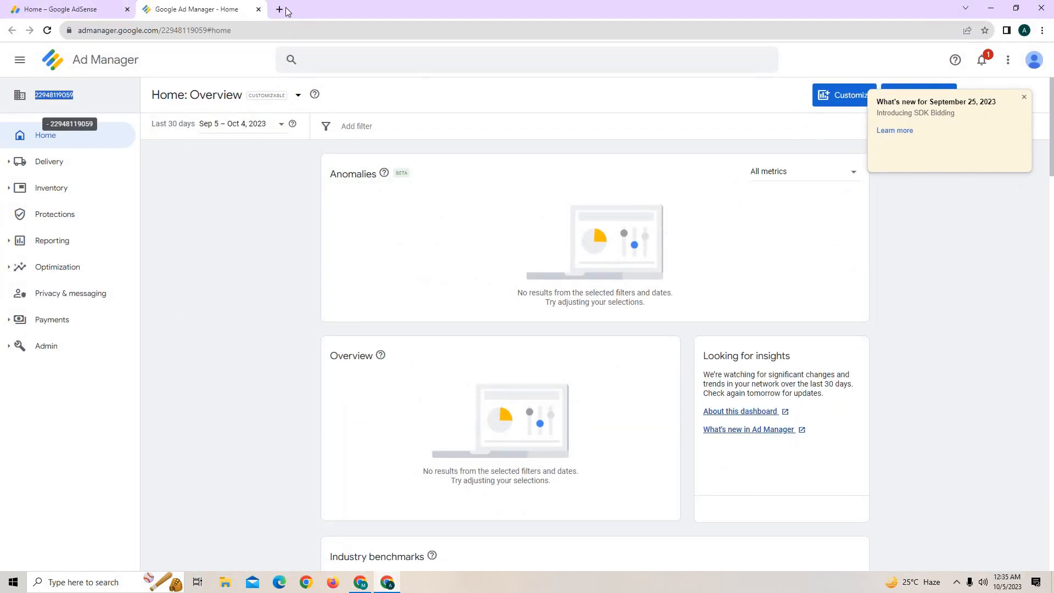
Open Gmail in a new tab and copy the signed-in account's e-mail address.
click(280, 10)
text(gmail)
key(Return)
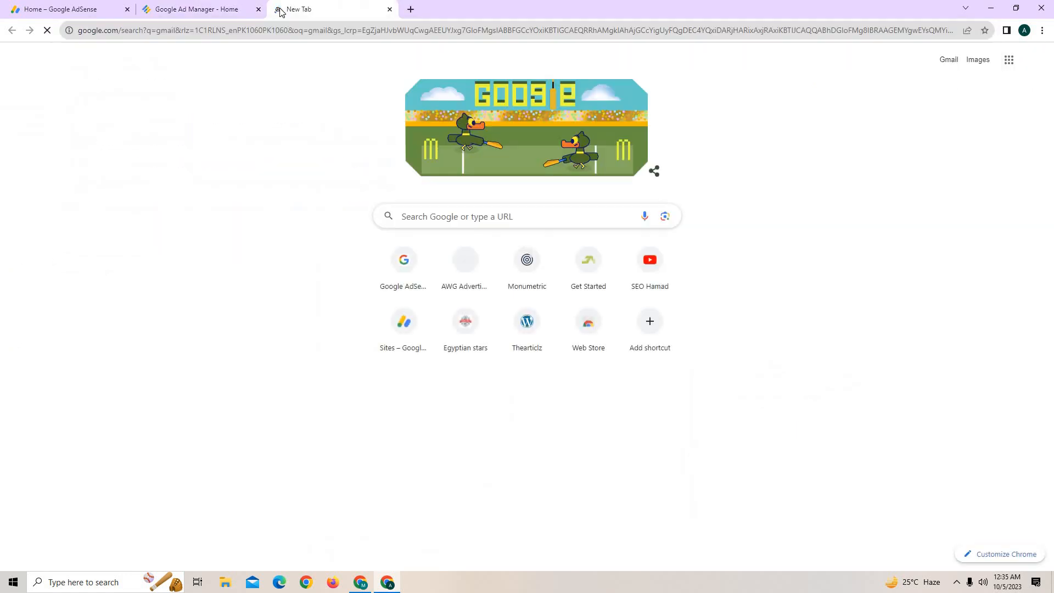
click(190, 185)
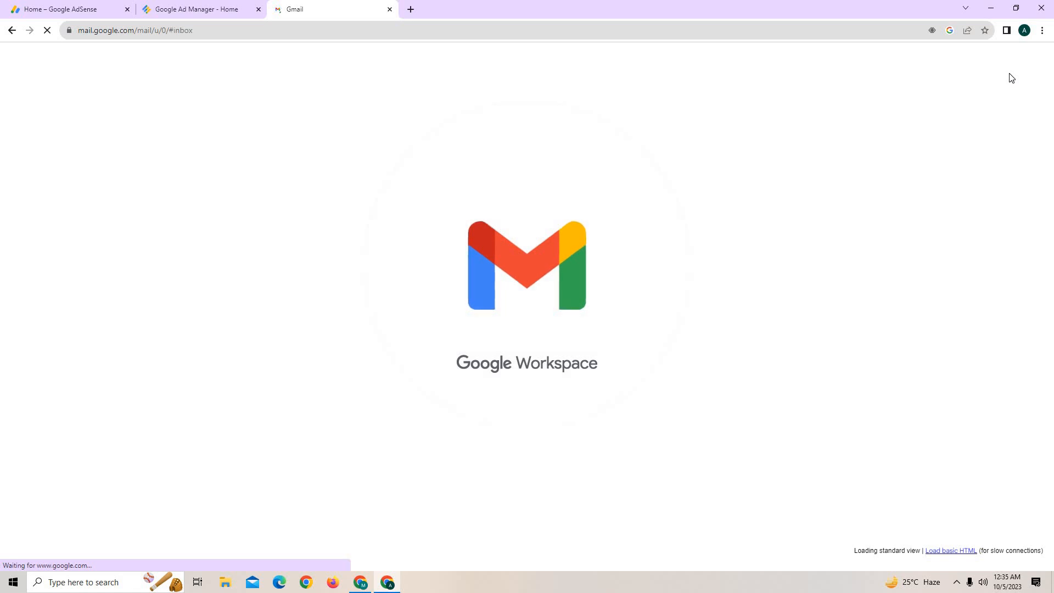
click(1036, 62)
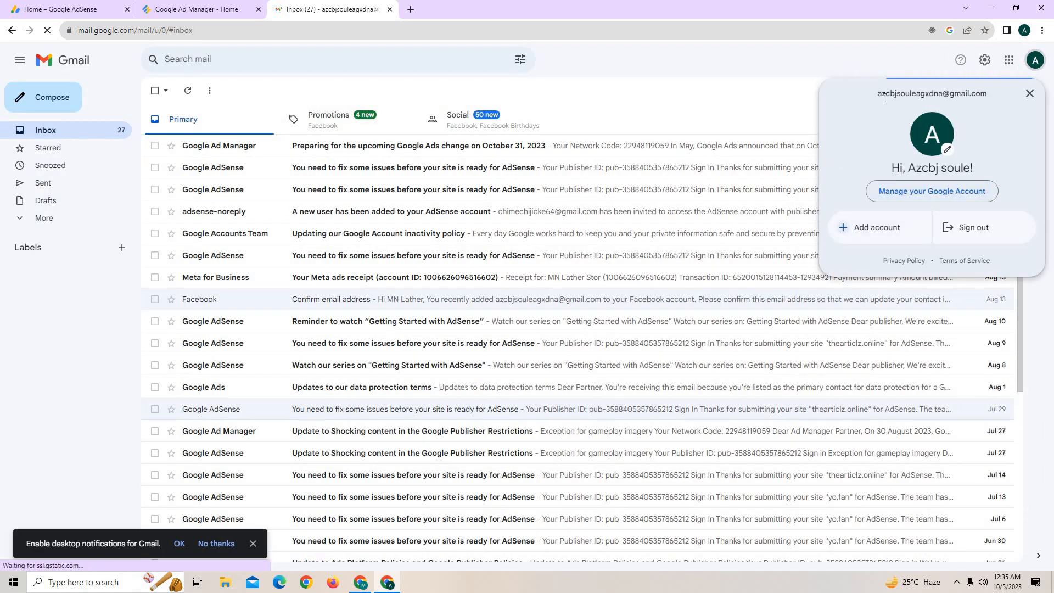
drag(877, 94, 971, 104)
key(ctrl+c)
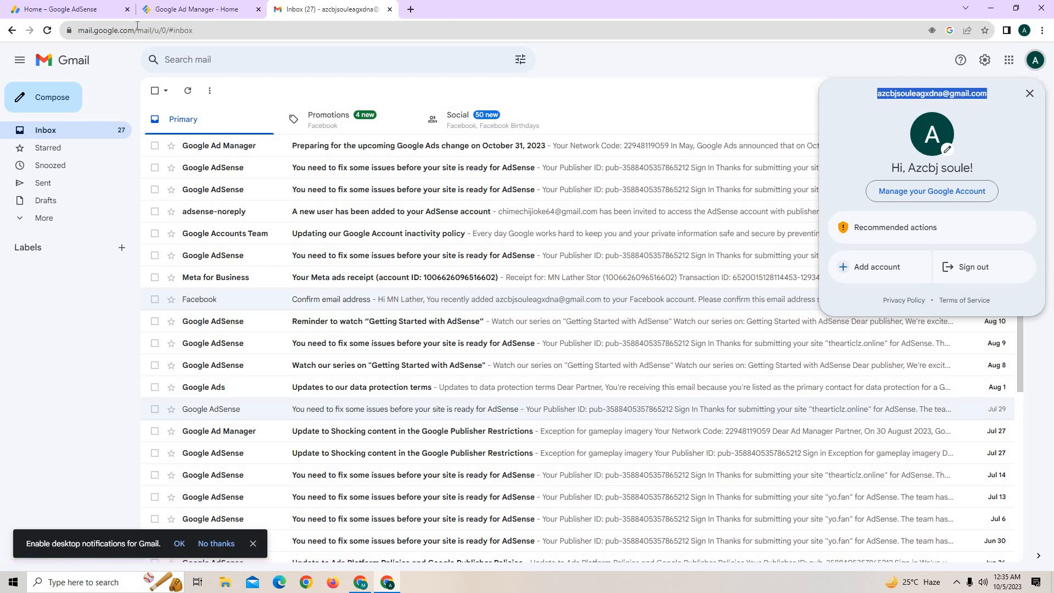
click(197, 9)
click(387, 583)
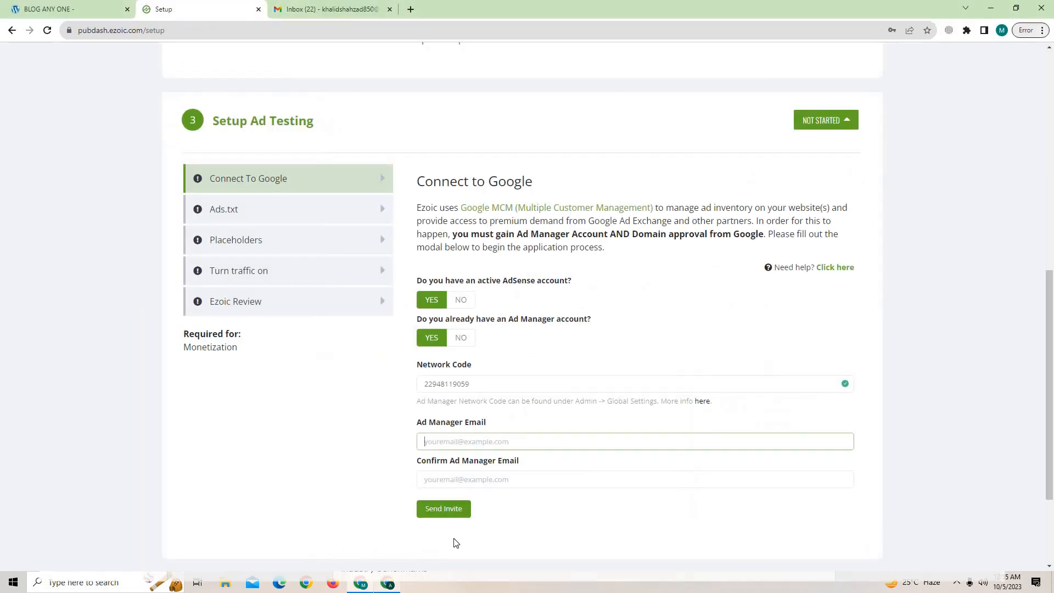
Enter the Ad Manager account e-mail in both e-mail fields and send the invite.
key(ctrl+v)
click(459, 480)
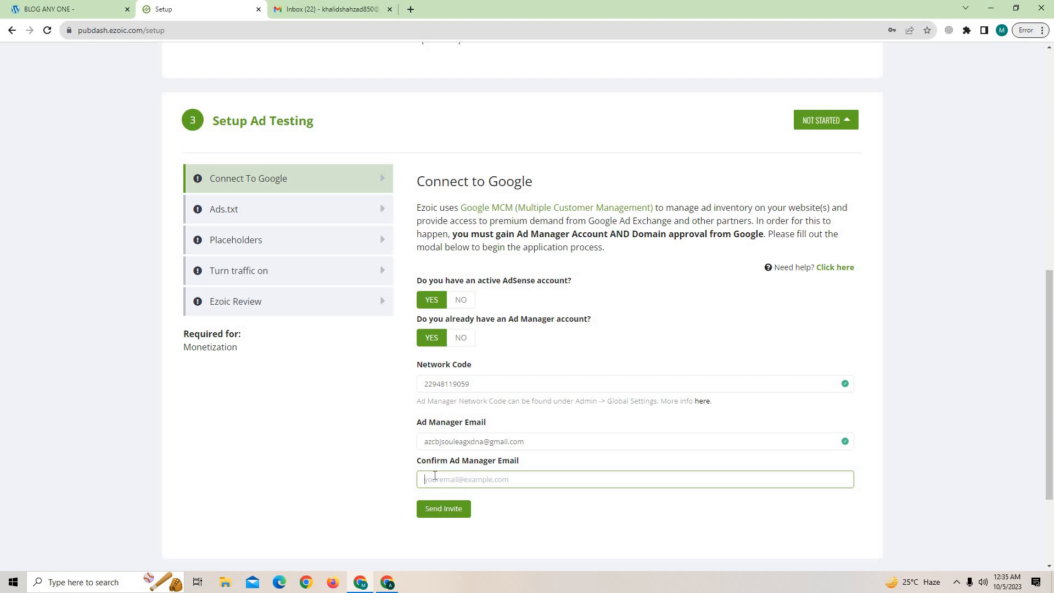
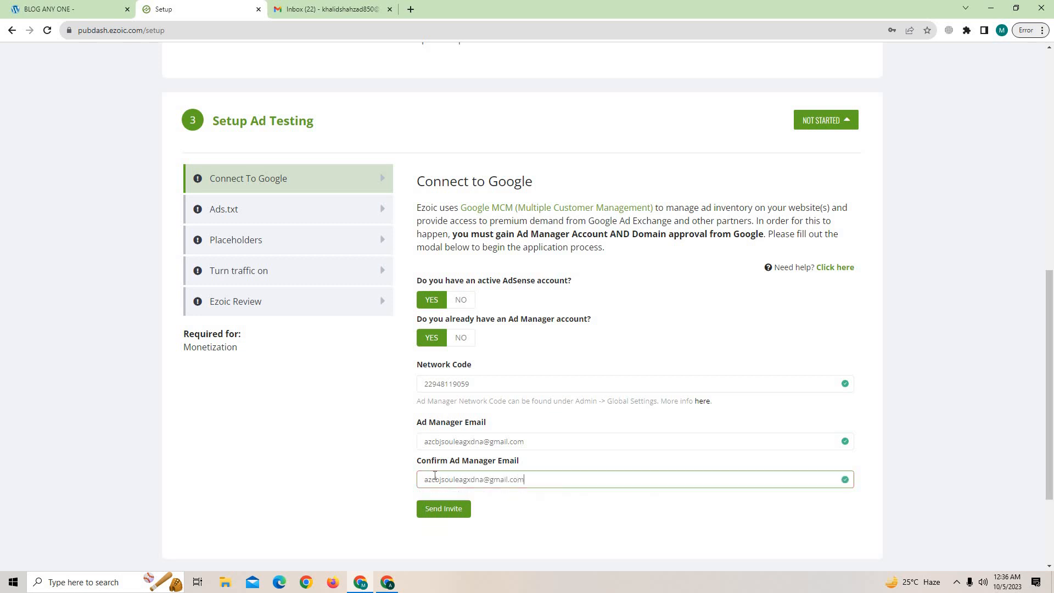
click(438, 509)
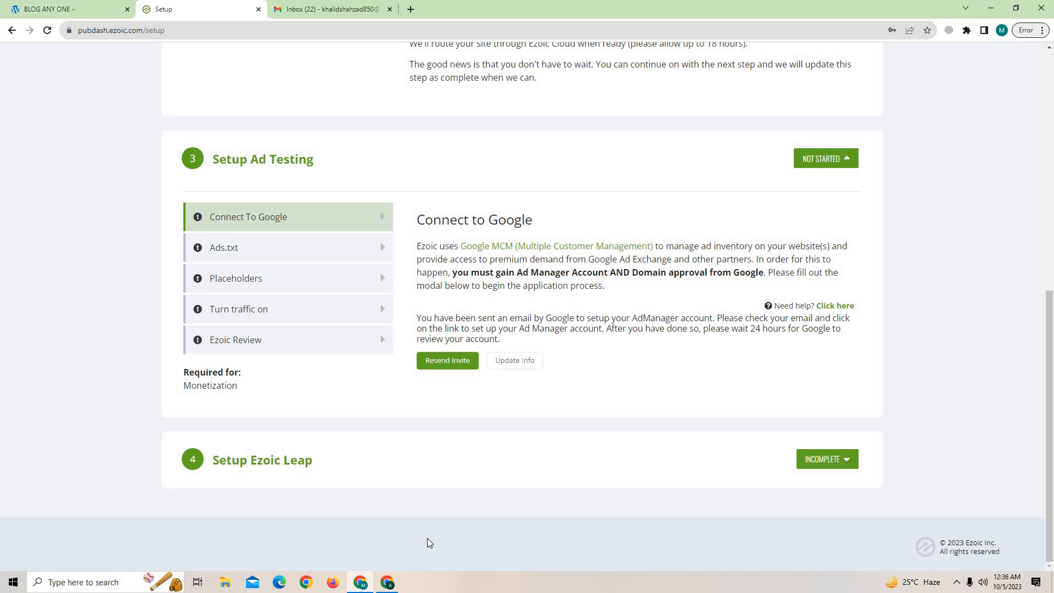
click(387, 582)
Open the 'Request for network delegation' e-mail in Gmail and follow its review link.
click(330, 8)
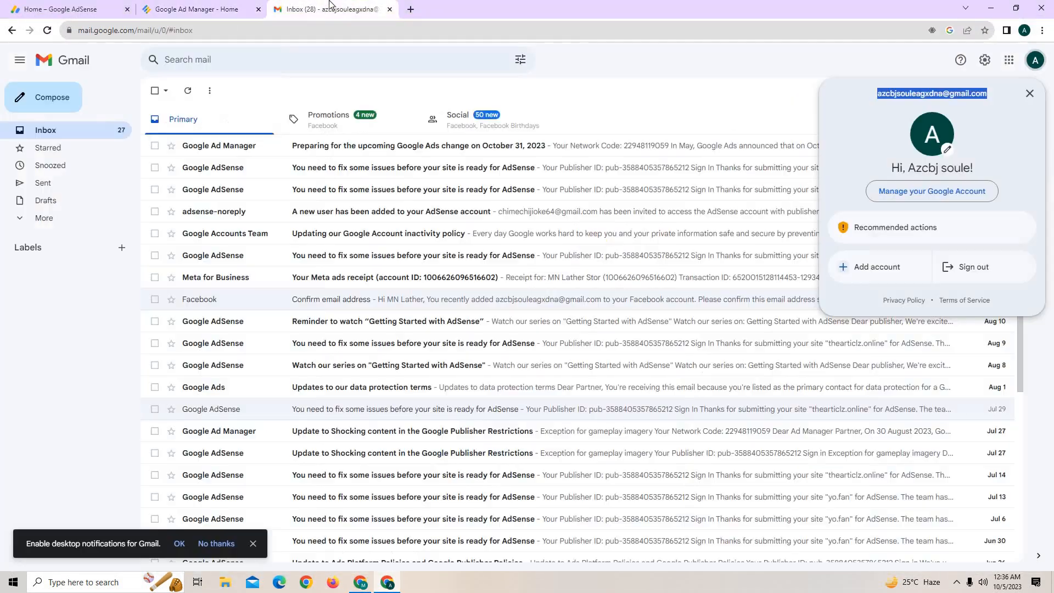
click(351, 147)
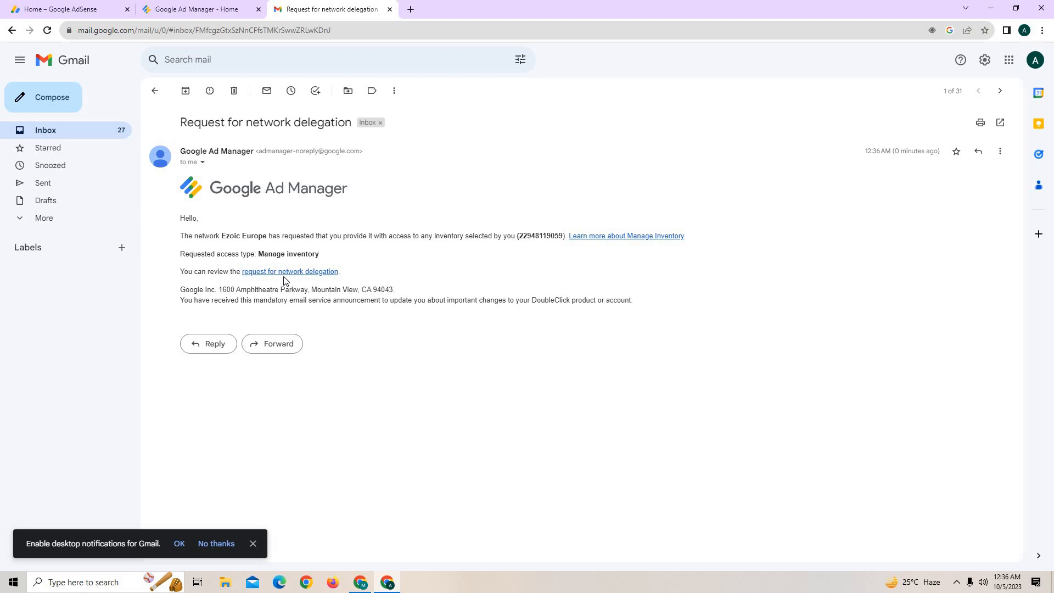
click(273, 273)
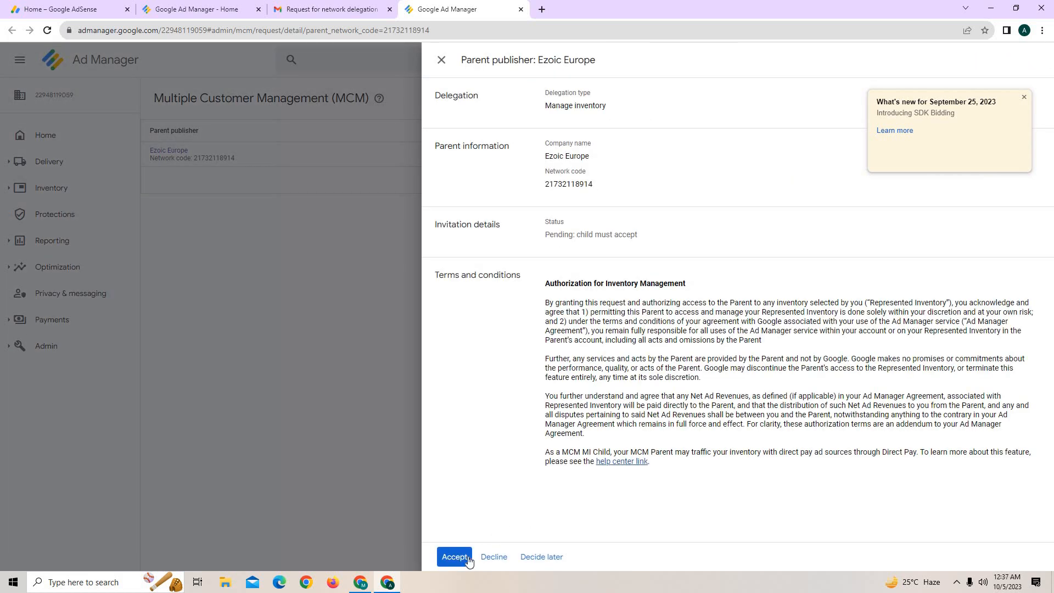
Accept Ezoic Europe's delegation request and confirm the invitation shows Approved.
click(466, 555)
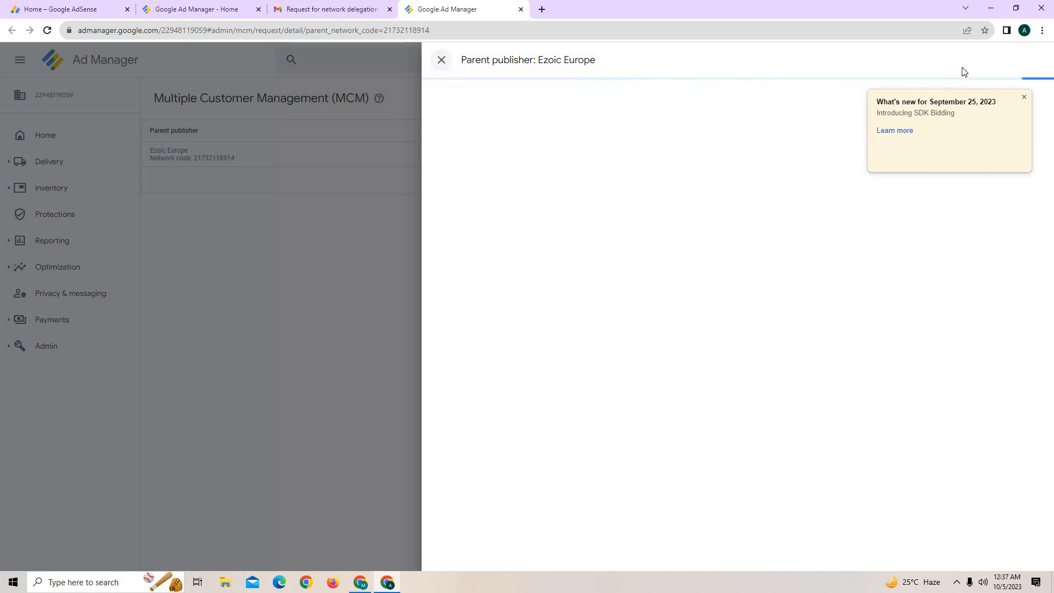
click(1027, 97)
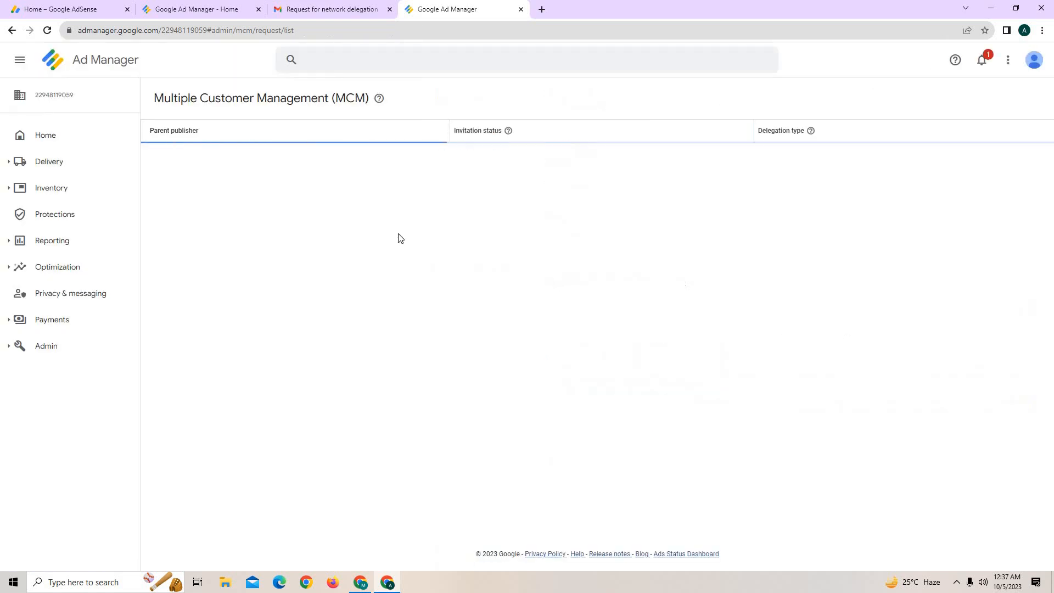
drag(487, 155, 444, 154)
click(477, 197)
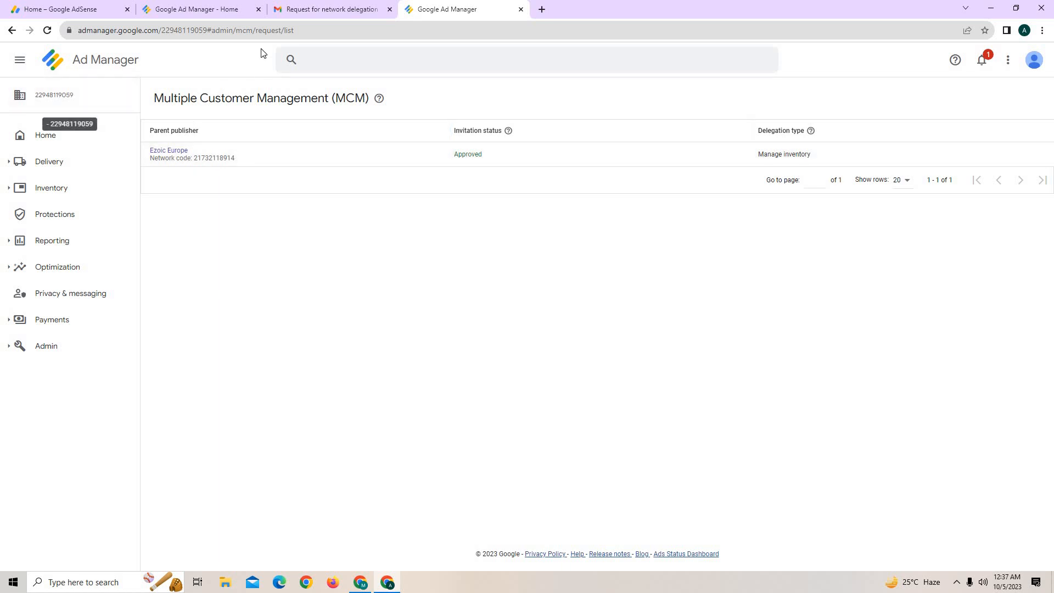
Close the Ad Manager window and expand Setup Ezoic Leap on the Ezoic page.
click(231, 10)
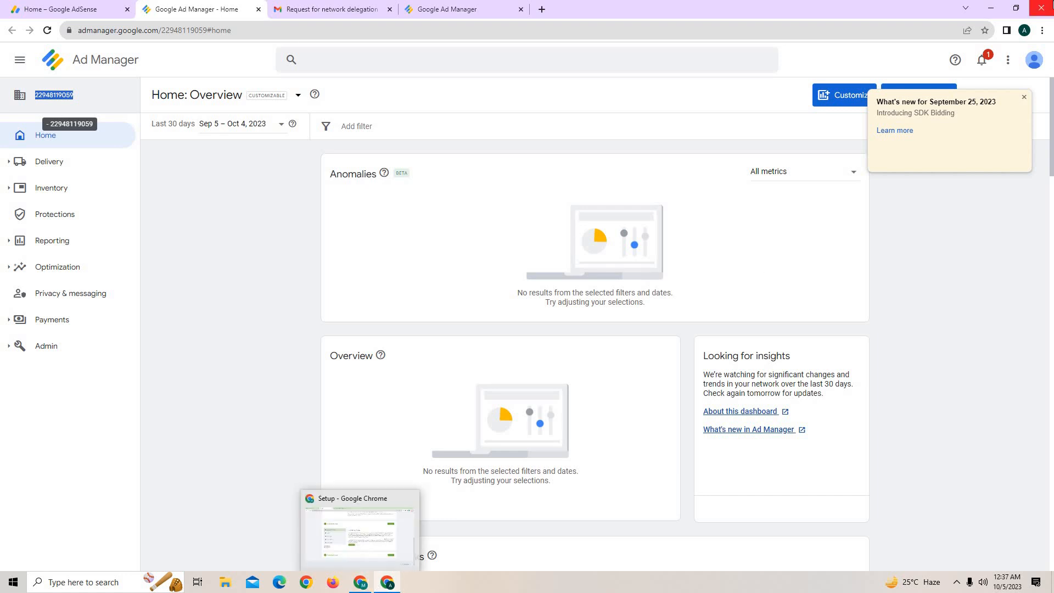
click(448, 485)
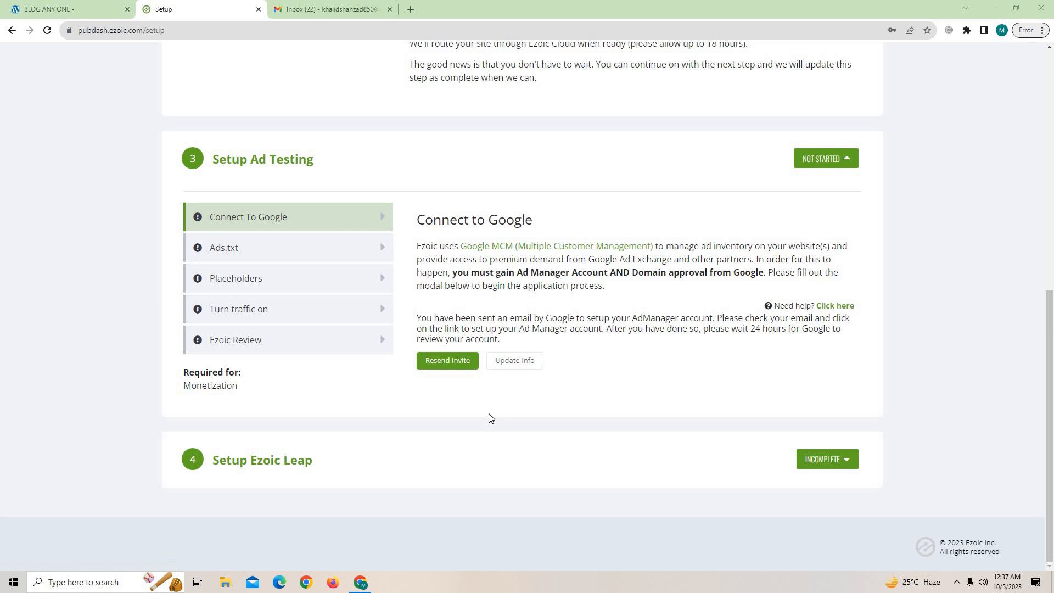
scroll(491, 418, up, 5)
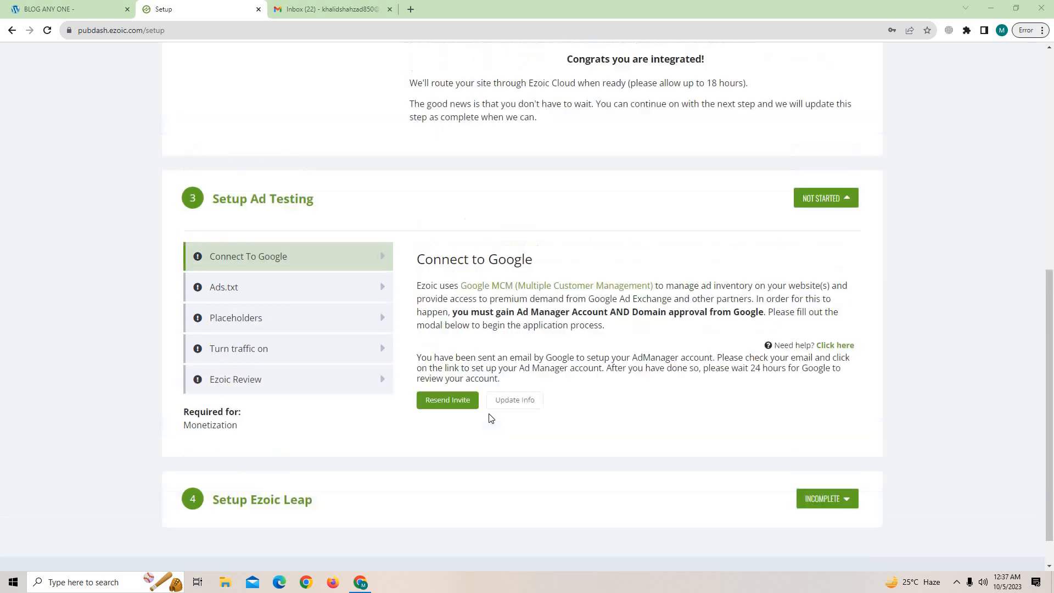
scroll(848, 505, down, 5)
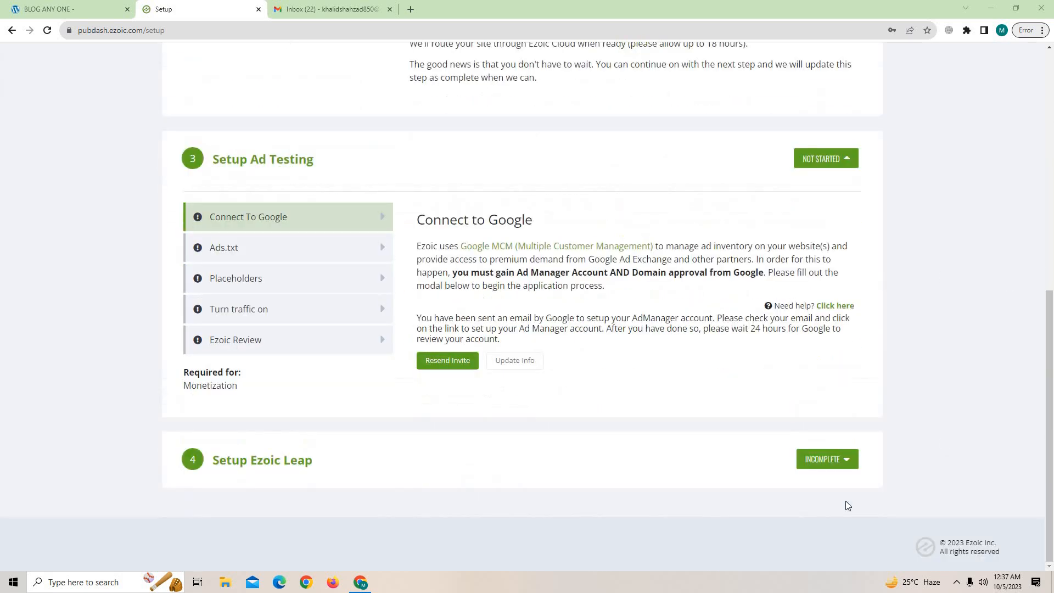
click(828, 462)
Collapse Ezoic Leap, then run the Ads.txt manual setup through Next, Next and Verify, then close it.
scroll(645, 356, down, 5)
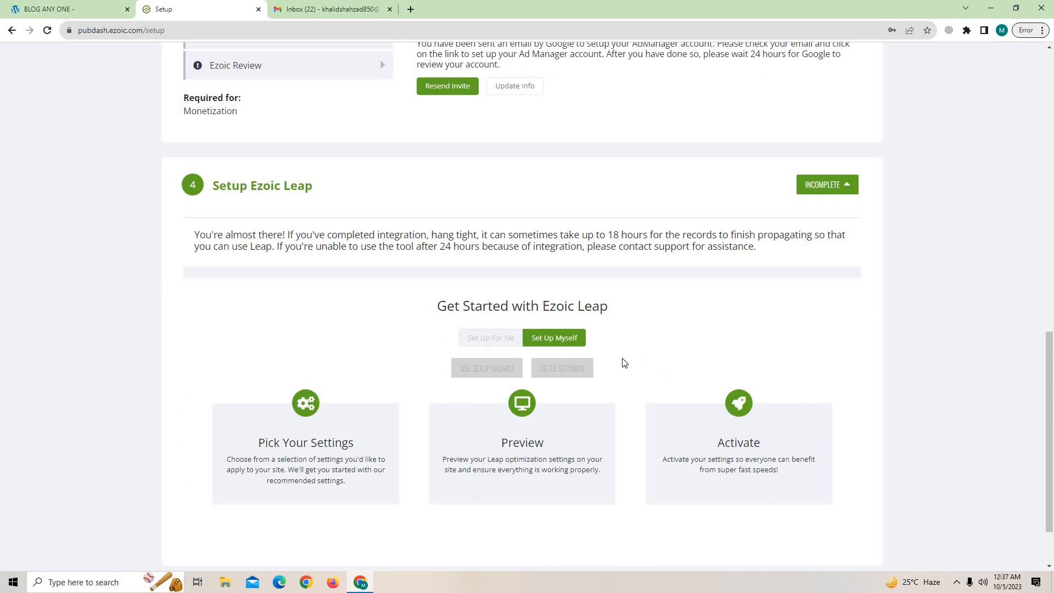
scroll(852, 265, up, 1)
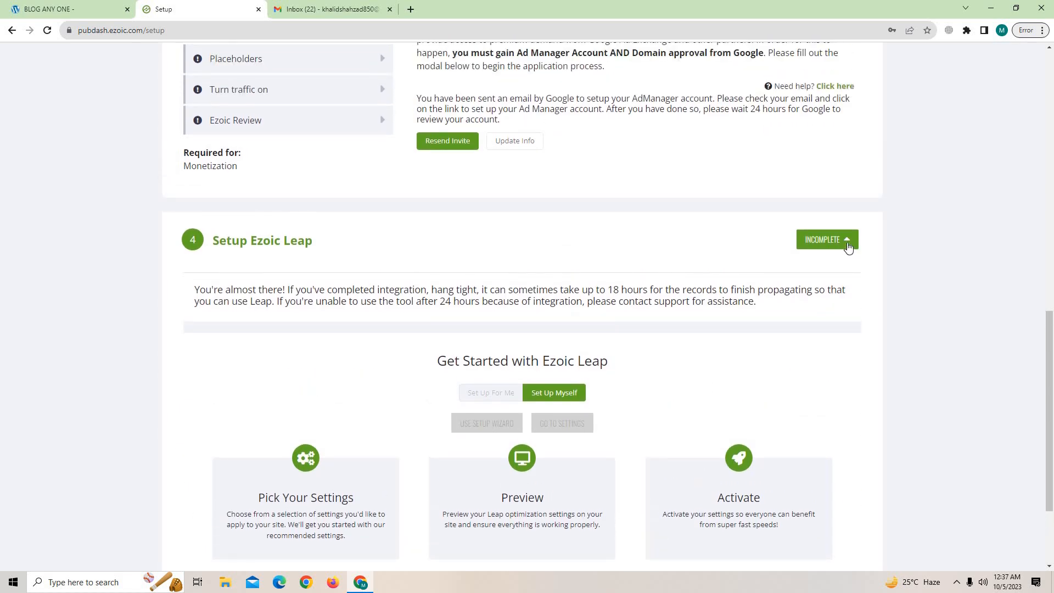
click(846, 240)
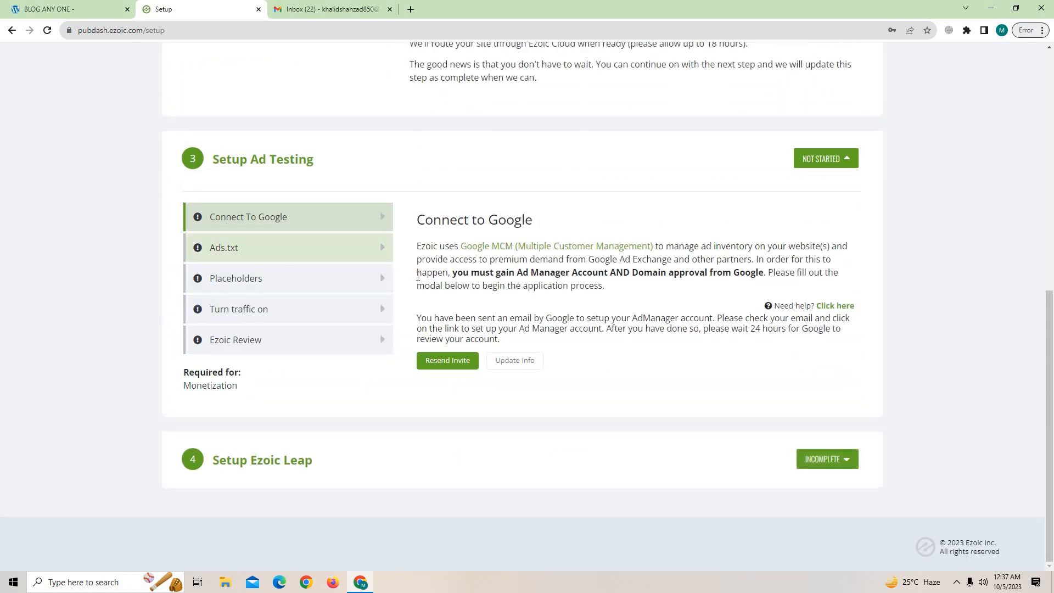
click(324, 256)
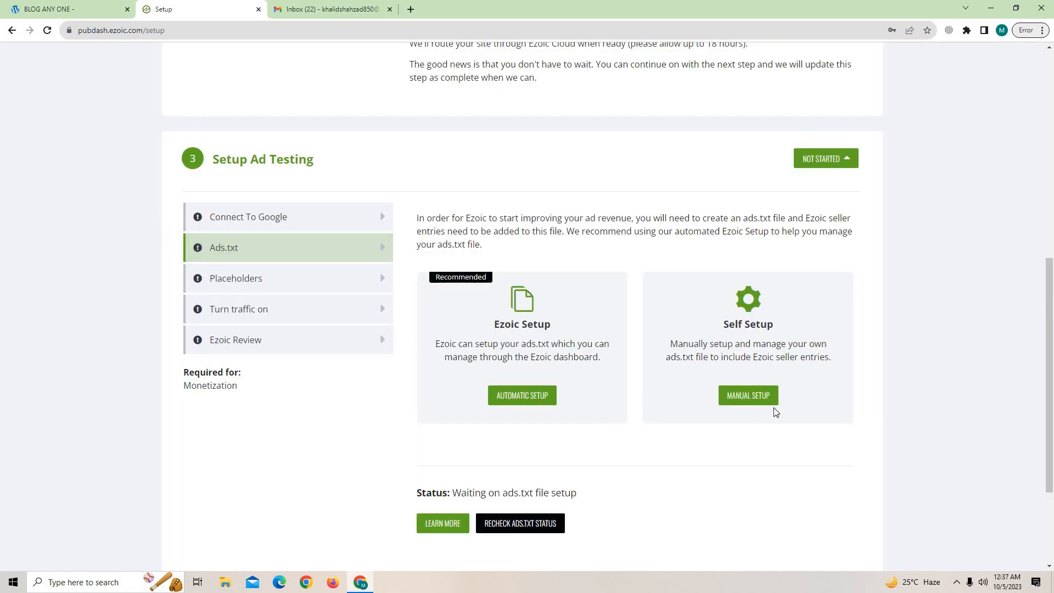
click(760, 395)
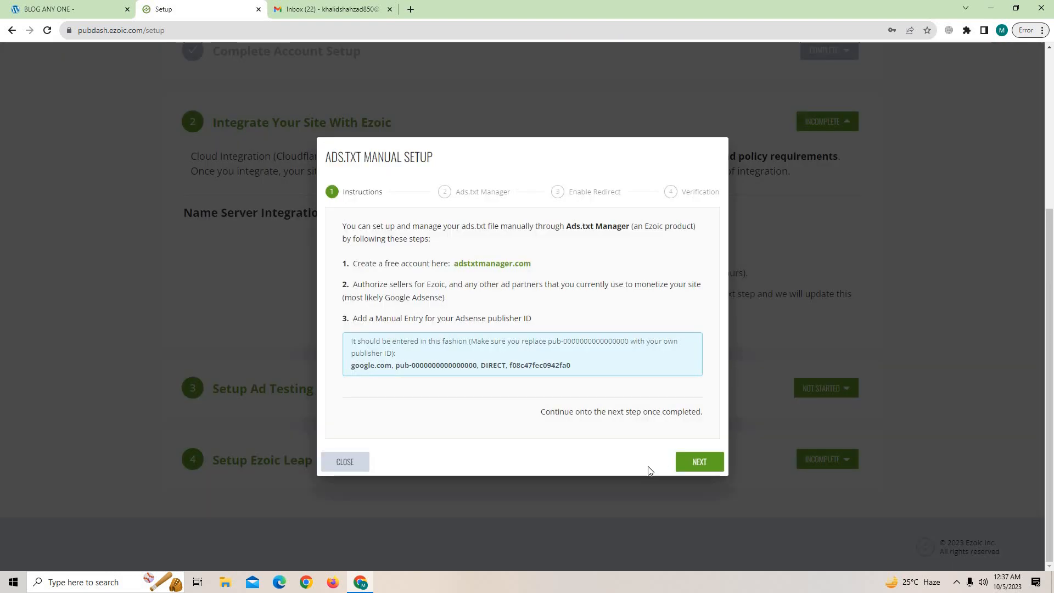
click(706, 462)
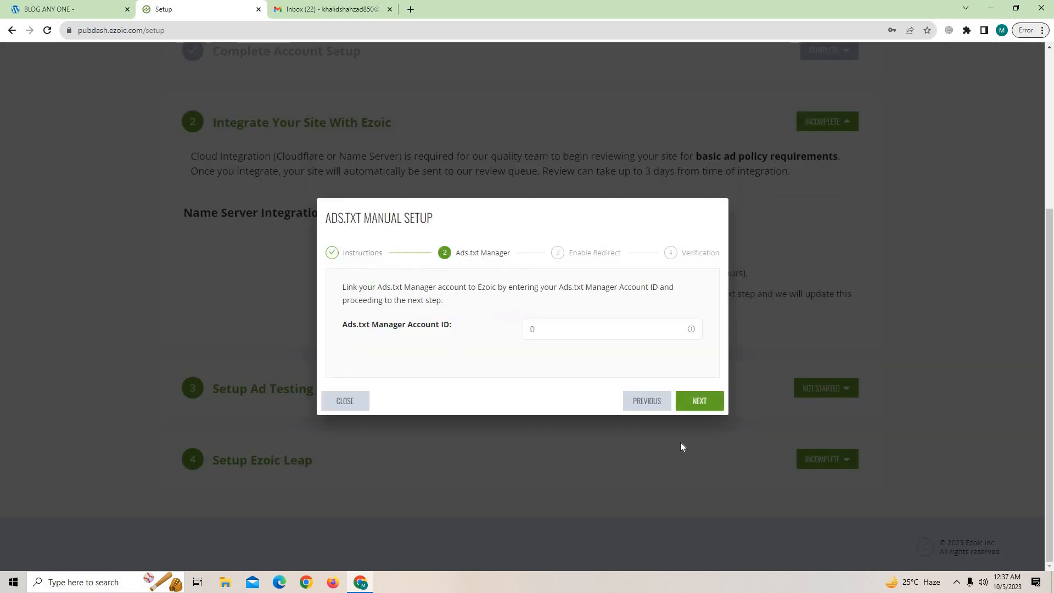
click(692, 402)
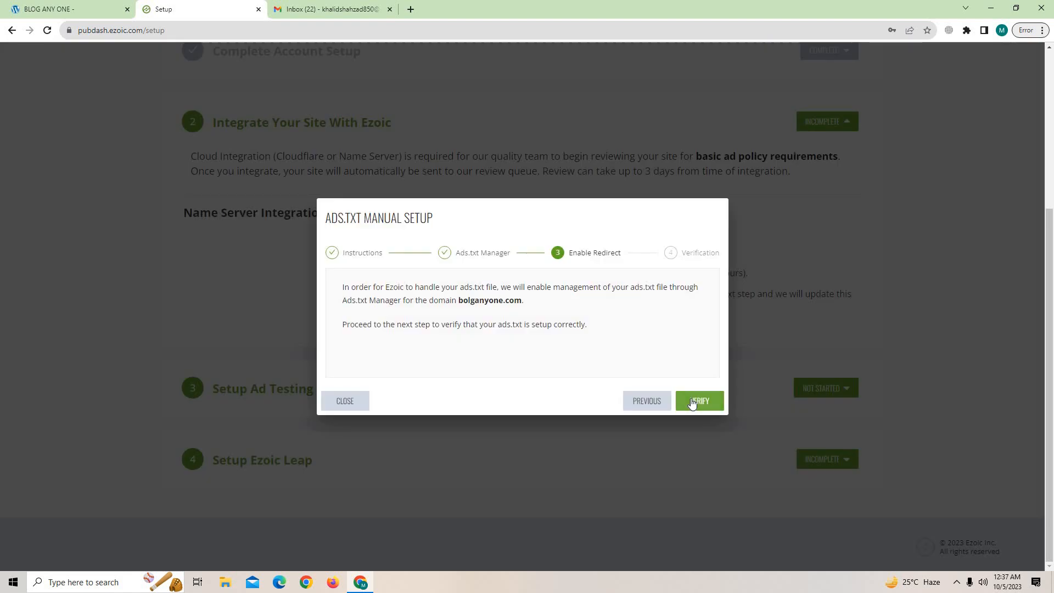
click(692, 403)
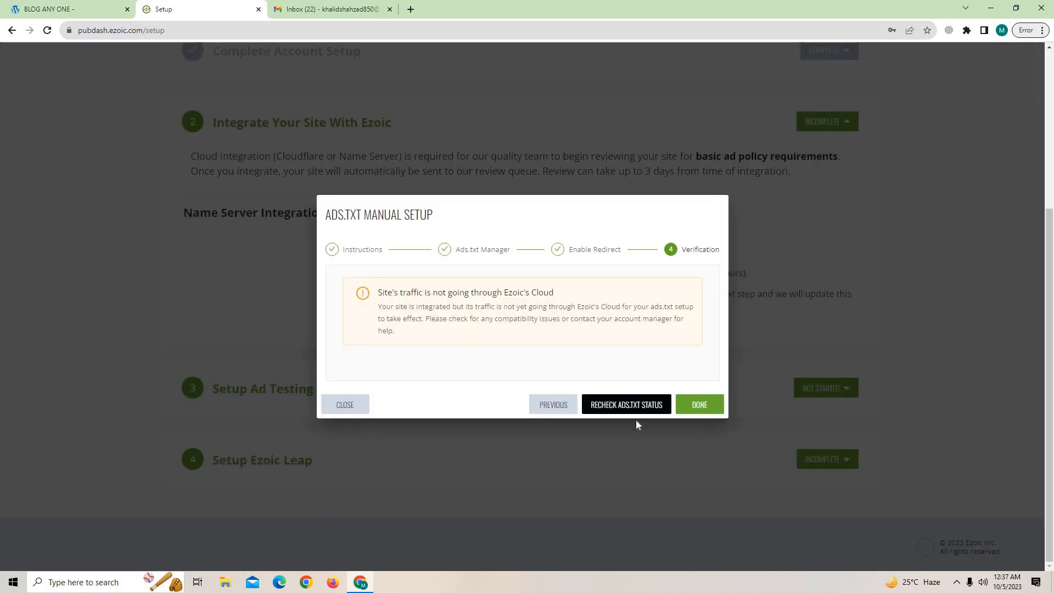
click(346, 405)
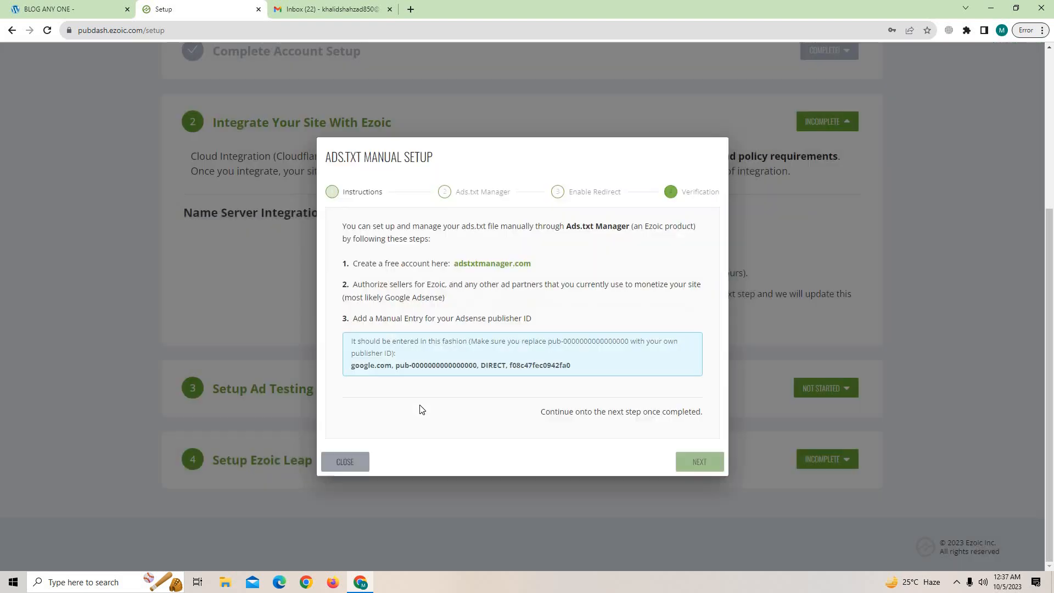
scroll(404, 431, up, 2)
Expand Setup Ad Testing, briefly visit the EzoicAds page, and return to the checklist.
scroll(549, 340, down, 1)
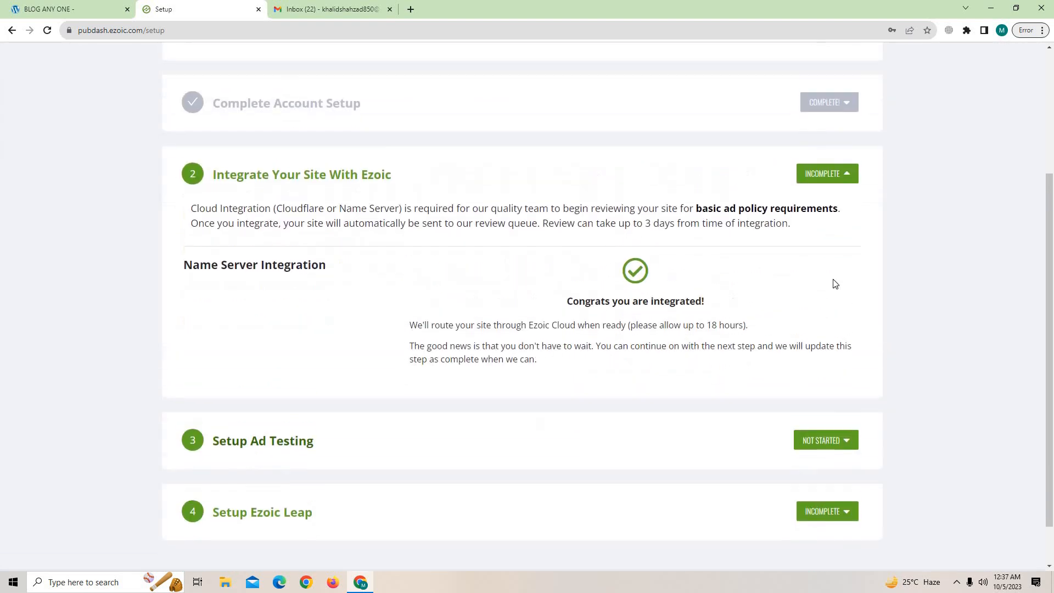
scroll(352, 373, down, 1)
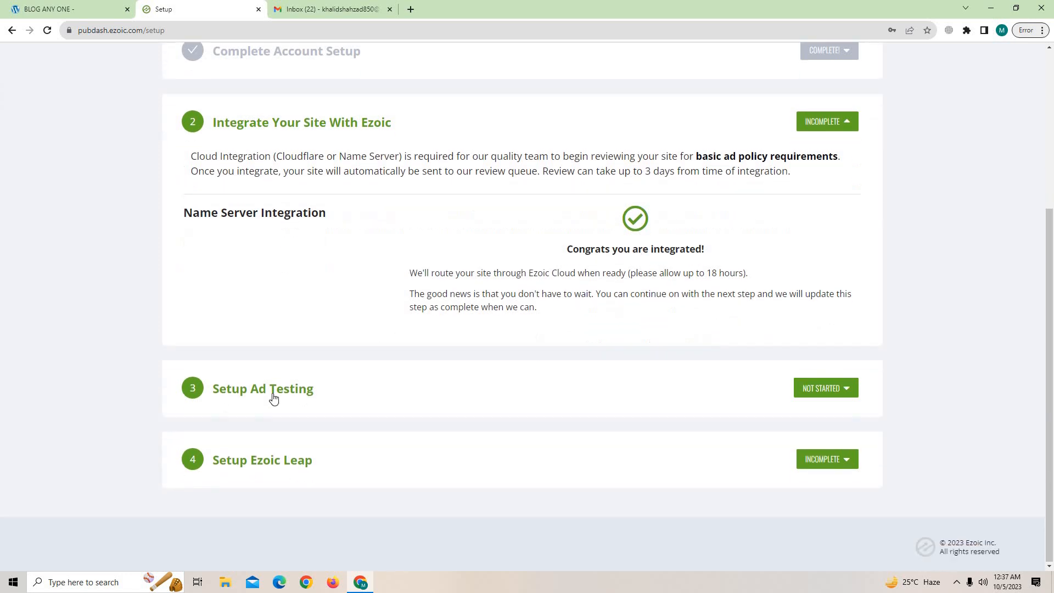
click(273, 391)
scroll(330, 385, down, 2)
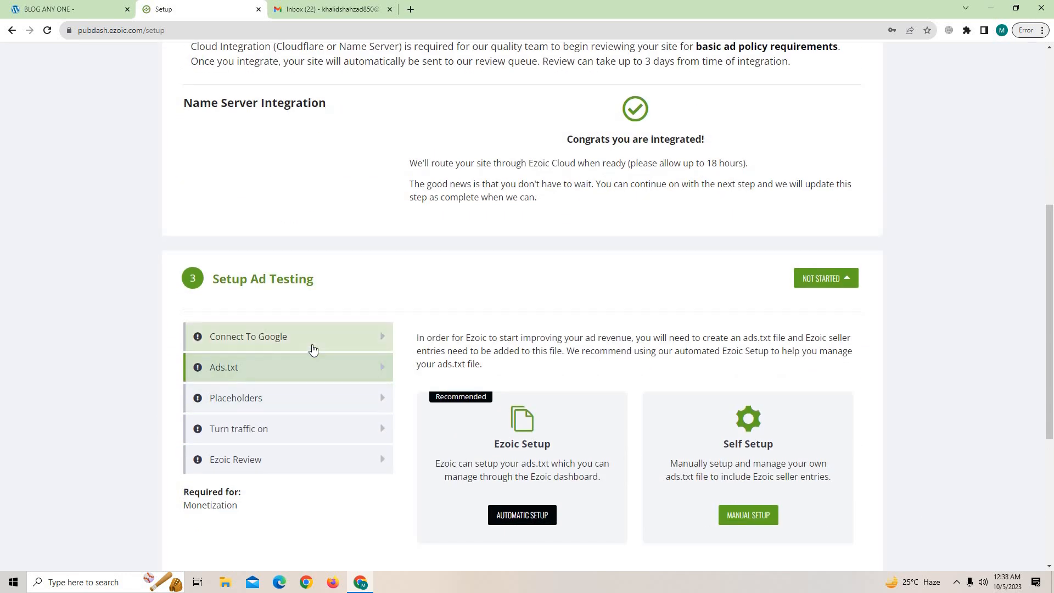
scroll(454, 379, down, 3)
scroll(454, 379, down, 2)
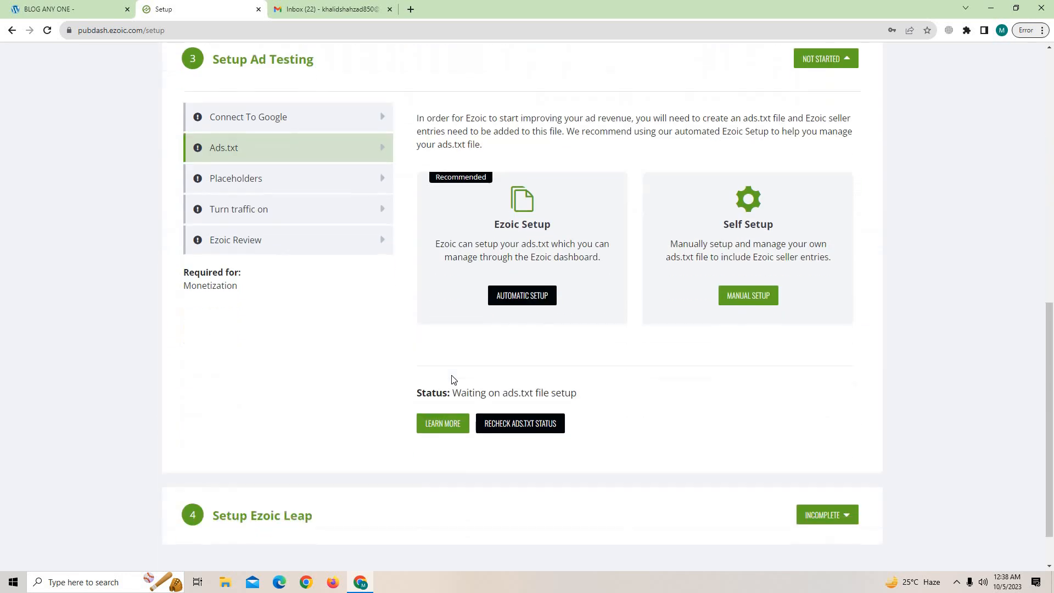
scroll(455, 378, up, 8)
scroll(333, 378, up, 3)
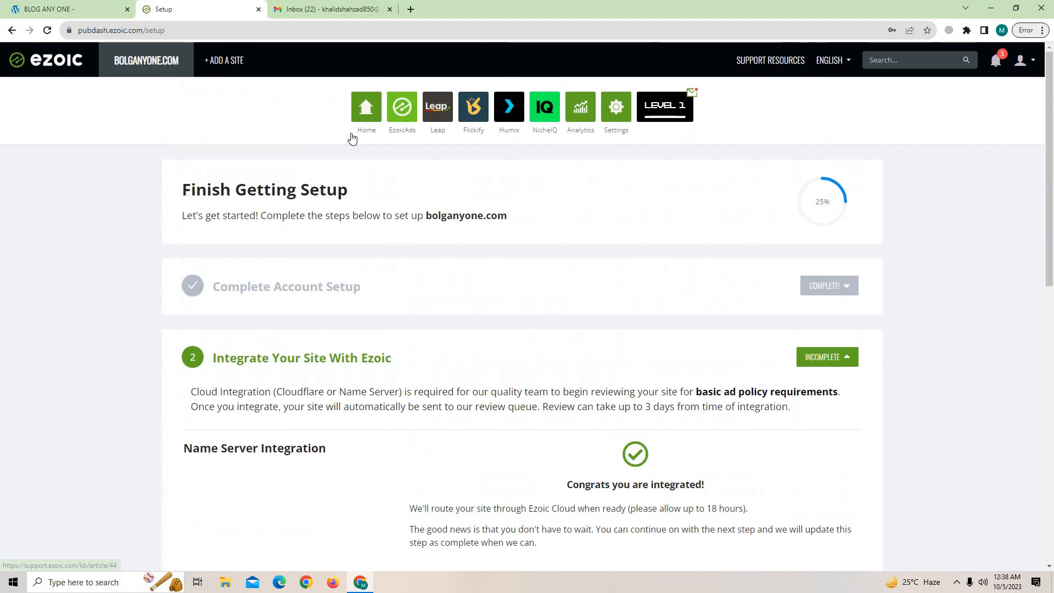
click(414, 111)
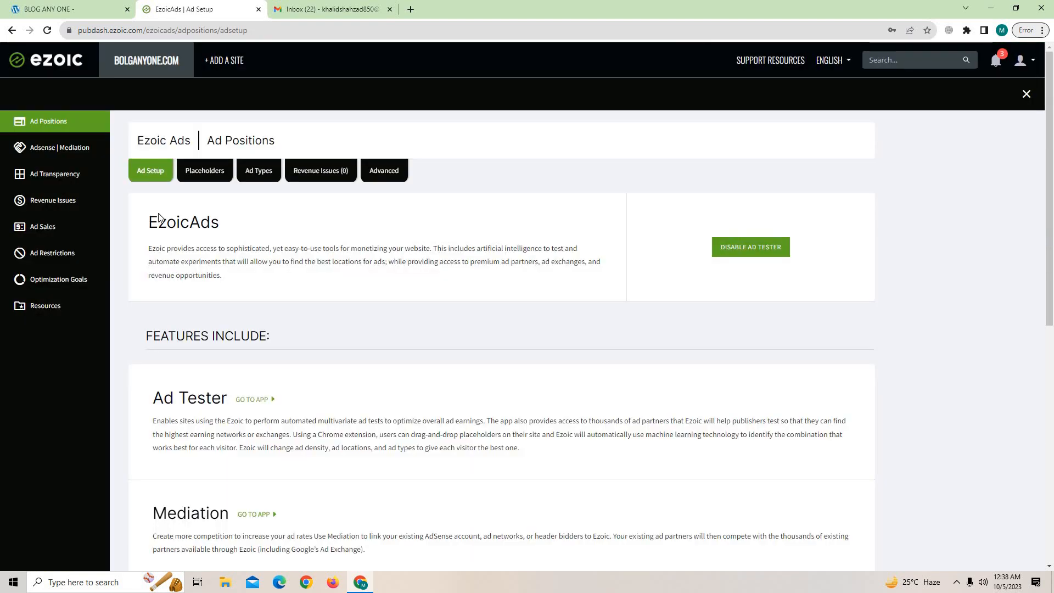
click(13, 31)
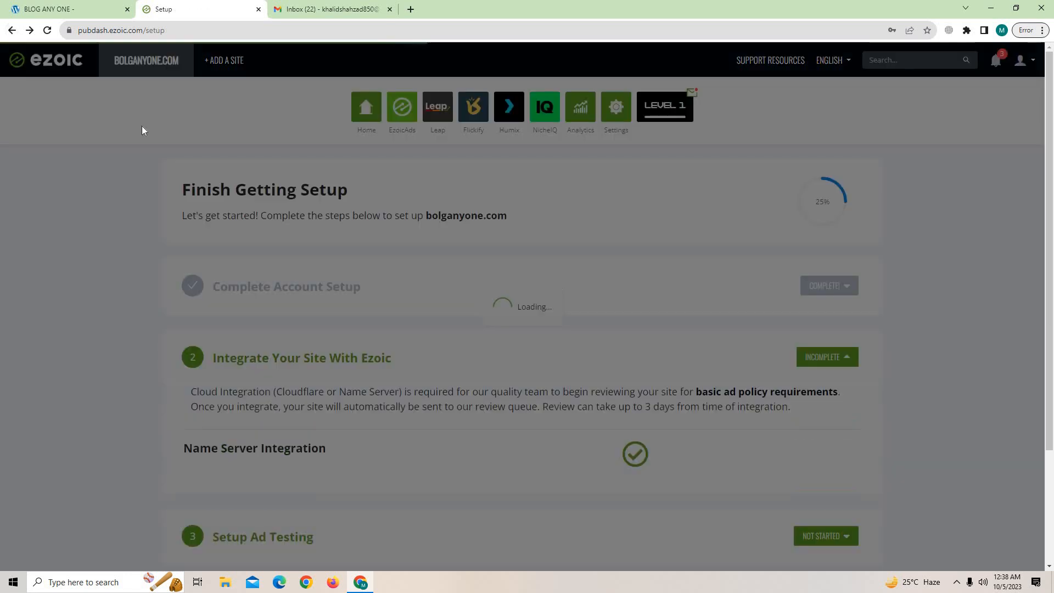
scroll(325, 252, down, 1)
scroll(328, 252, up, 1)
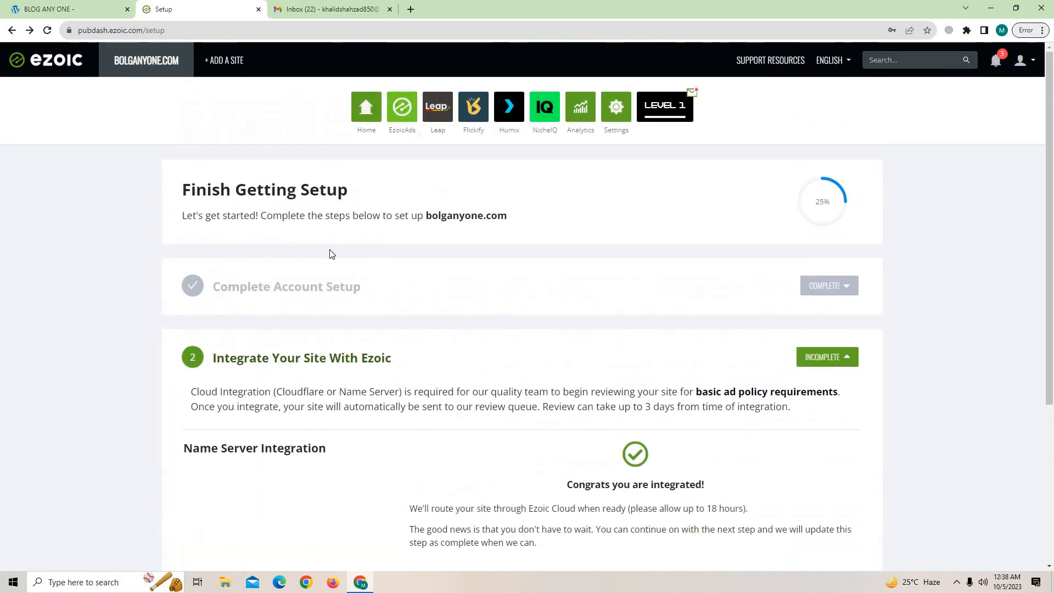
scroll(327, 252, down, 3)
scroll(416, 192, up, 3)
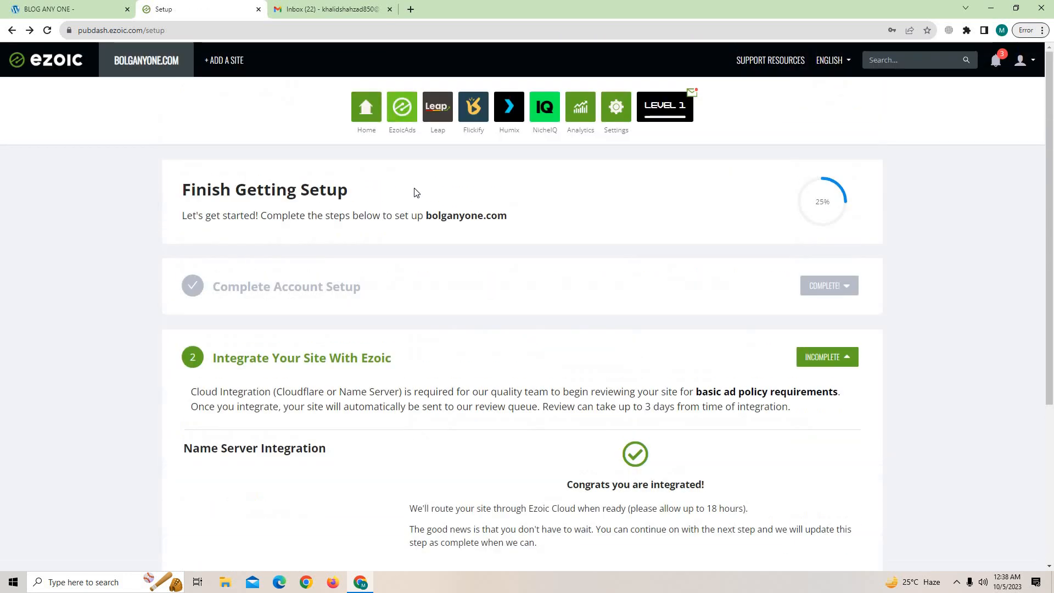
Open EzoicAds' Ad Transparency section on its Ads.txt tab for bolganyone.com.
click(402, 107)
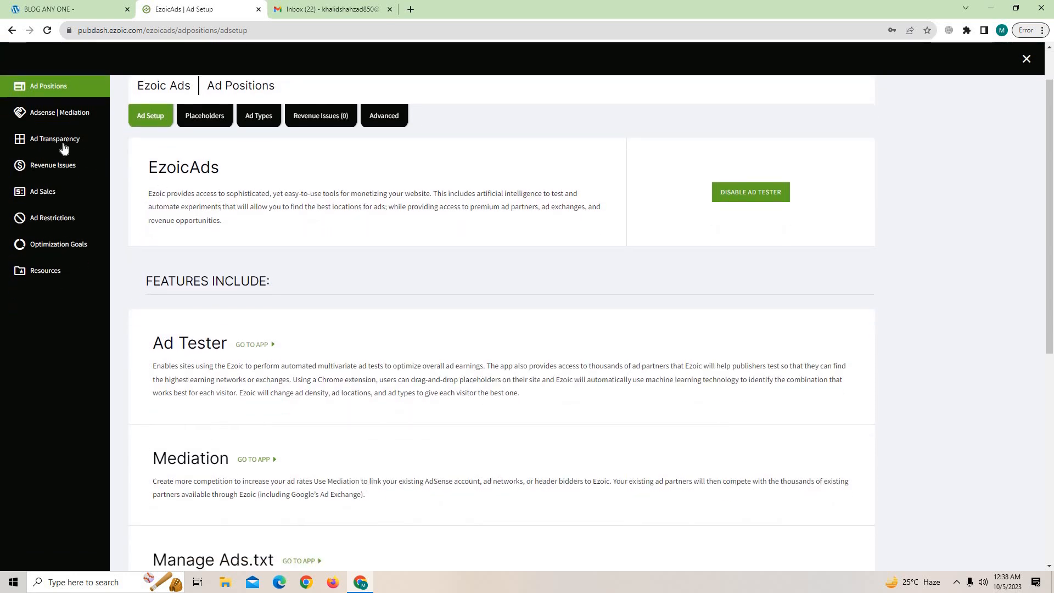
click(61, 141)
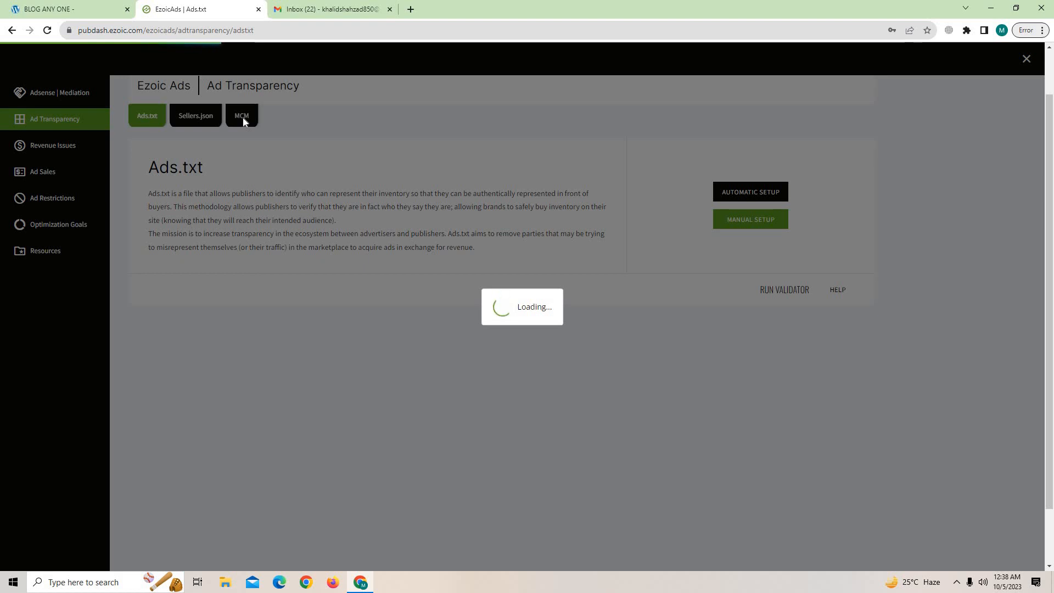
scroll(538, 393, down, 2)
scroll(526, 392, up, 3)
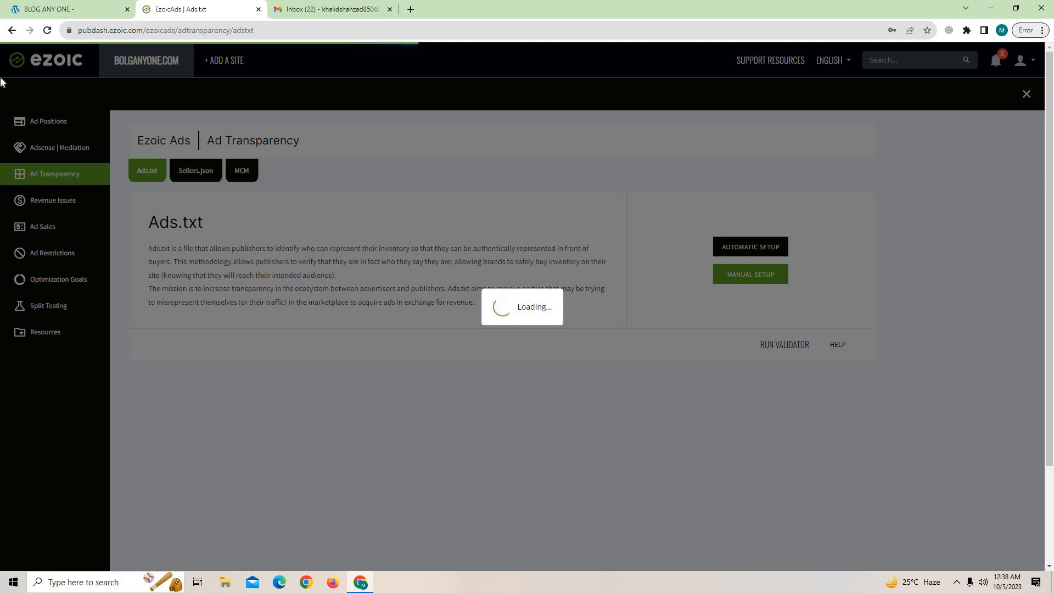
click(11, 30)
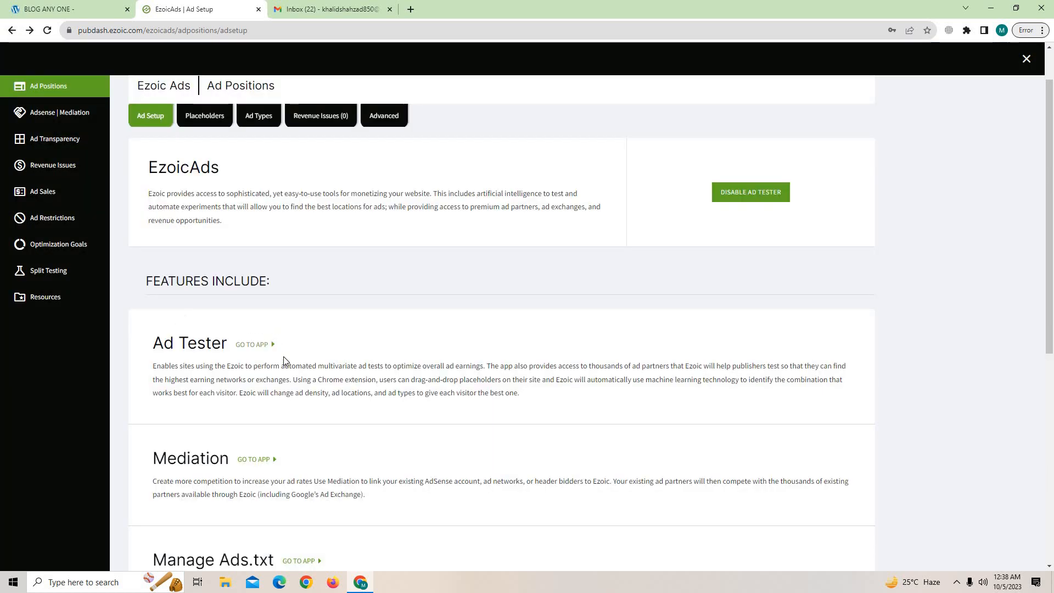
scroll(46, 167, down, 2)
scroll(46, 167, up, 2)
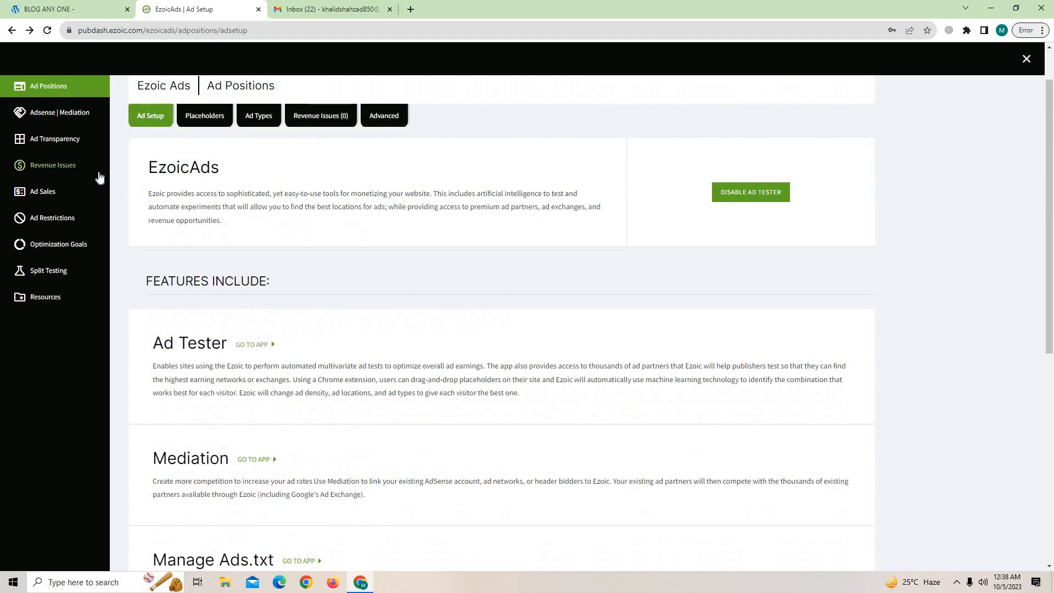
click(57, 139)
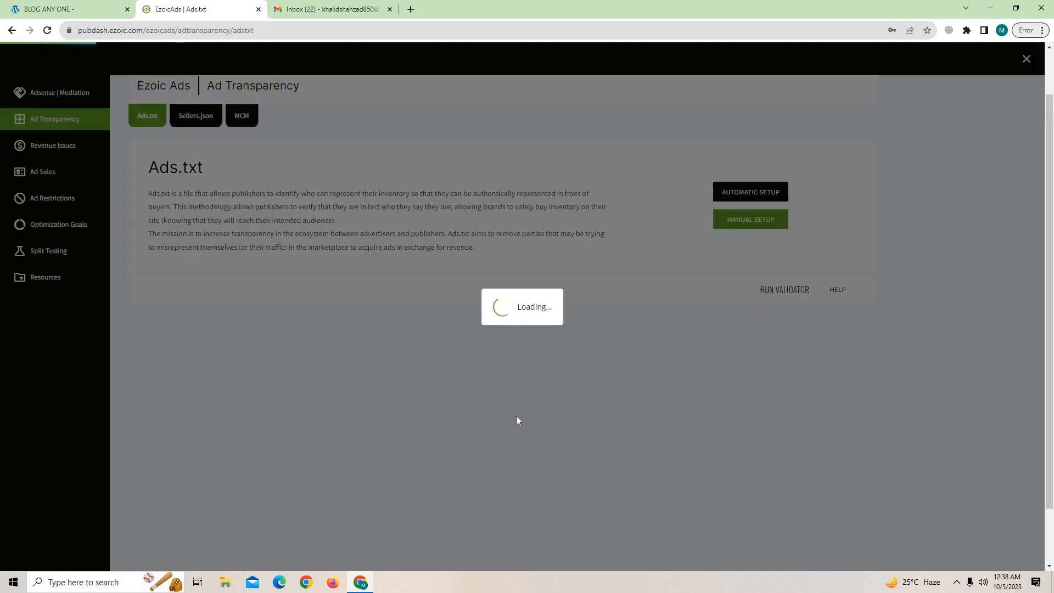
scroll(517, 417, down, 2)
scroll(507, 423, up, 3)
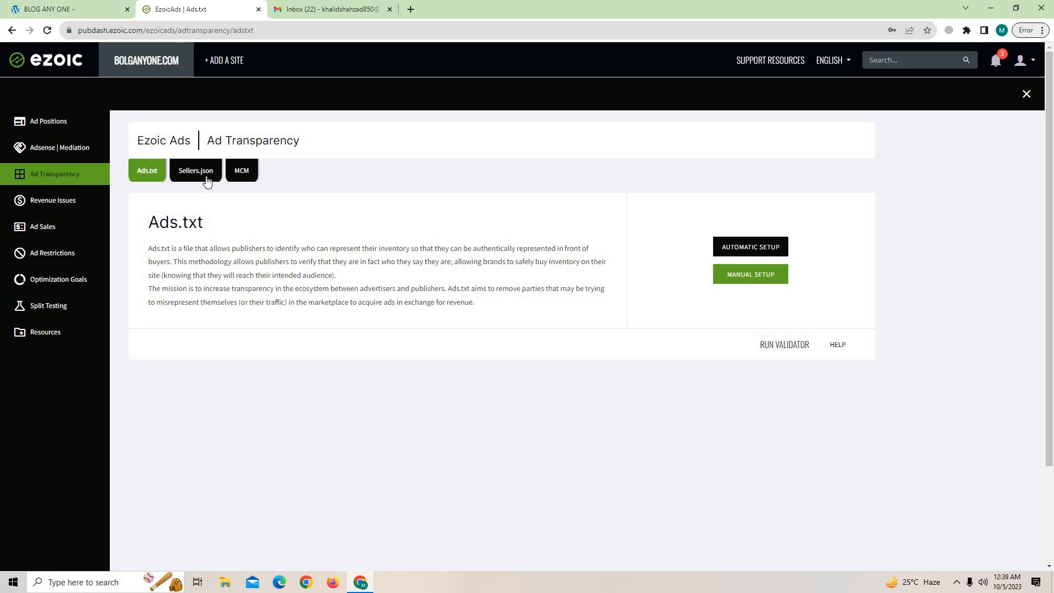
On the MCM tab, select bolganyone.com in Domain Status to see its two-week Google review.
click(242, 171)
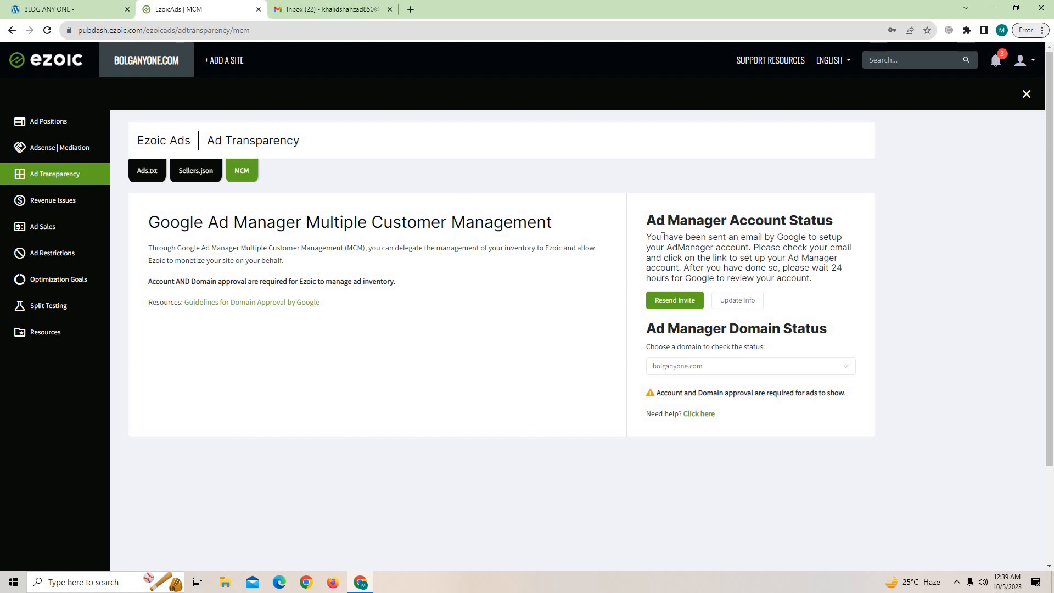
drag(647, 219, 819, 221)
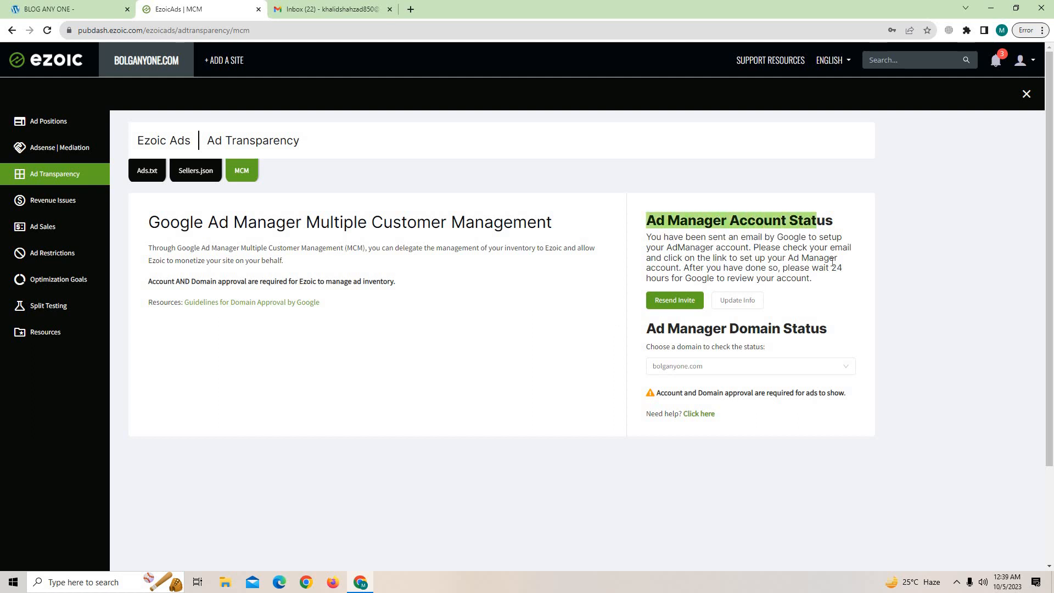
click(822, 314)
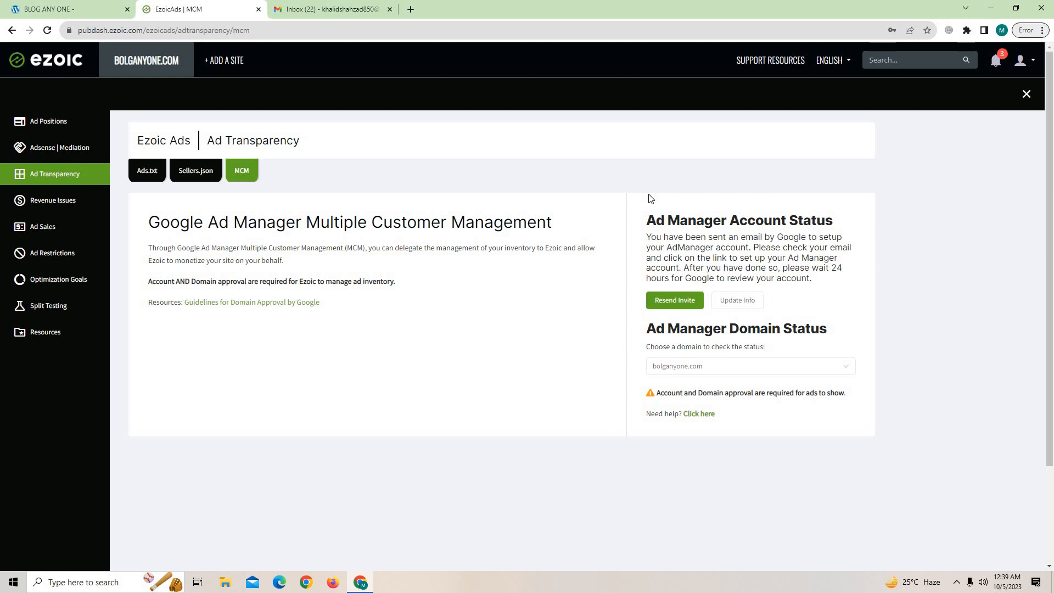
click(748, 372)
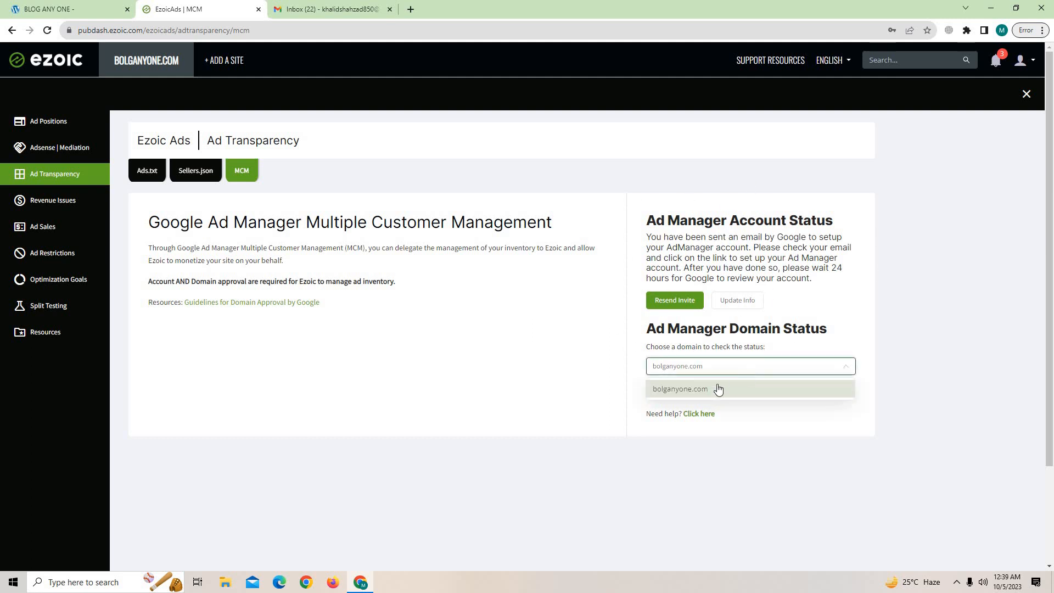
click(715, 389)
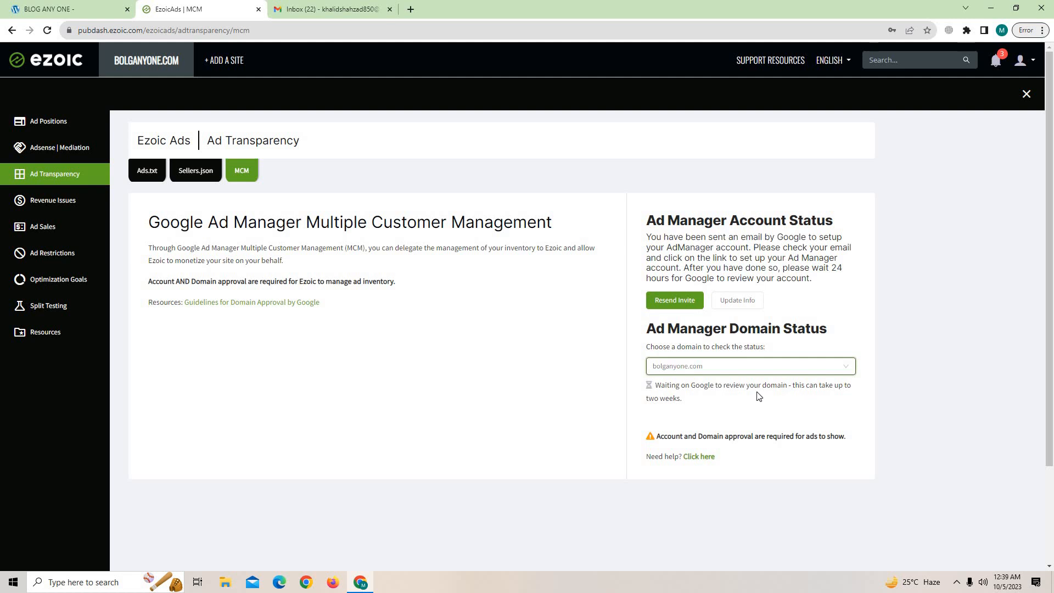
drag(793, 387, 826, 404)
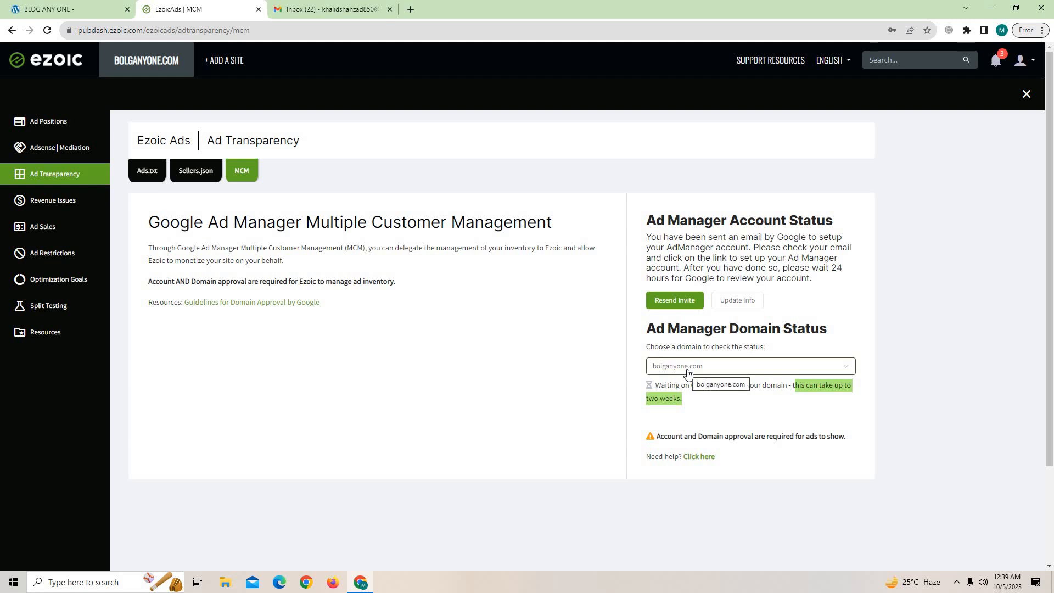
Return from the MCM page to the Ezoic dashboard via the logo.
click(44, 9)
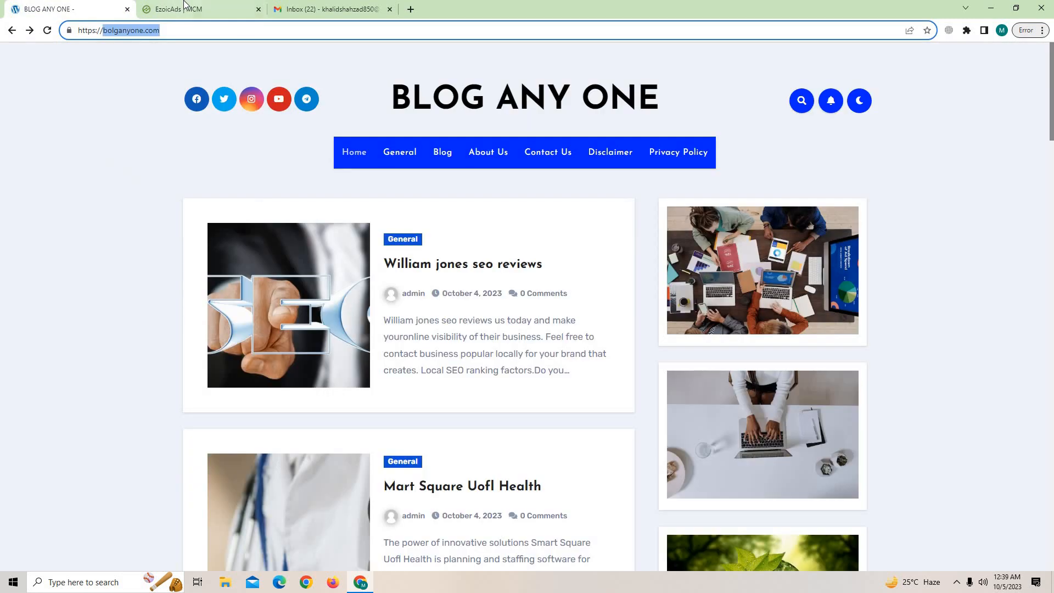
click(208, 4)
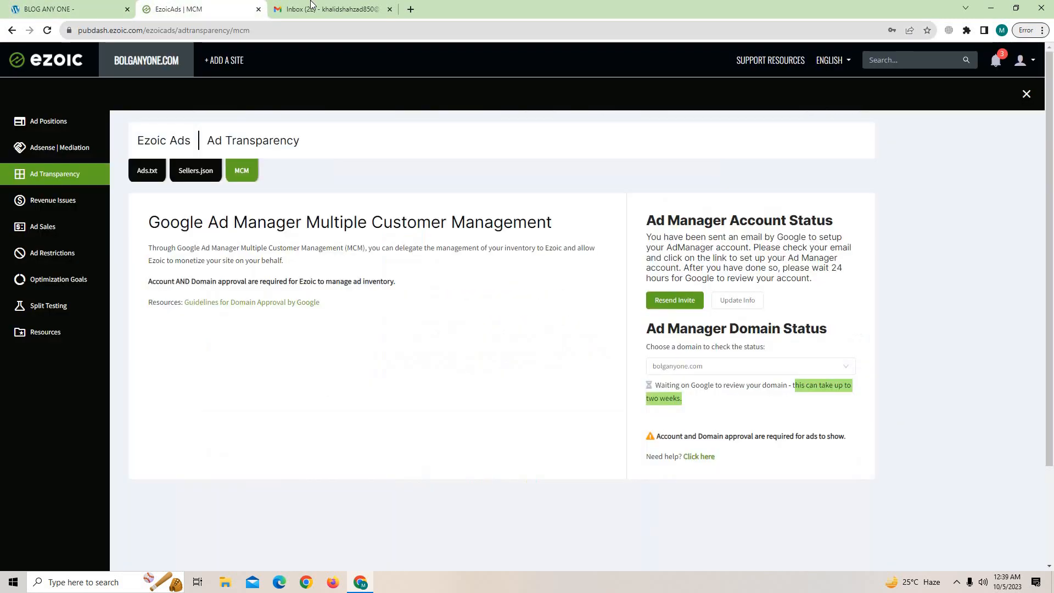
click(62, 66)
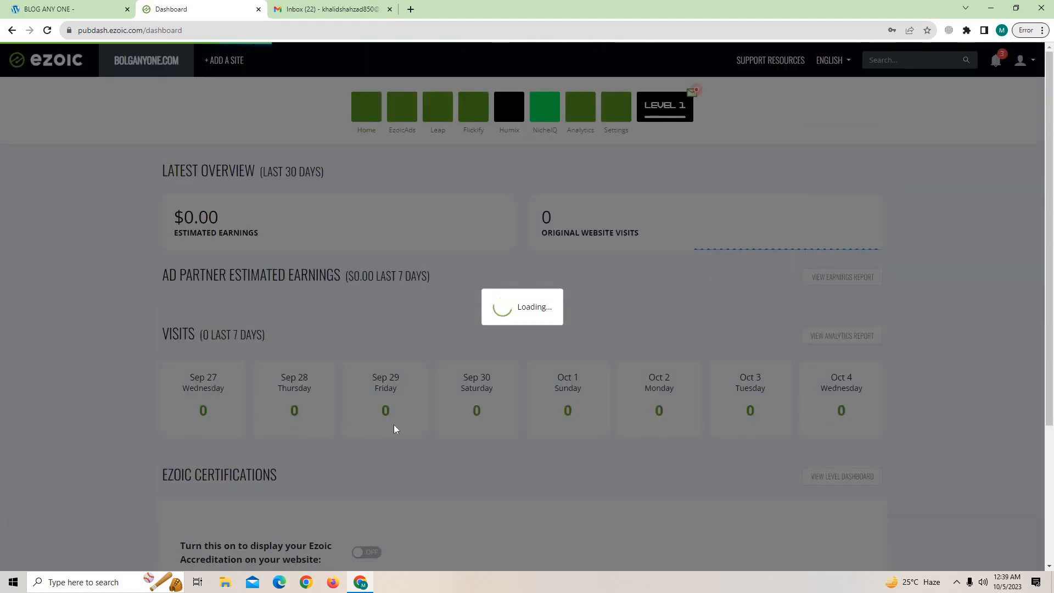
Glance at Gmail, review Finish Getting Setup at 25%, then bring up the BLOG ANY ONE homepage.
click(351, 20)
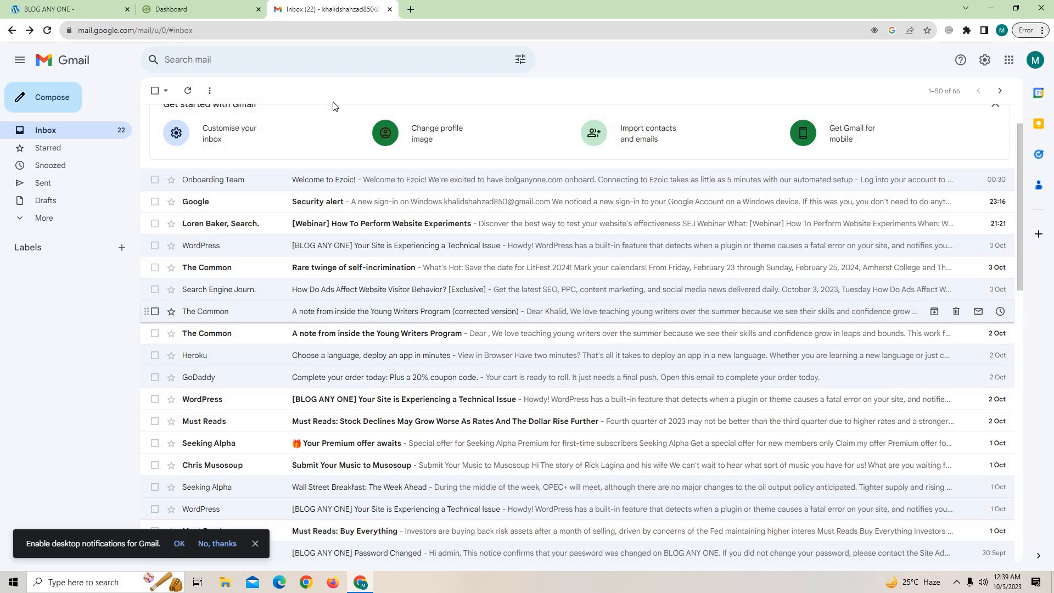
click(214, 5)
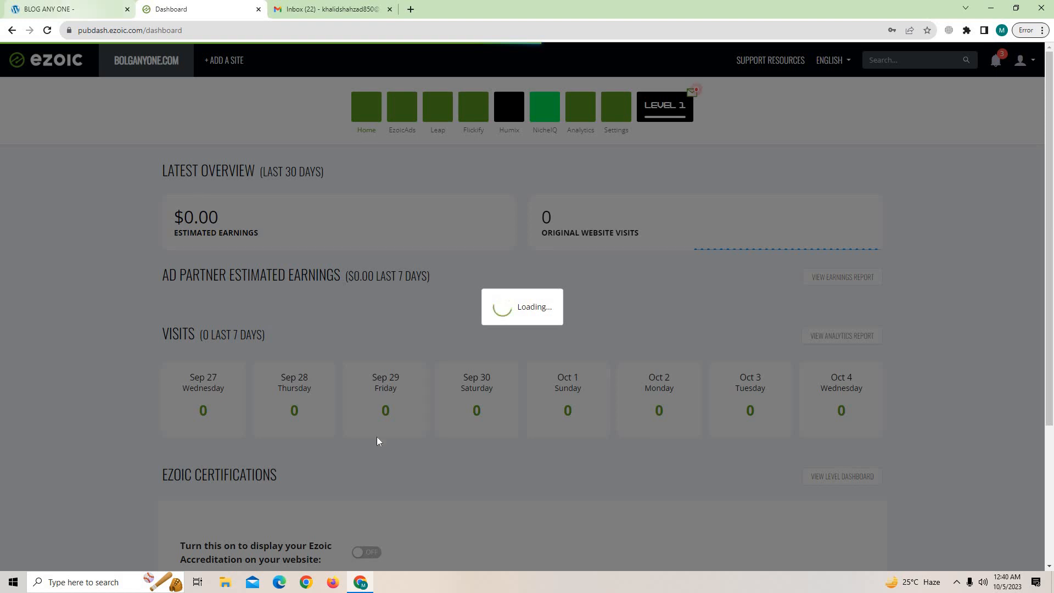
scroll(377, 440, down, 3)
scroll(377, 439, up, 3)
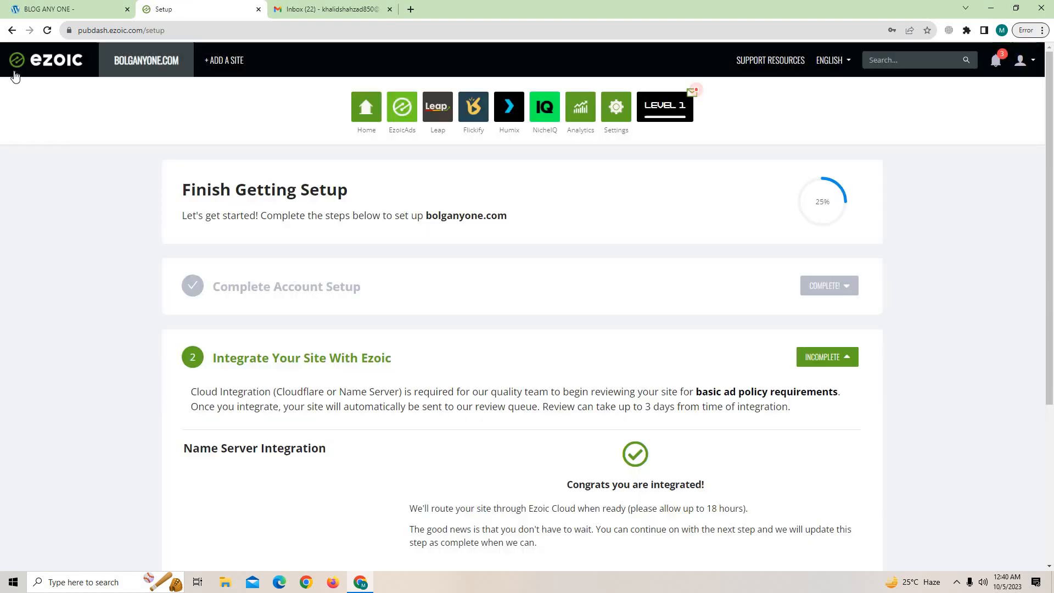
scroll(557, 322, down, 4)
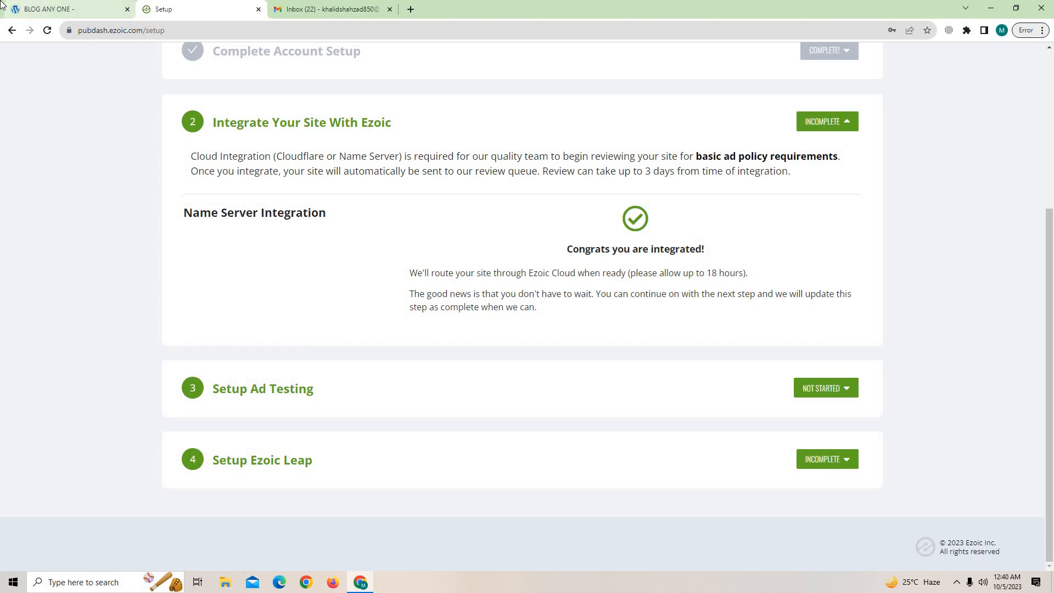
click(77, 9)
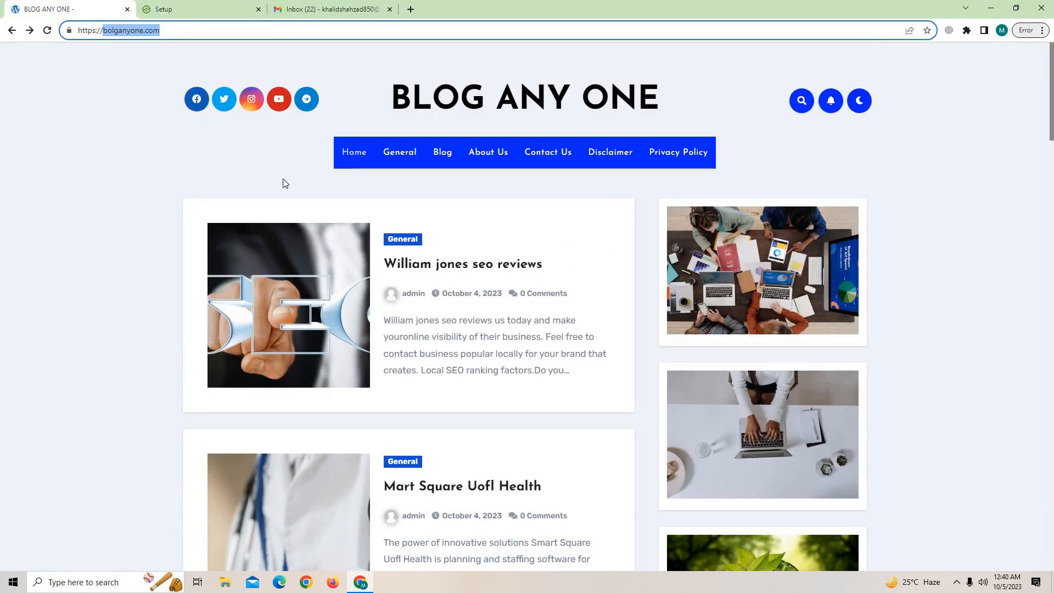